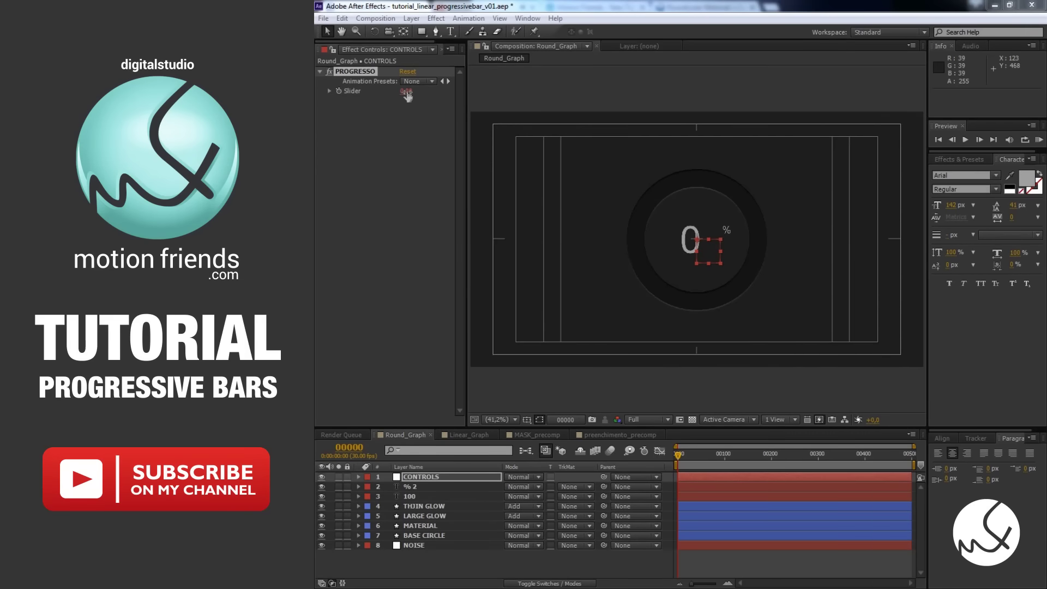
- Scrub the CONTROLS slider to preview the ring, then view the finished Linear_Graph composition
{"action": "mouse_move", "coordinate": [406, 96]}
{"action": "left_mouse_down"}
{"action": "mouse_move", "coordinate": [469, 104]}
{"action": "mouse_move", "coordinate": [442, 117]}
{"action": "left_mouse_up"}
{"action": "left_click", "coordinate": [469, 434]}
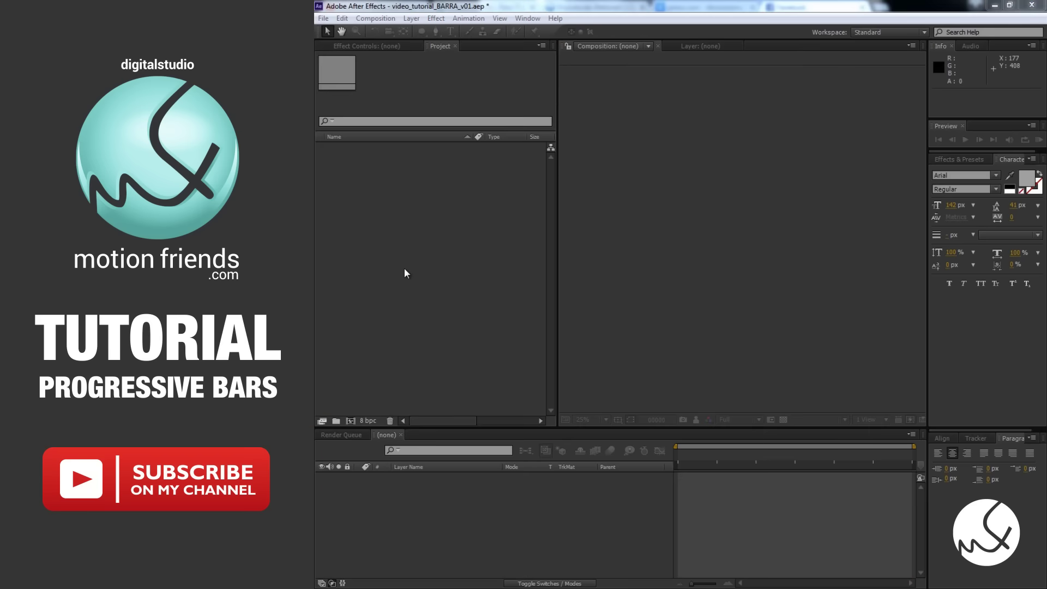
- Create a new composition named Barra Circular
{"action": "left_click", "coordinate": [350, 420]}
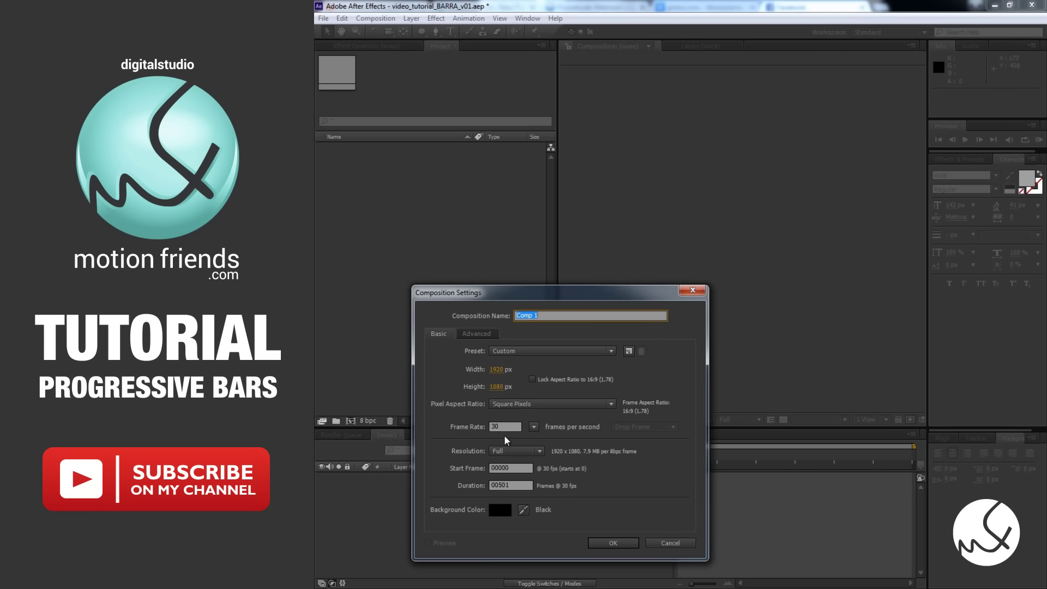
{"action": "type", "text": "Barra Circu"}
{"action": "type", "text": "lar"}
{"action": "key", "text": "Return"}
- Add a dark grey solid layer with colour #262626
{"action": "right_click", "coordinate": [501, 434]}
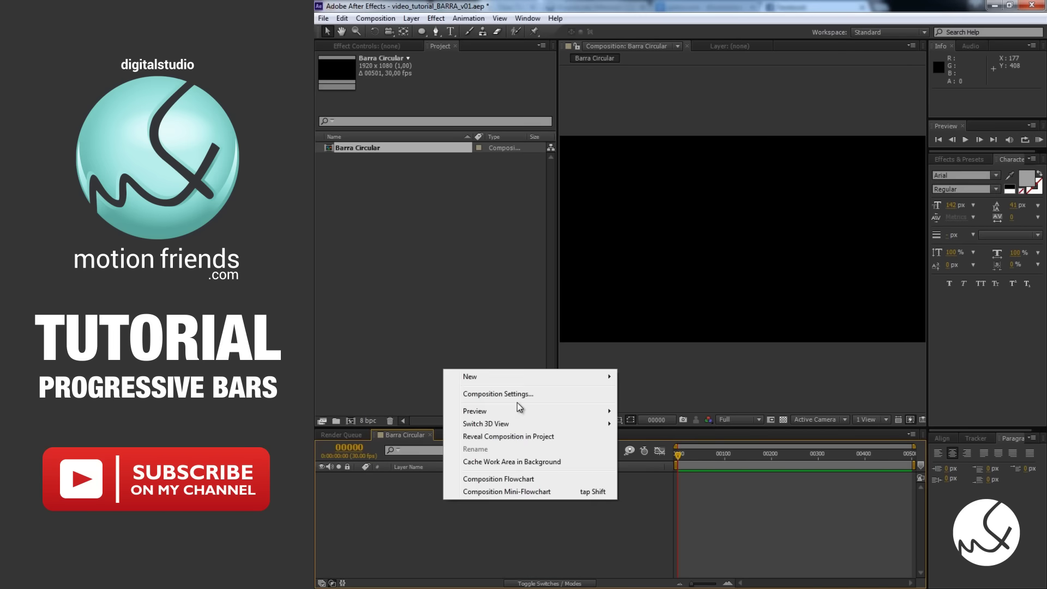
{"action": "mouse_move", "coordinate": [515, 376]}
{"action": "left_click", "coordinate": [679, 410]}
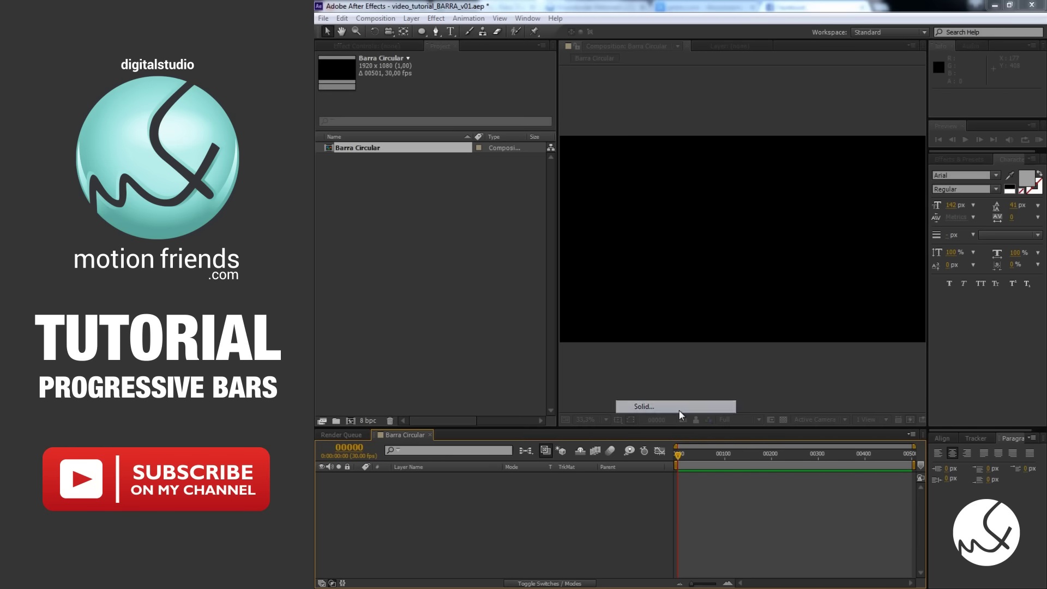
{"action": "left_click", "coordinate": [729, 334]}
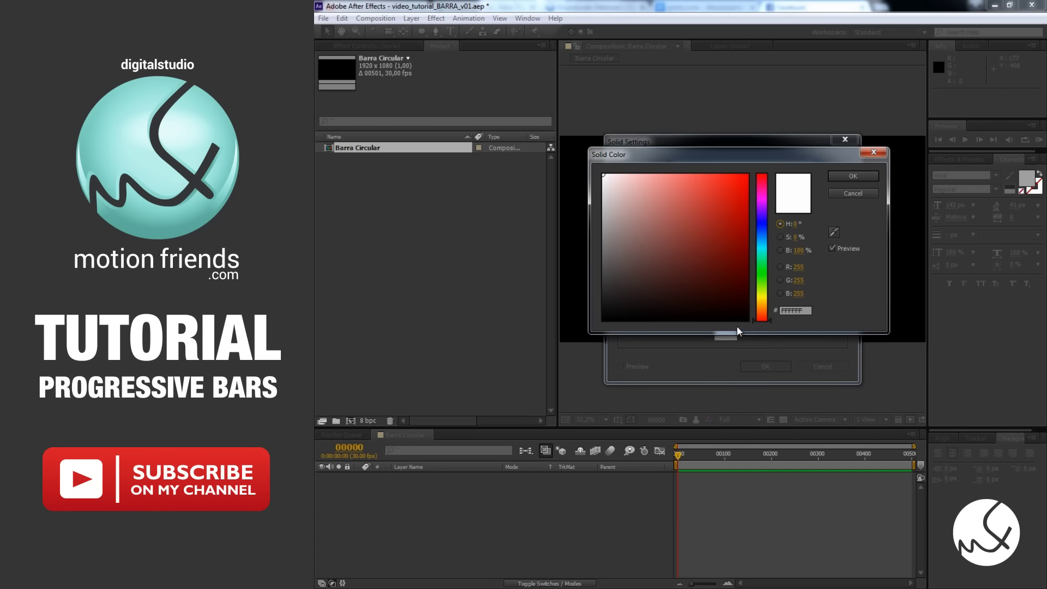
{"action": "double_click", "coordinate": [796, 311]}
{"action": "type", "text": "262626"}
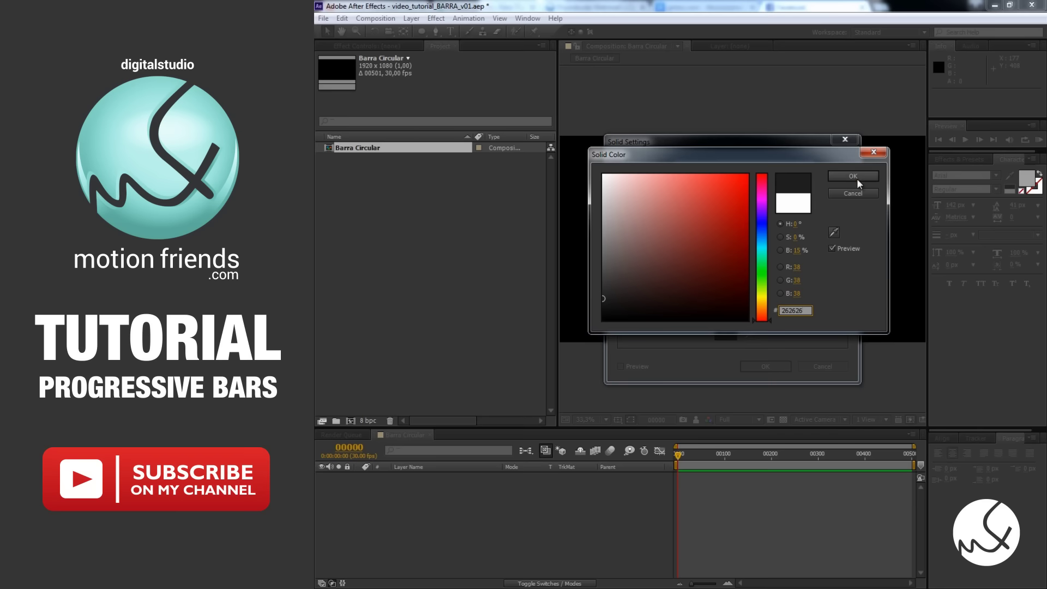
{"action": "left_click", "coordinate": [852, 176]}
{"action": "left_click", "coordinate": [765, 365]}
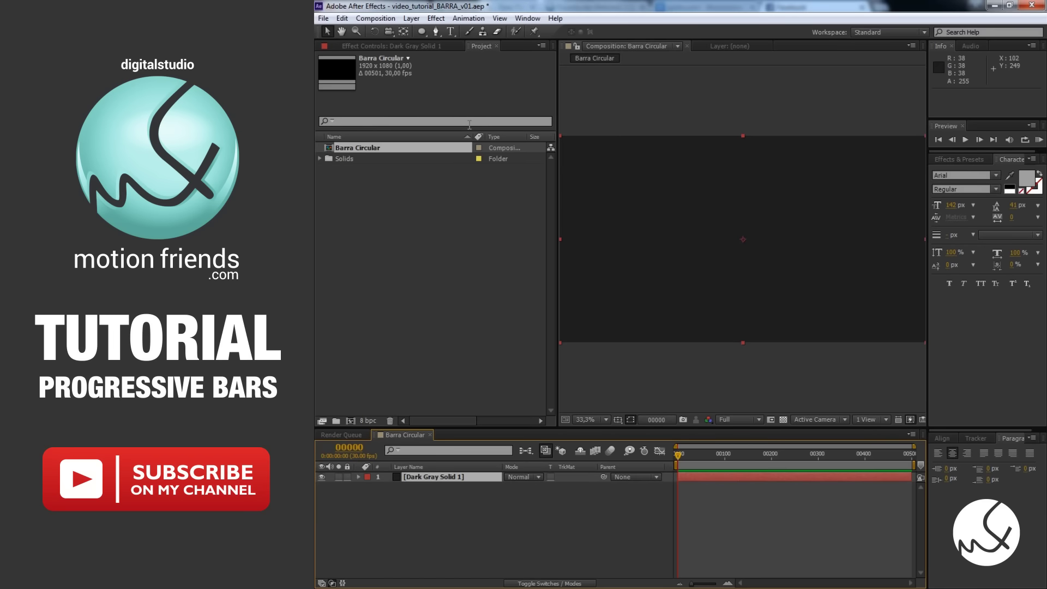
- Apply a Noise effect to the solid with Amount set to 2%
{"action": "left_click", "coordinate": [428, 46]}
{"action": "right_click", "coordinate": [423, 179]}
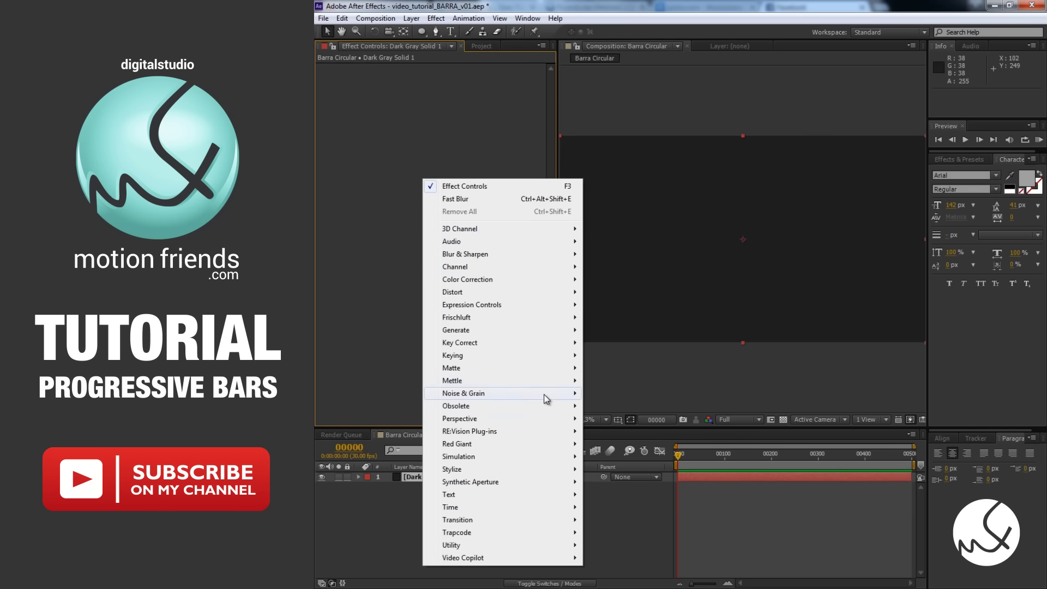
{"action": "mouse_move", "coordinate": [523, 393]}
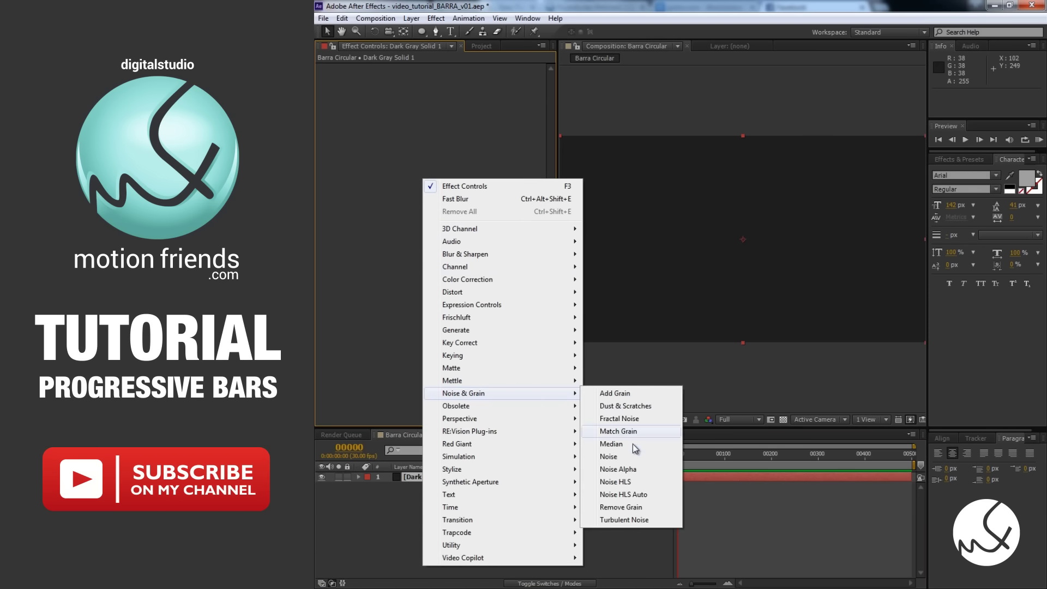
{"action": "left_click", "coordinate": [636, 457]}
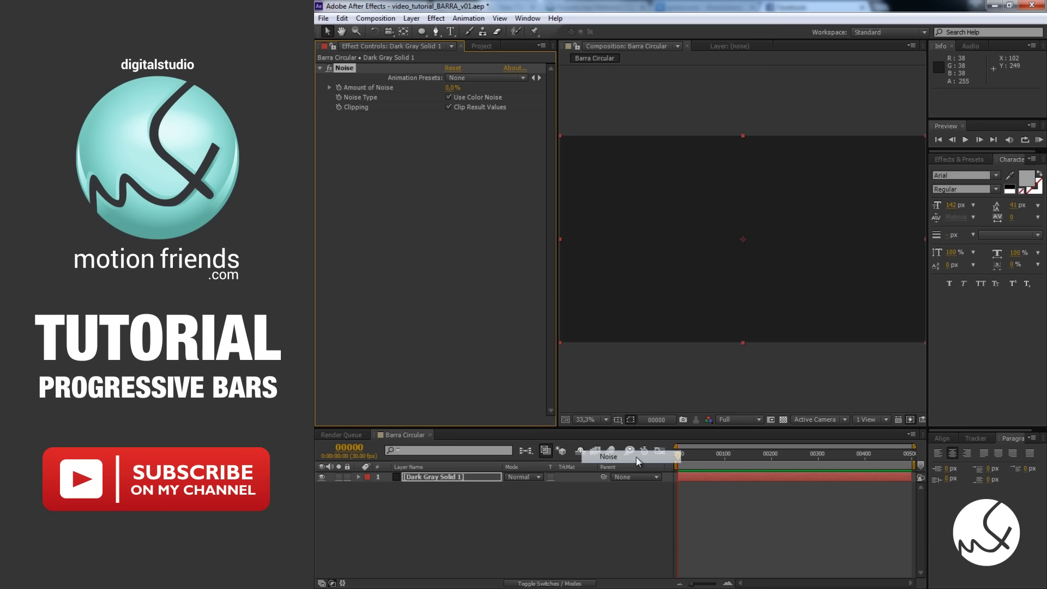
{"action": "left_click", "coordinate": [453, 88]}
{"action": "type", "text": "2"}
{"action": "key", "text": "Return"}
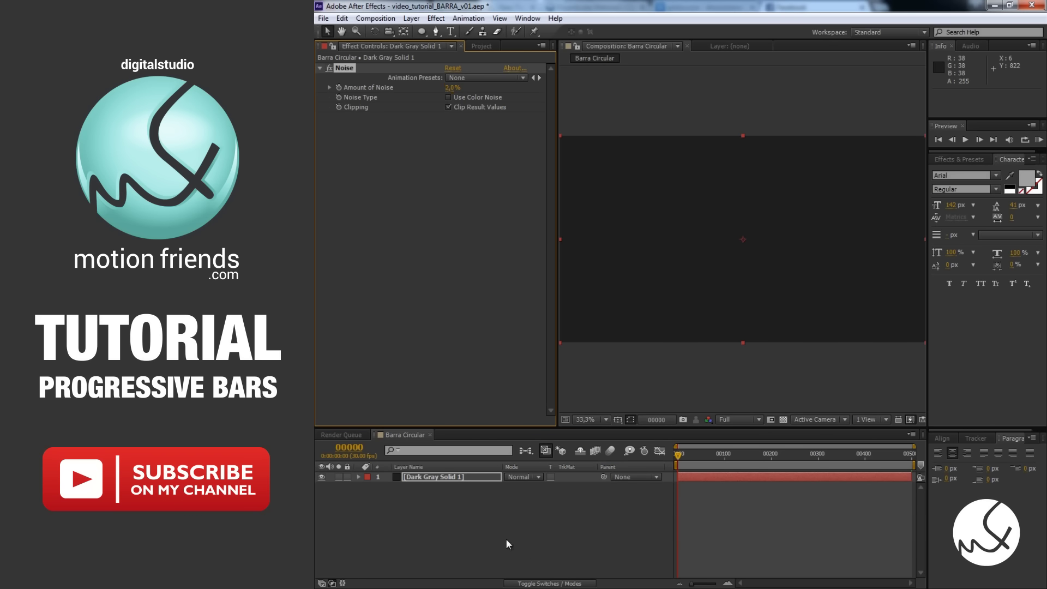
{"action": "left_click", "coordinate": [507, 538]}
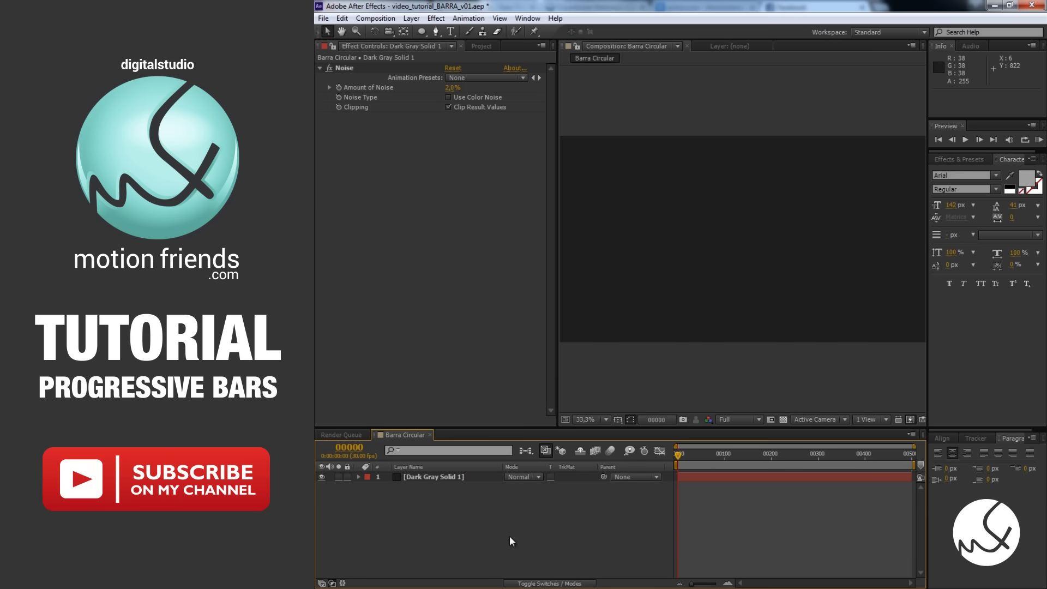
- Create an ellipse shape layer sized 520 by 520
{"action": "double_click", "coordinate": [421, 31]}
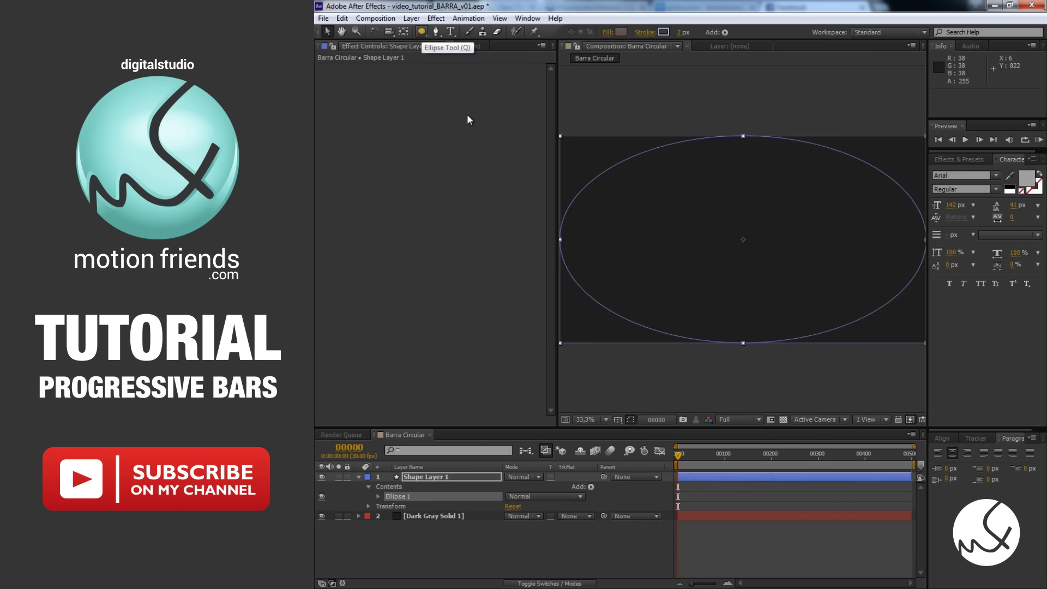
{"action": "left_click", "coordinate": [378, 496]}
{"action": "left_click", "coordinate": [388, 505]}
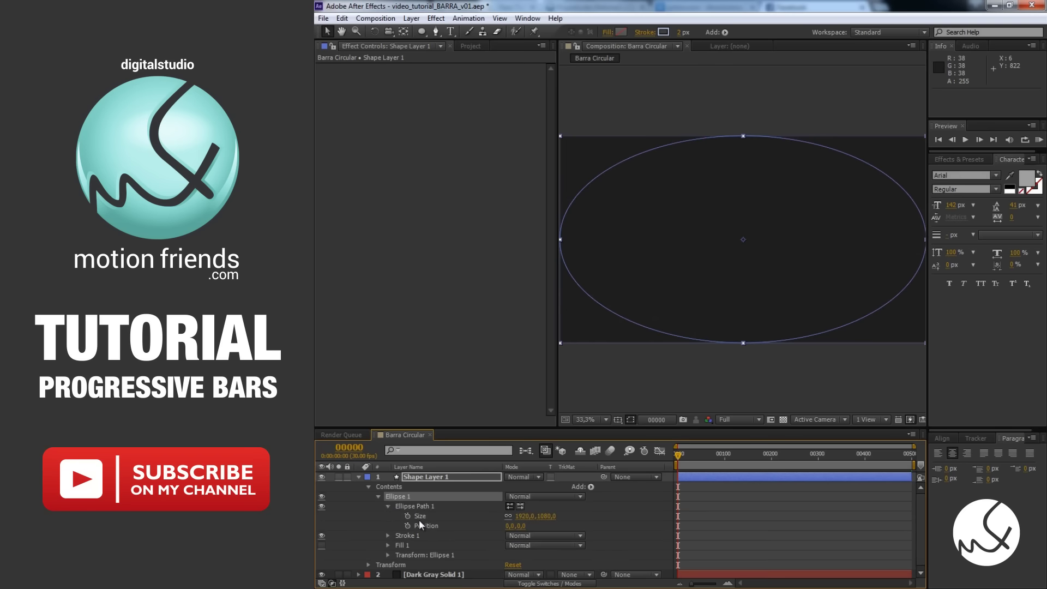
{"action": "left_click", "coordinate": [519, 515]}
{"action": "type", "text": "520"}
{"action": "key", "text": "Tab"}
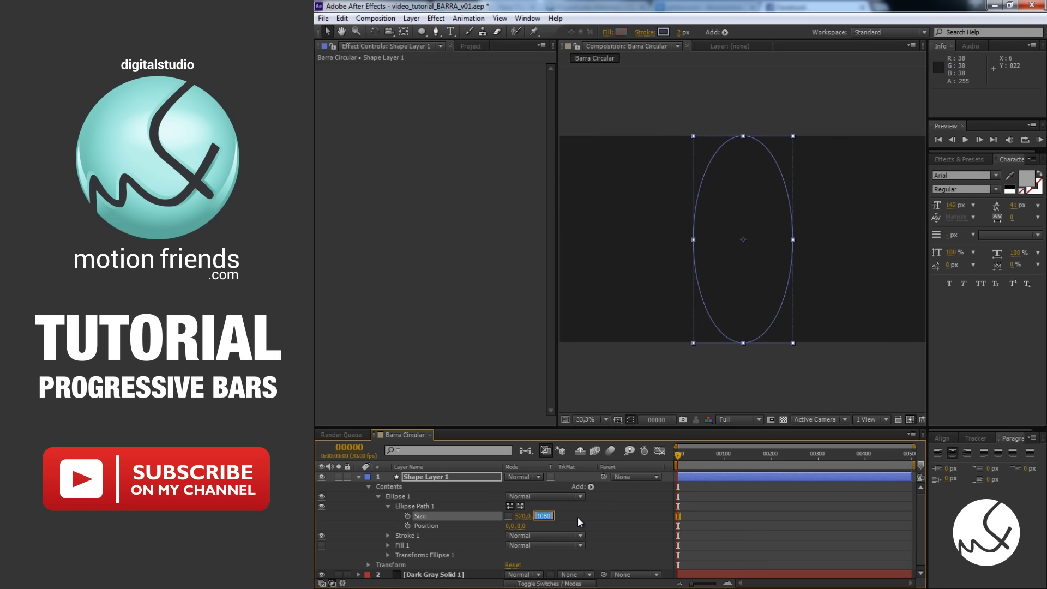
{"action": "type", "text": "520"}
{"action": "key", "text": "Return"}
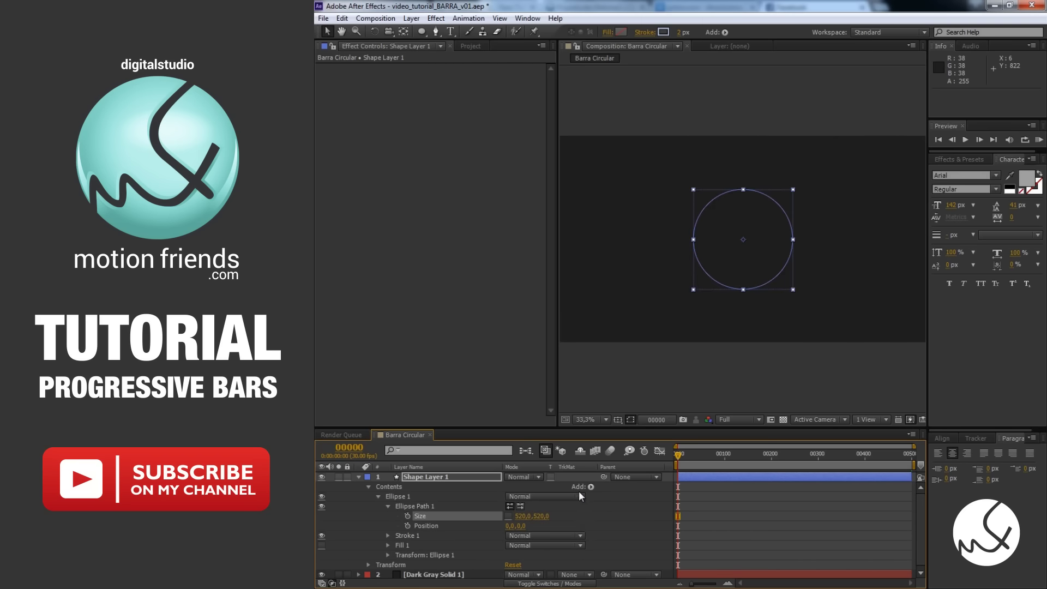
- Give the ellipse a 75 px stroke in near-black #1A1A1A
{"action": "left_click", "coordinate": [388, 535]}
{"action": "scroll", "coordinate": [386, 535], "scroll_direction": "down", "scroll_amount": 2}
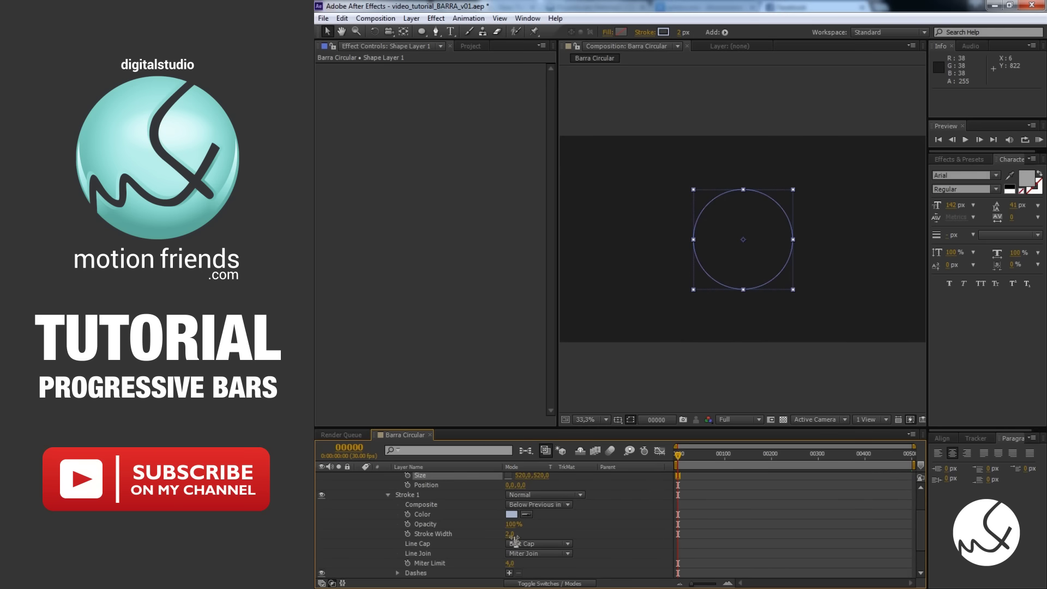
{"action": "left_click", "coordinate": [510, 534]}
{"action": "type", "text": "75"}
{"action": "key", "text": "Return"}
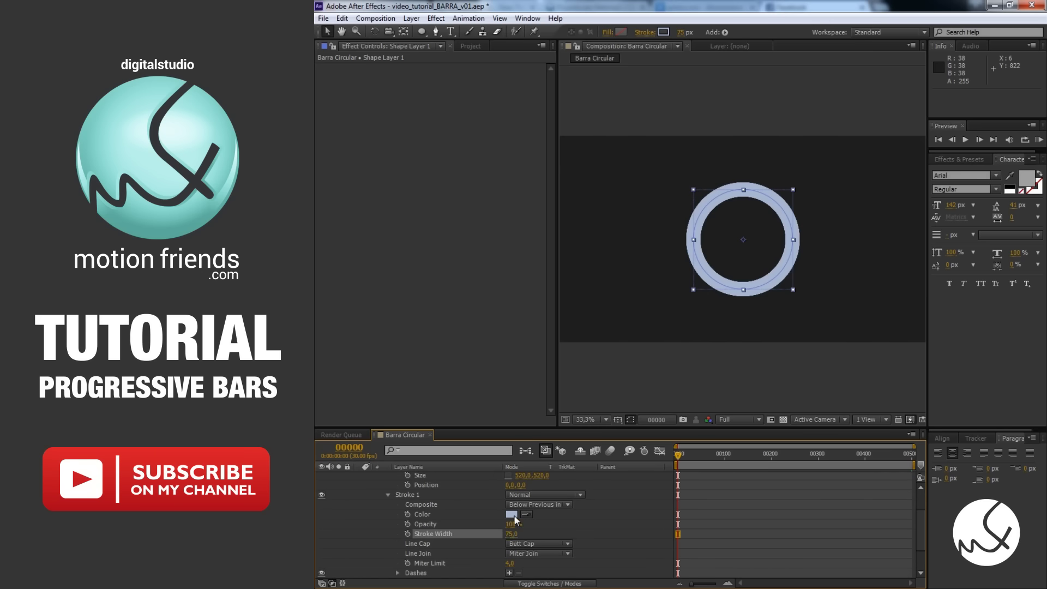
{"action": "left_click", "coordinate": [512, 514]}
{"action": "left_click", "coordinate": [804, 309]}
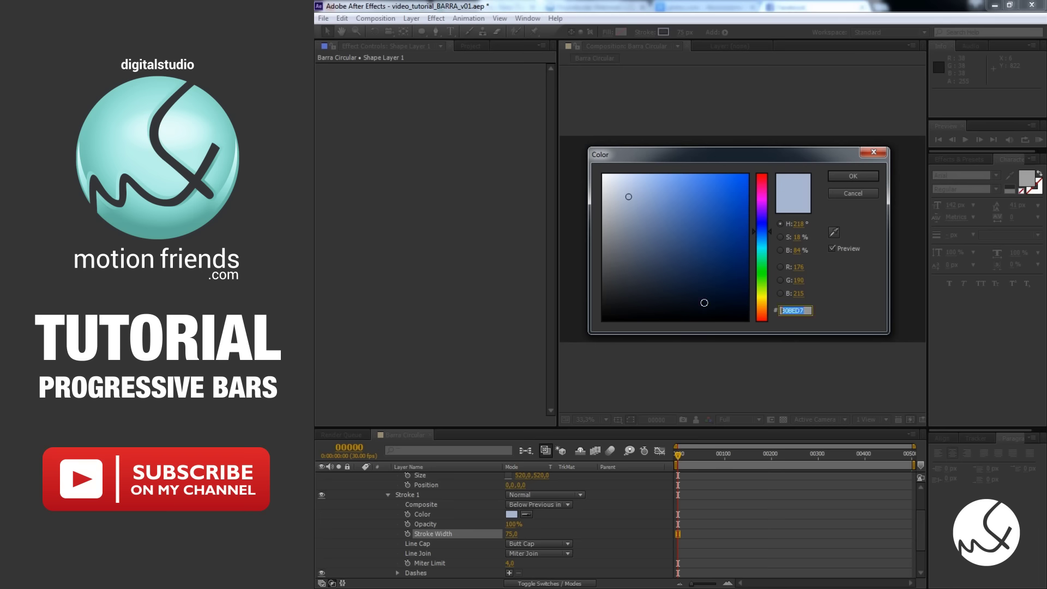
{"action": "type", "text": "1A1A1A"}
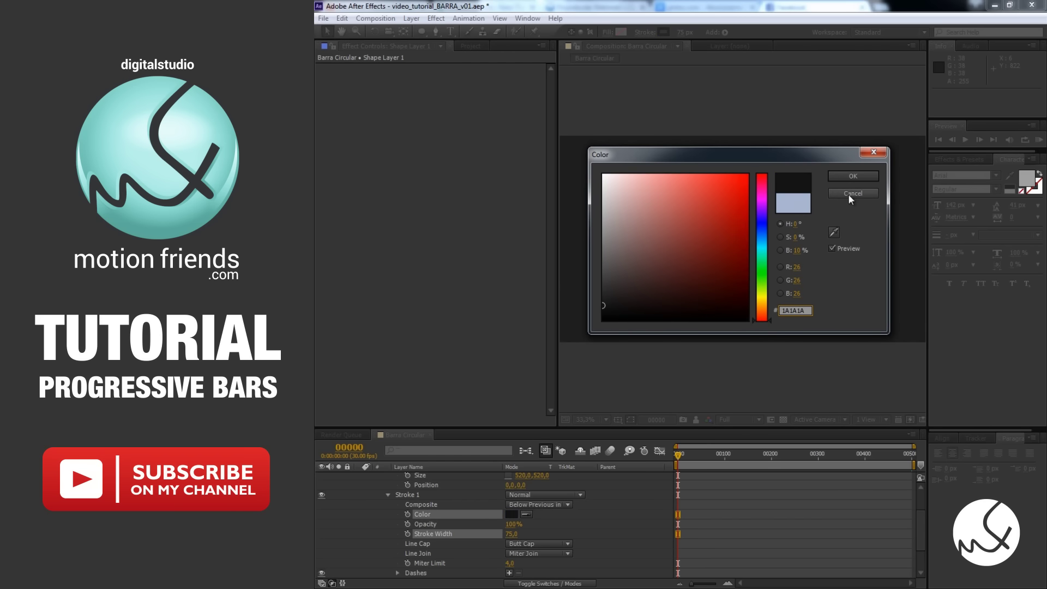
{"action": "left_click", "coordinate": [859, 176]}
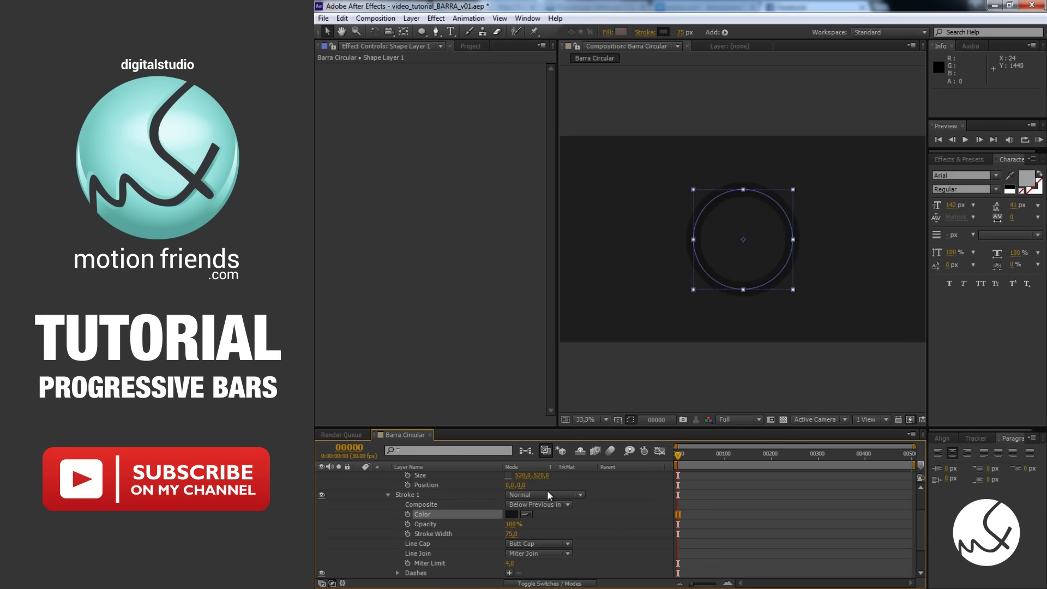
- Add a Drop Shadow to the circle with a white shadow colour
{"action": "right_click", "coordinate": [444, 332]}
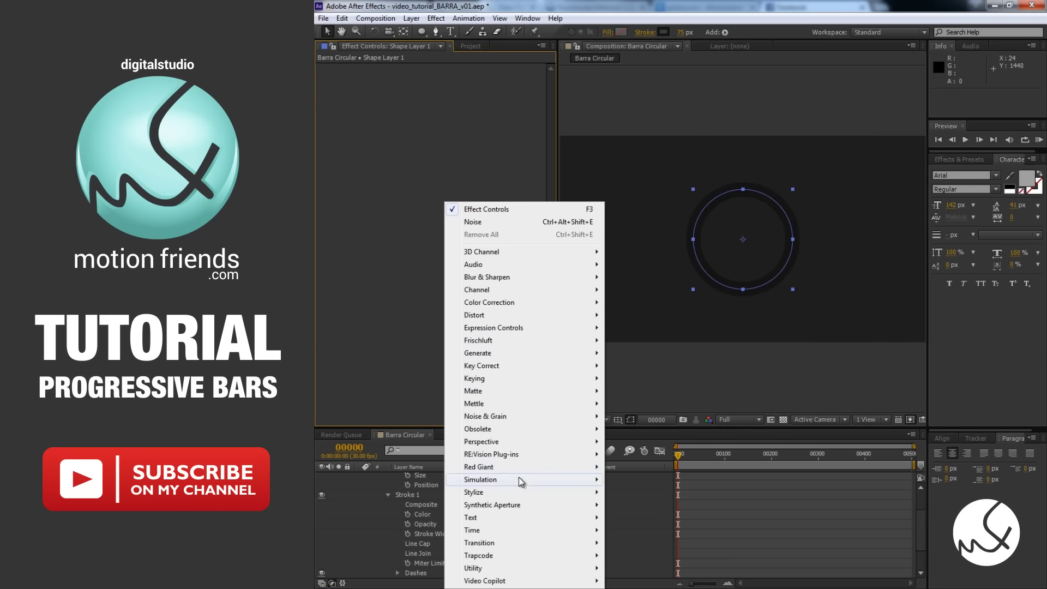
{"action": "mouse_move", "coordinate": [523, 441]}
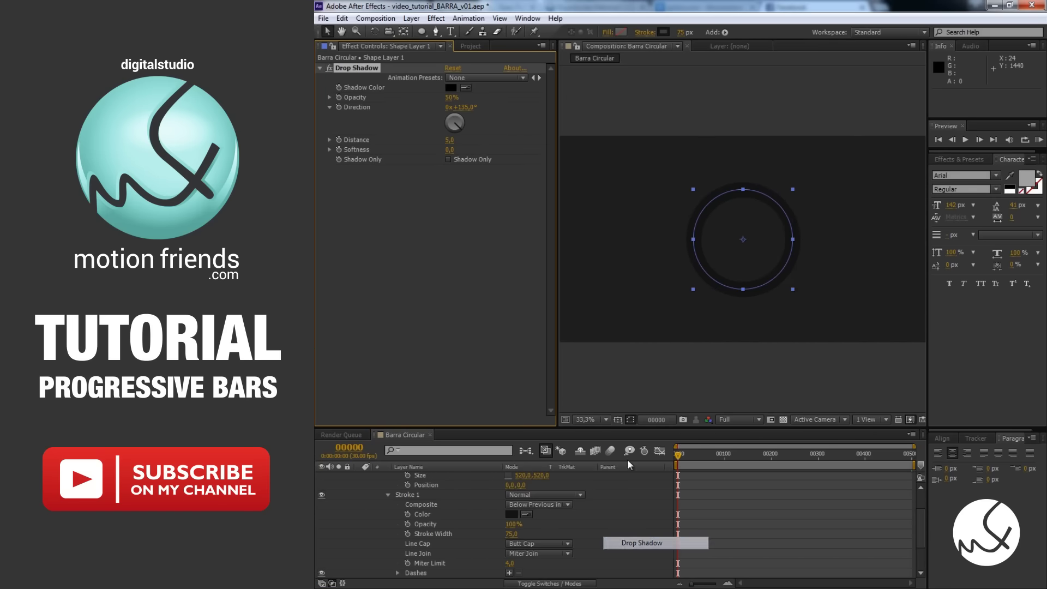
{"action": "left_click", "coordinate": [635, 542]}
{"action": "left_click", "coordinate": [450, 87]}
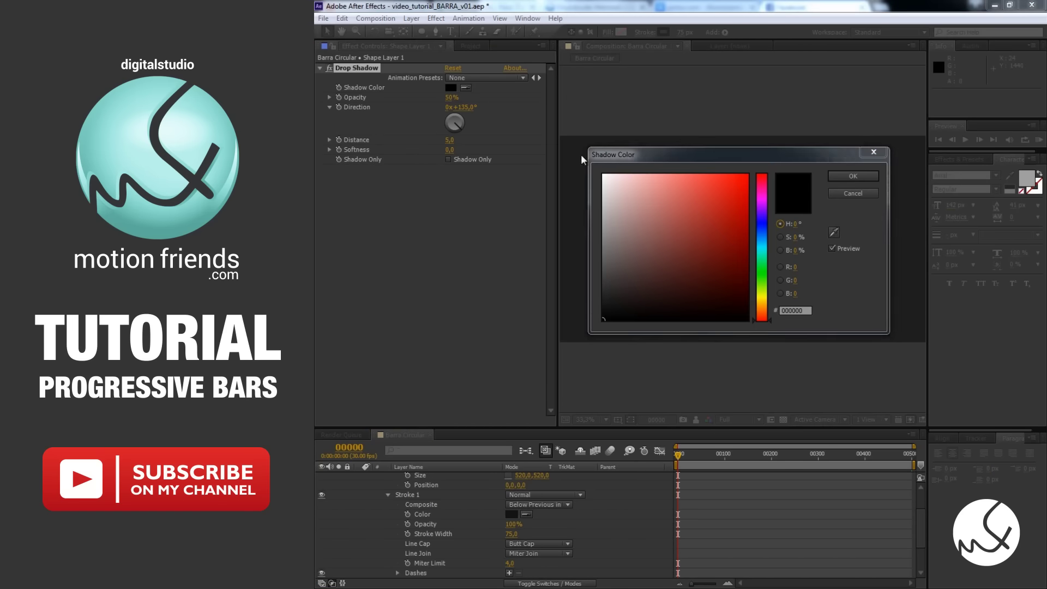
{"action": "left_click_drag", "start_coordinate": [603, 174], "coordinate": [564, 140]}
{"action": "left_click", "coordinate": [852, 177]}
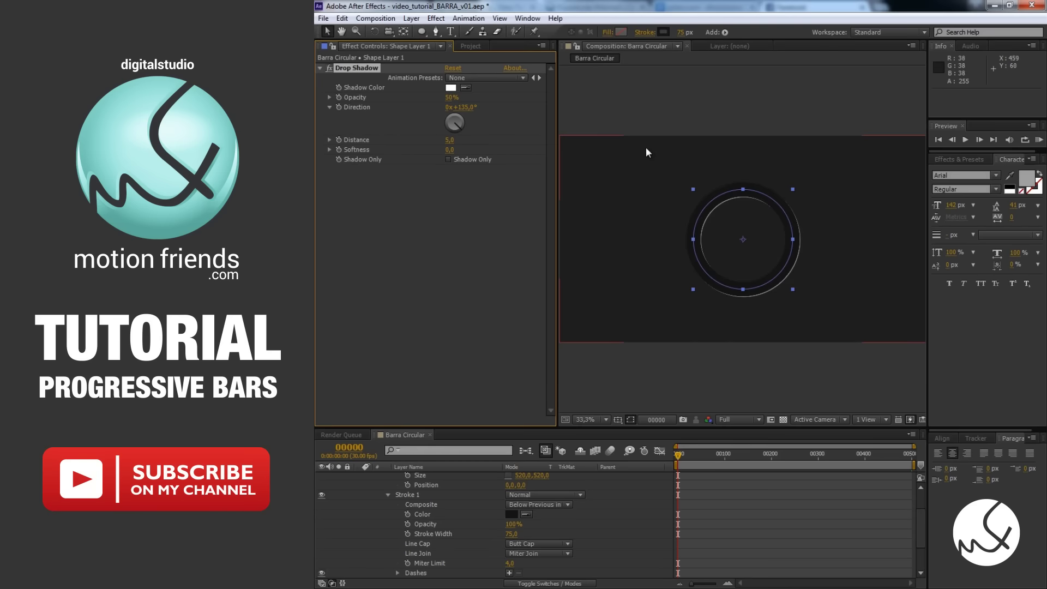
- Set the drop shadow to 15% opacity, 180° direction and softness 10
{"action": "left_click", "coordinate": [453, 97]}
{"action": "type", "text": "15"}
{"action": "key", "text": "Return"}
{"action": "left_click", "coordinate": [468, 106]}
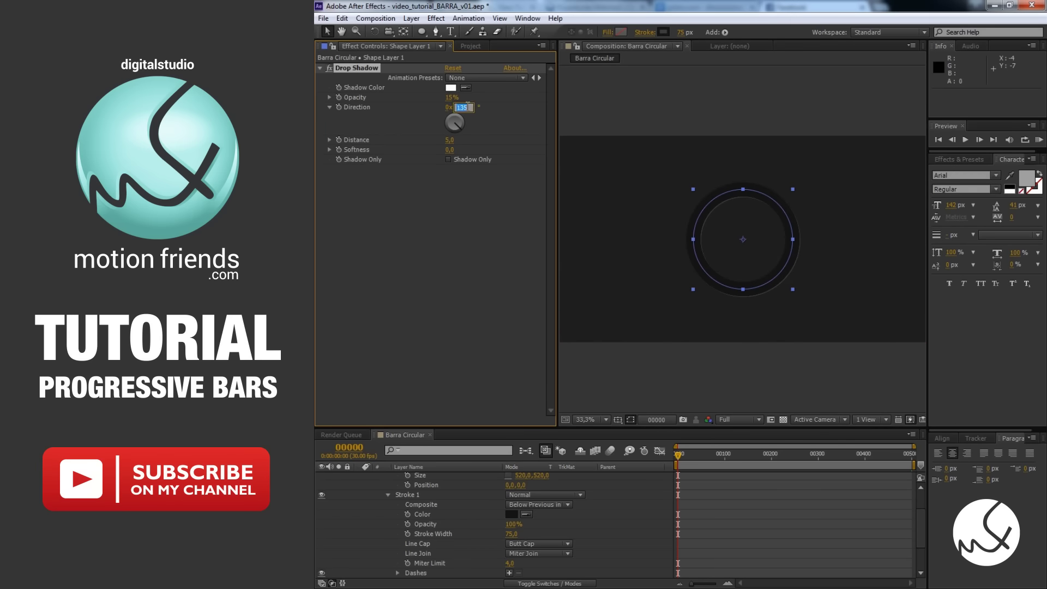
{"action": "type", "text": "180"}
{"action": "key", "text": "Return"}
{"action": "left_click", "coordinate": [449, 150]}
{"action": "key", "text": "Return"}
- Deselect the layer and toggle between full-size and fitted view to check the shadow
{"action": "left_click", "coordinate": [662, 351]}
{"action": "key", "text": "slash"}
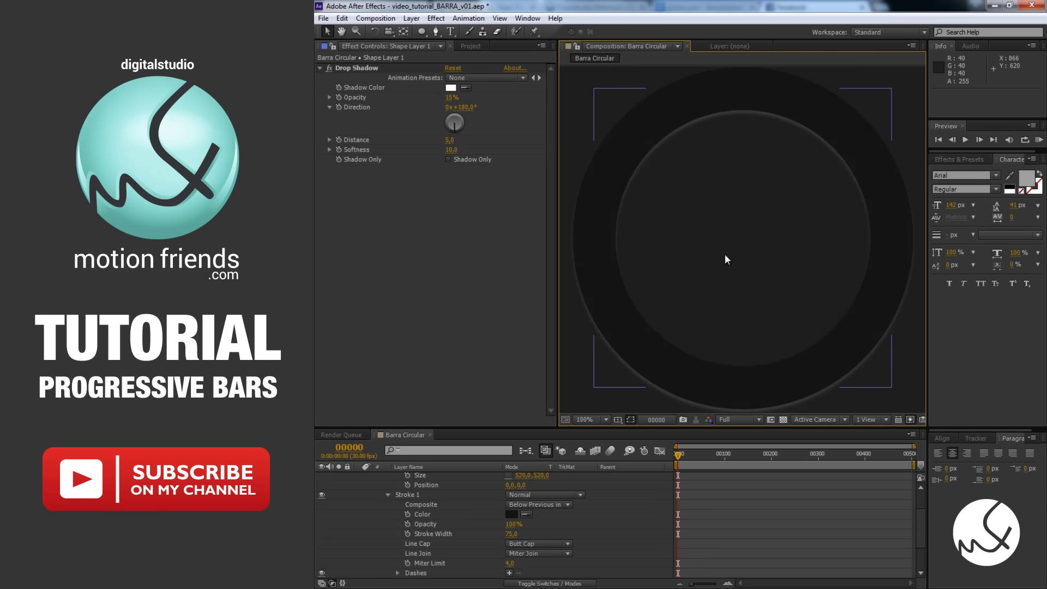
{"action": "key", "text": "shift+slash"}
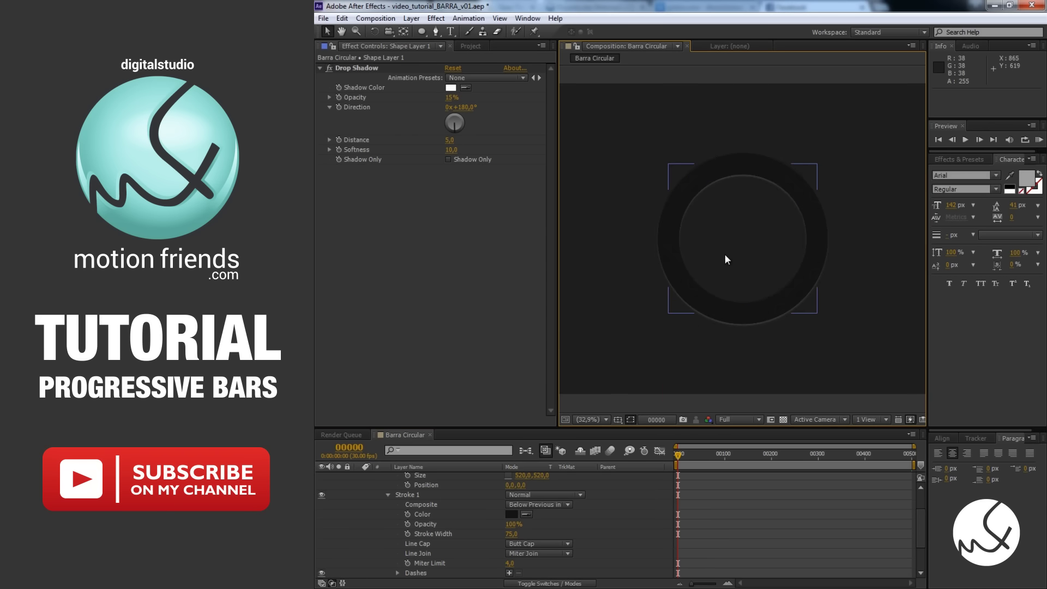
{"action": "scroll", "coordinate": [425, 523], "scroll_direction": "up", "scroll_amount": 1}
{"action": "scroll", "coordinate": [426, 518], "scroll_direction": "up", "scroll_amount": 1}
- Rename the ring's shape layer to BASE
{"action": "left_click", "coordinate": [359, 475]}
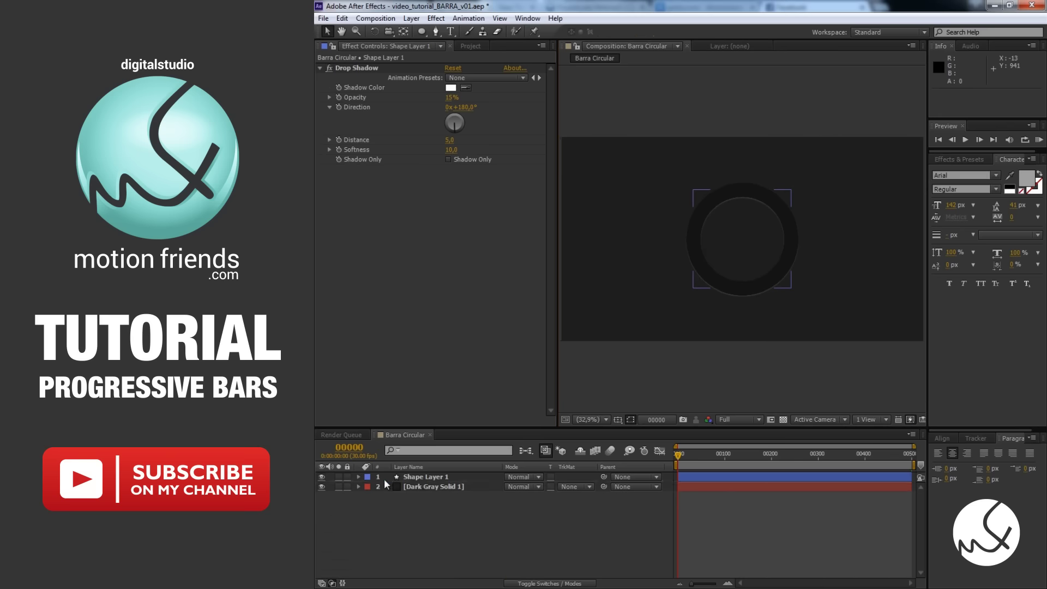
{"action": "right_click", "coordinate": [421, 476]}
{"action": "left_click", "coordinate": [453, 470]}
{"action": "type", "text": "BASE"}
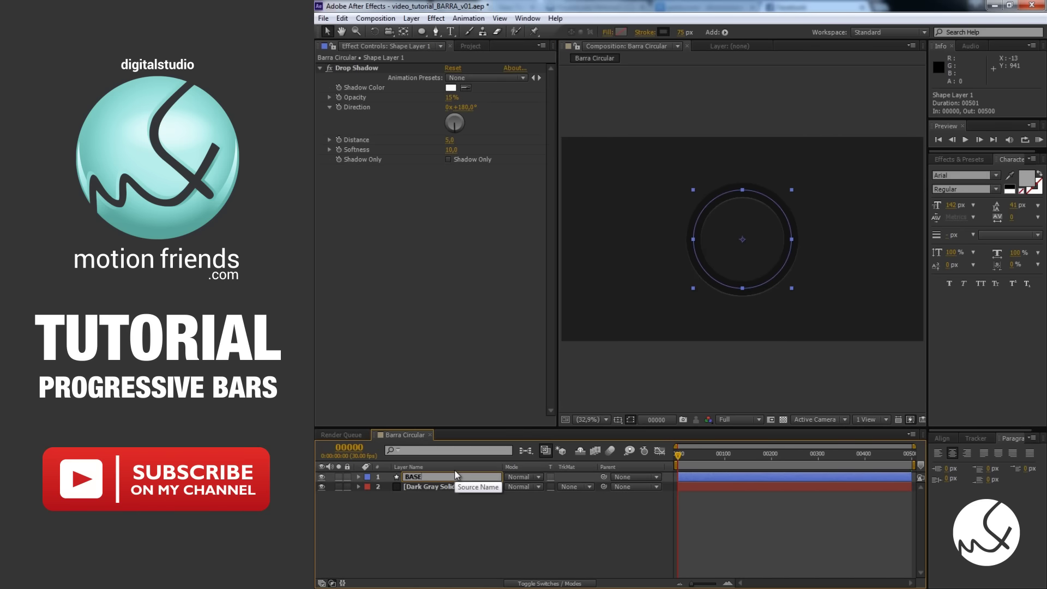
{"action": "key", "text": "Return"}
- Add an Inner Shadow layer style to BASE with its angle set to 90°
{"action": "right_click", "coordinate": [457, 478]}
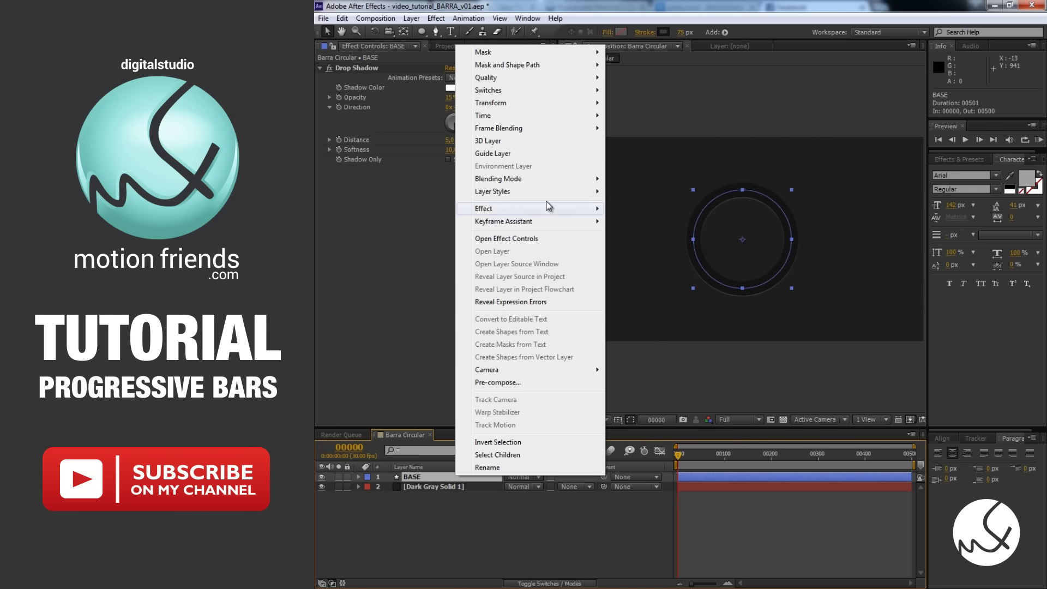
{"action": "mouse_move", "coordinate": [551, 194]}
{"action": "left_click", "coordinate": [644, 247]}
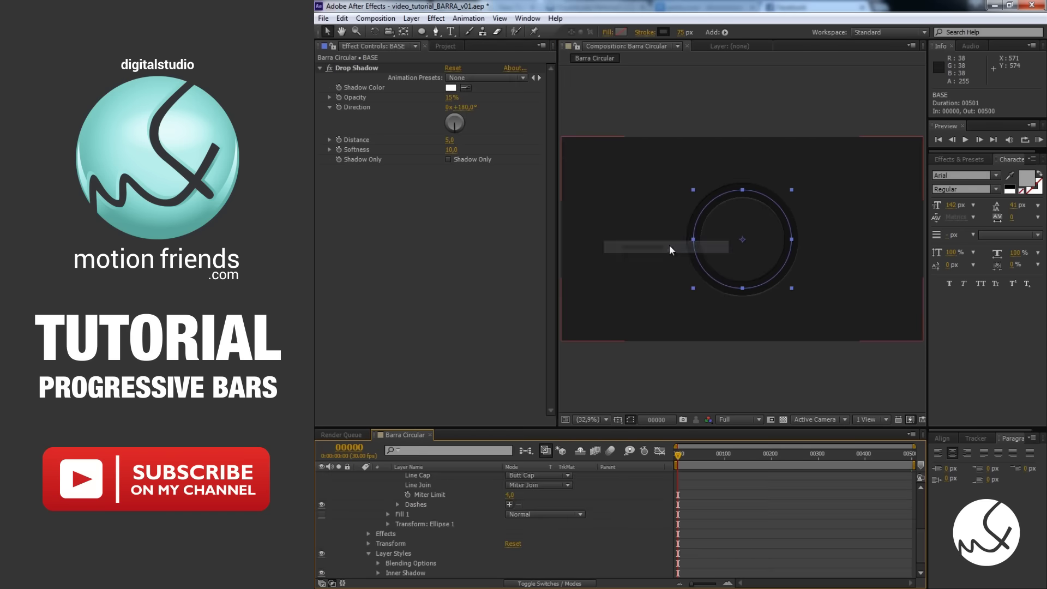
{"action": "scroll", "coordinate": [476, 507], "scroll_direction": "down", "scroll_amount": 5}
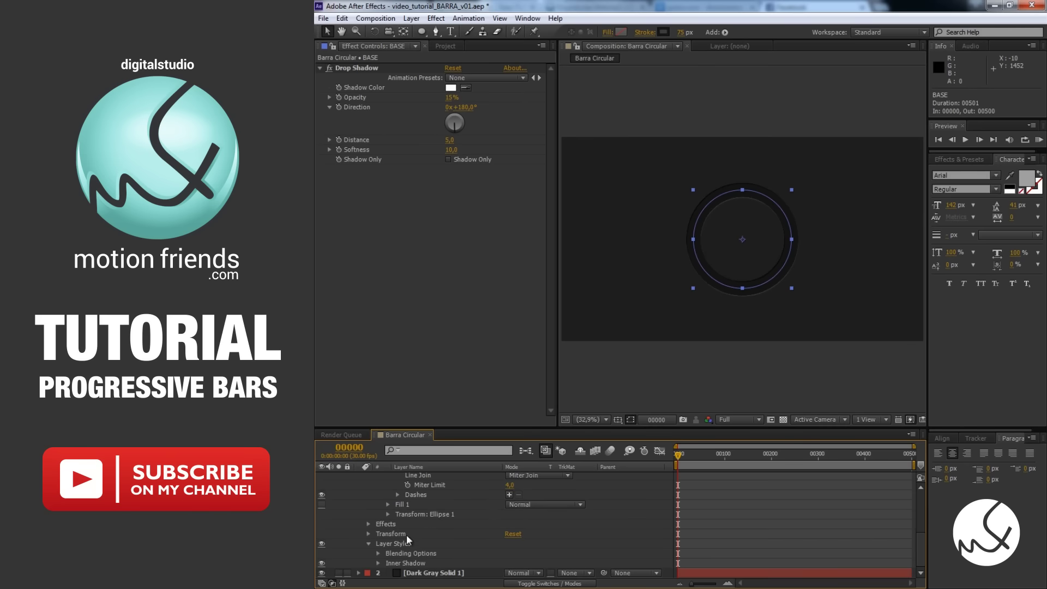
{"action": "scroll", "coordinate": [463, 542], "scroll_direction": "down", "scroll_amount": 2}
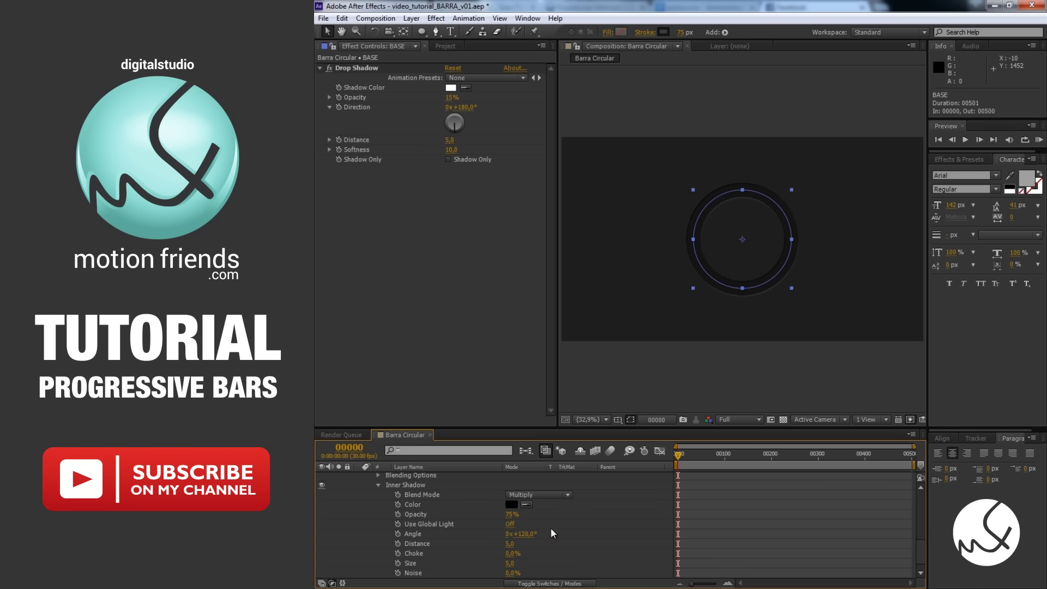
{"action": "left_click", "coordinate": [529, 534]}
{"action": "type", "text": "90"}
{"action": "key", "text": "Return"}
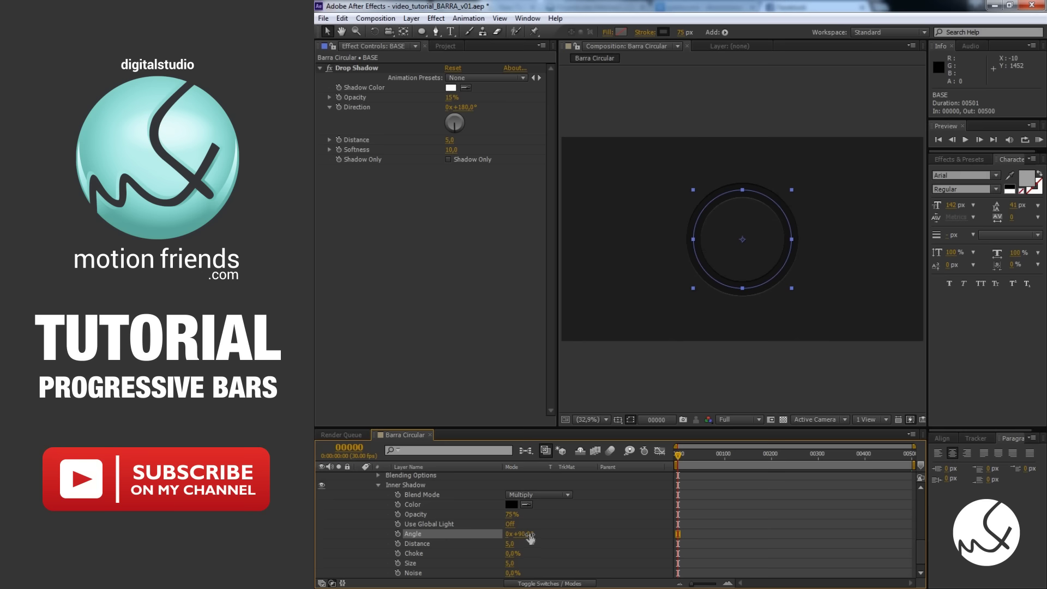
{"action": "left_click", "coordinate": [687, 384]}
{"action": "scroll", "coordinate": [473, 502], "scroll_direction": "up", "scroll_amount": 5}
{"action": "scroll", "coordinate": [428, 512], "scroll_direction": "up", "scroll_amount": 4}
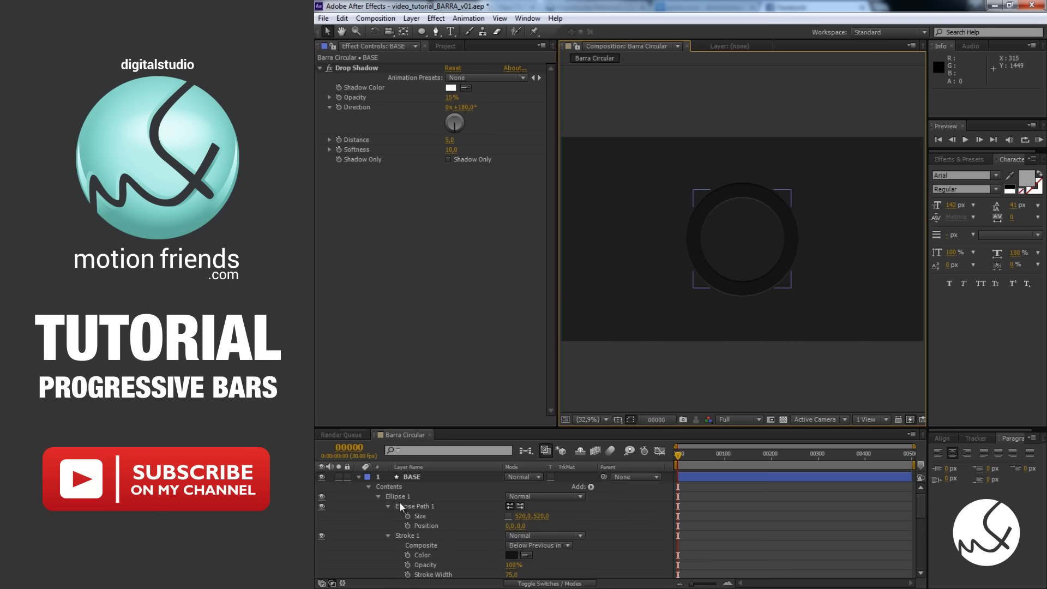
{"action": "left_click", "coordinate": [357, 476]}
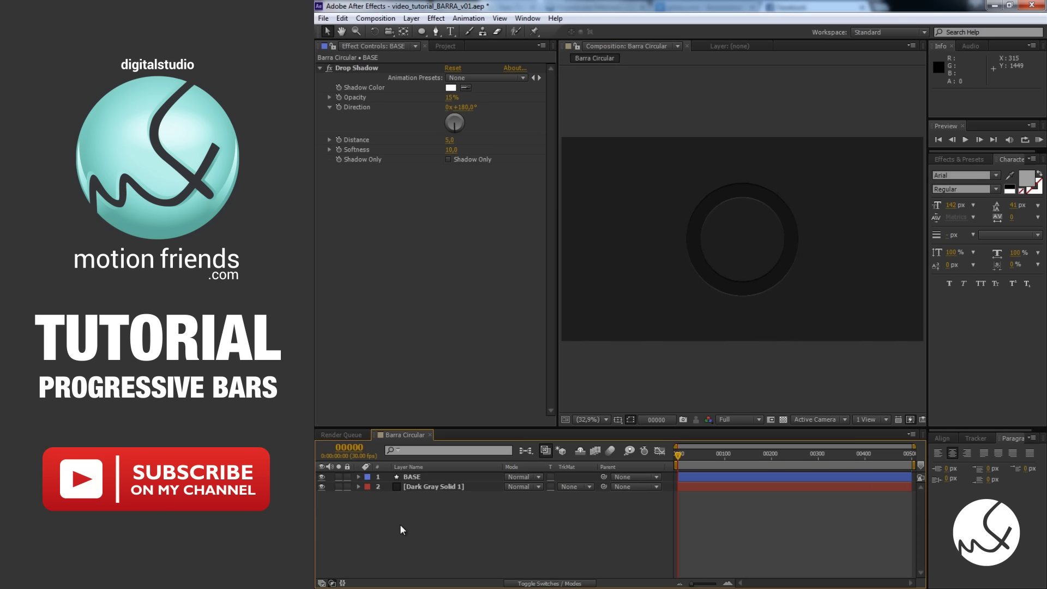
- Duplicate the BASE layer and rename the copy BARRA
{"action": "left_click", "coordinate": [414, 476]}
{"action": "key", "text": "ctrl+d"}
{"action": "right_click", "coordinate": [453, 475]}
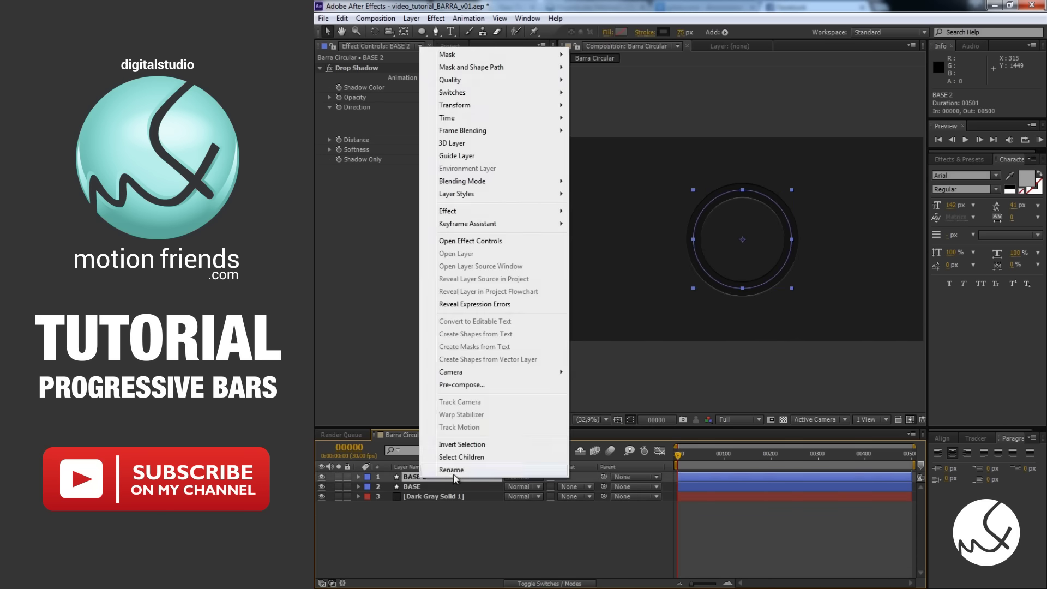
{"action": "left_click", "coordinate": [453, 471]}
{"action": "type", "text": "P"}
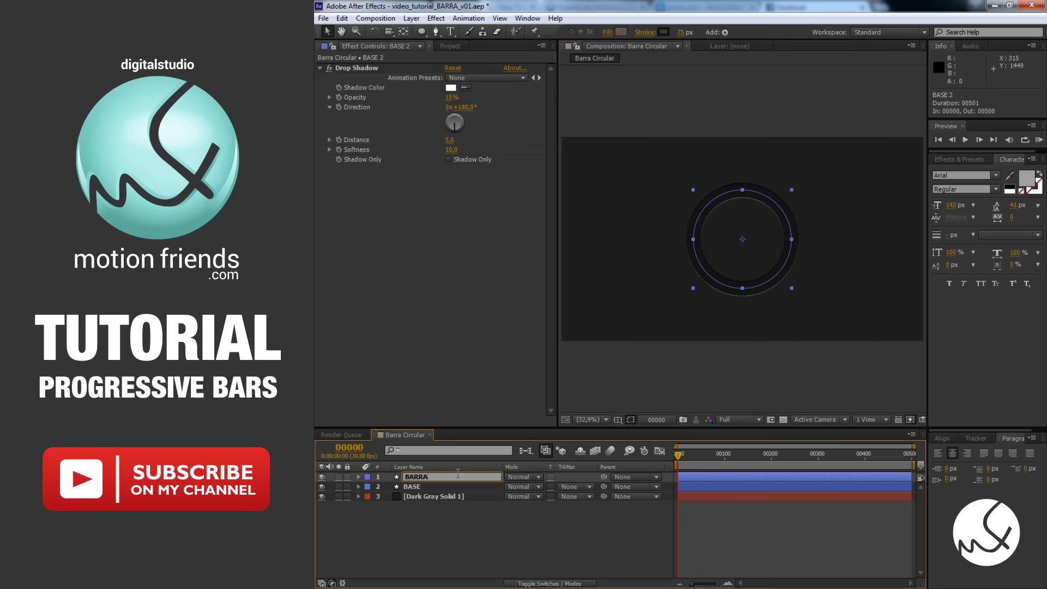
{"action": "key", "text": "Return"}
- Delete BARRA's layer styles and Drop Shadow effect, then expand its Contents
{"action": "left_click", "coordinate": [359, 477]}
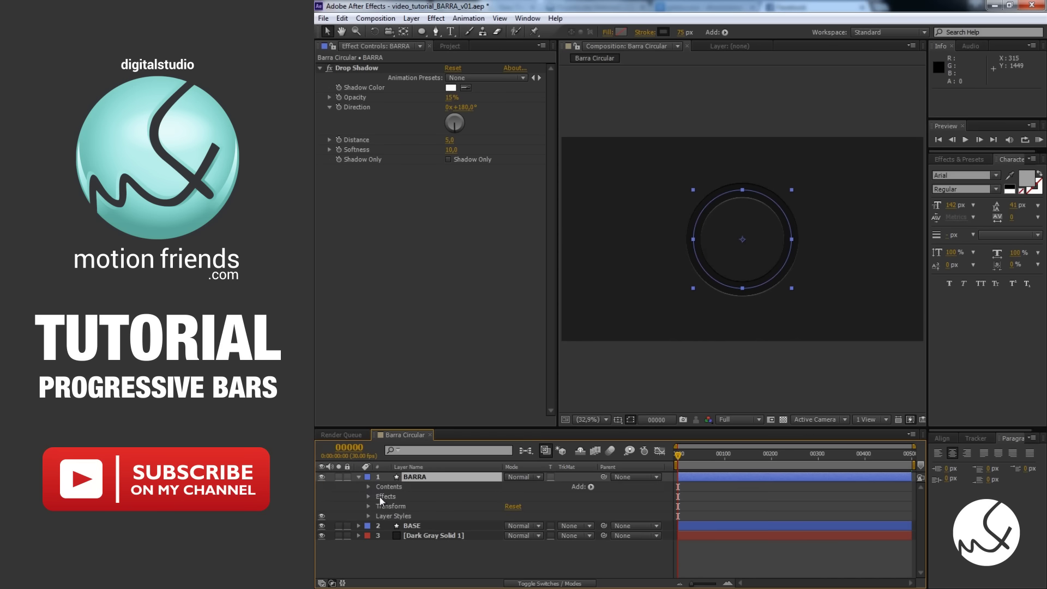
{"action": "left_click", "coordinate": [387, 515]}
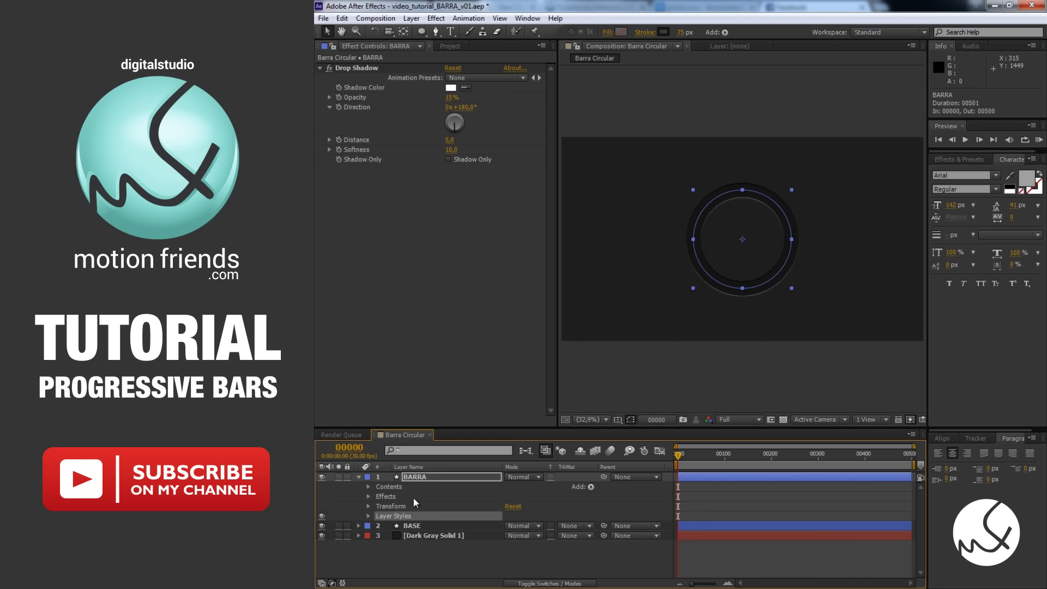
{"action": "key", "text": "Delete"}
{"action": "left_click", "coordinate": [365, 70]}
{"action": "key", "text": "Delete"}
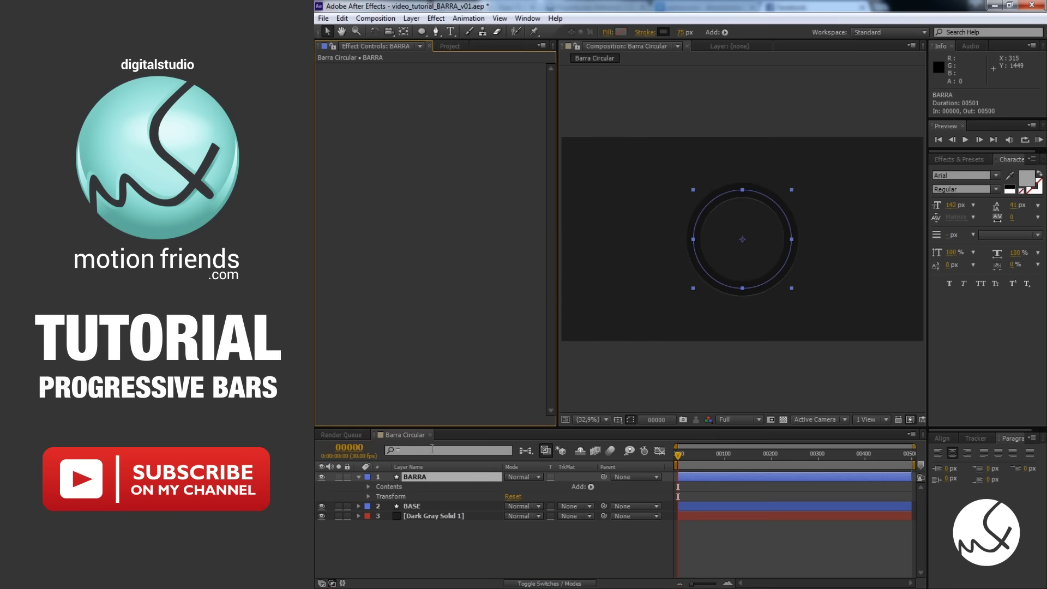
{"action": "left_click", "coordinate": [368, 486]}
- Set BARRA's stroke colour to blue #5D7BFF and its width to 47
{"action": "left_click", "coordinate": [377, 496]}
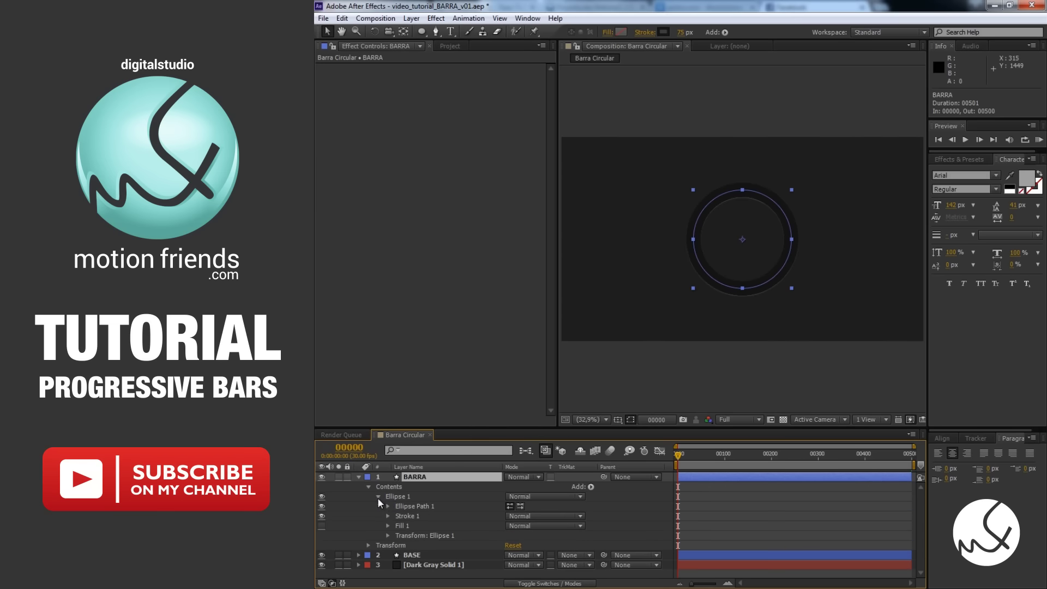
{"action": "left_click", "coordinate": [387, 516]}
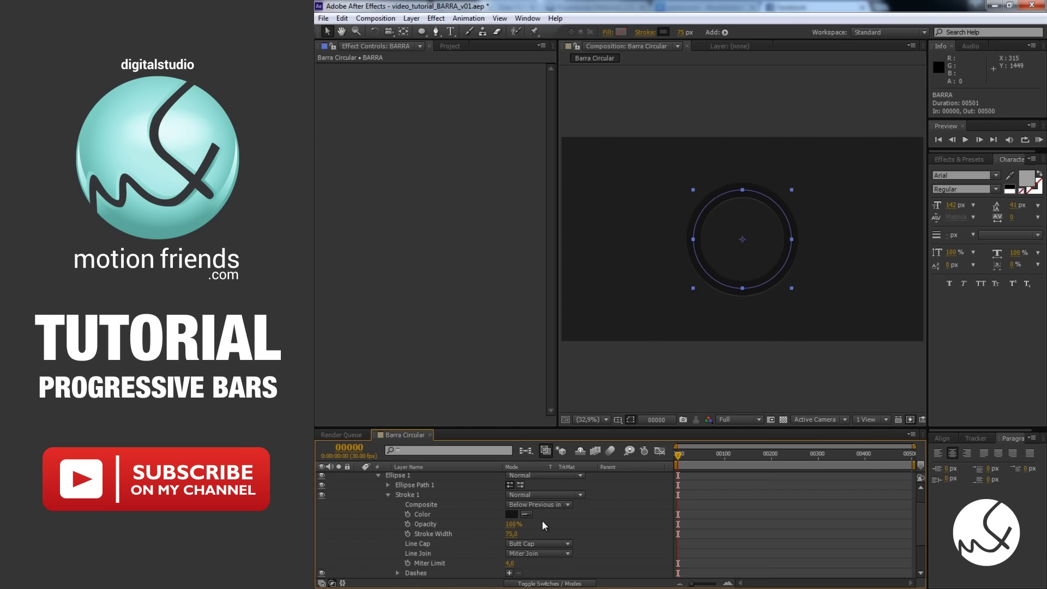
{"action": "left_click", "coordinate": [510, 514]}
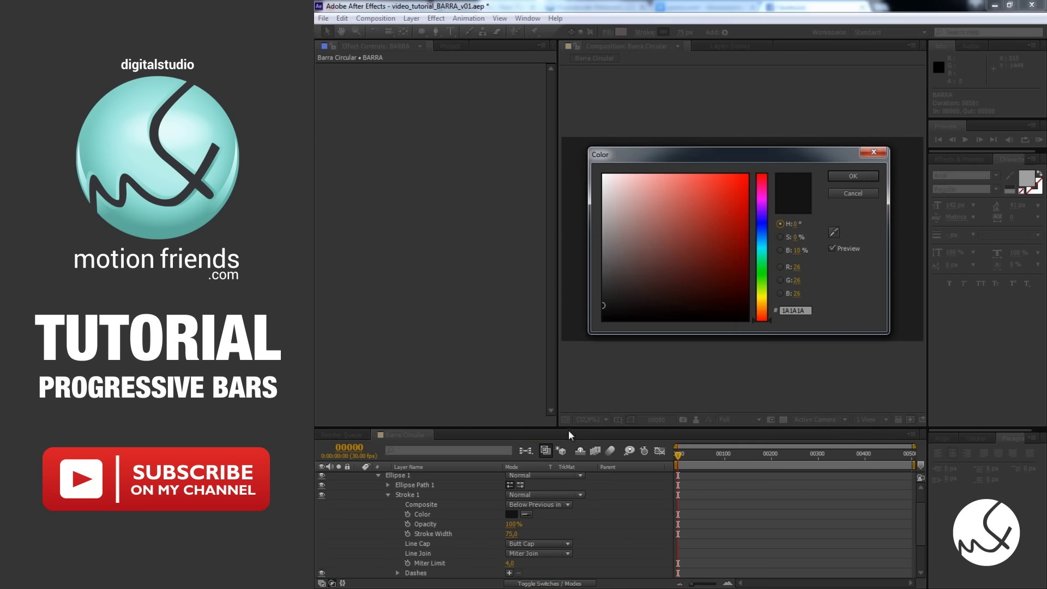
{"action": "left_click", "coordinate": [810, 310]}
{"action": "type", "text": "5D"}
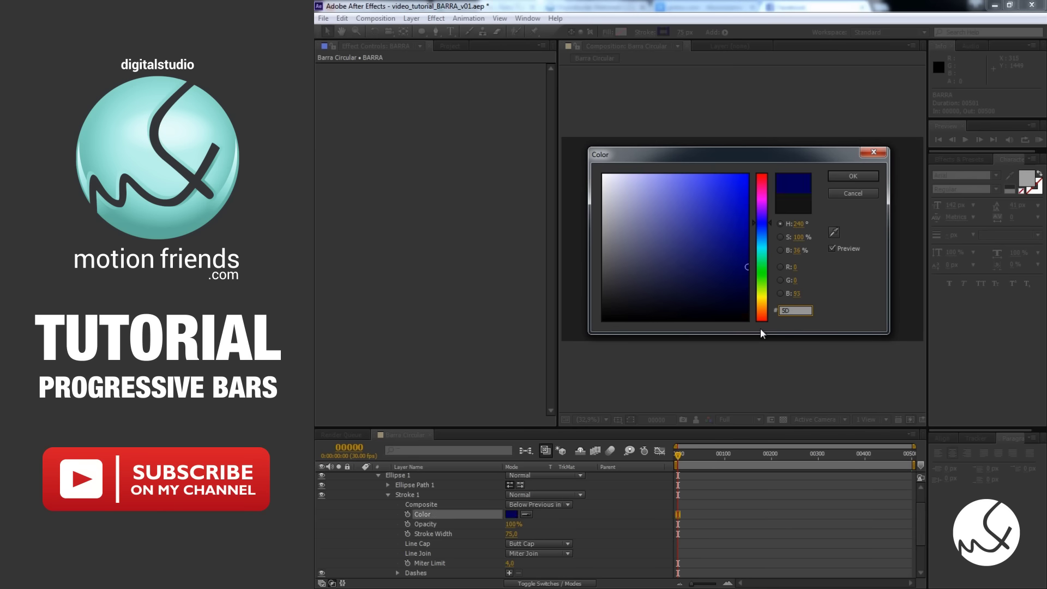
{"action": "type", "text": "7BFF"}
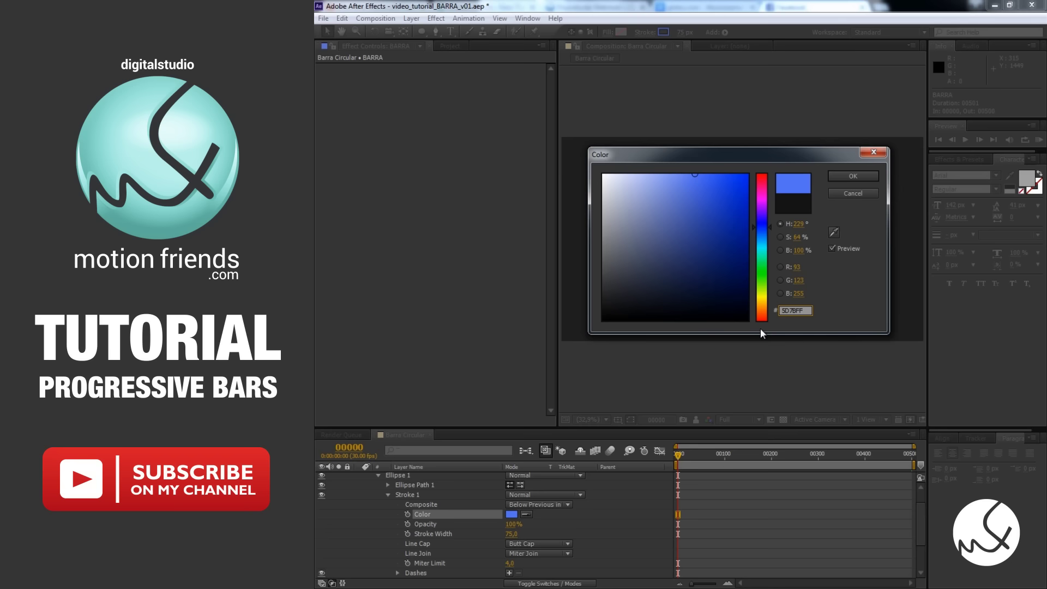
{"action": "key", "text": "Return"}
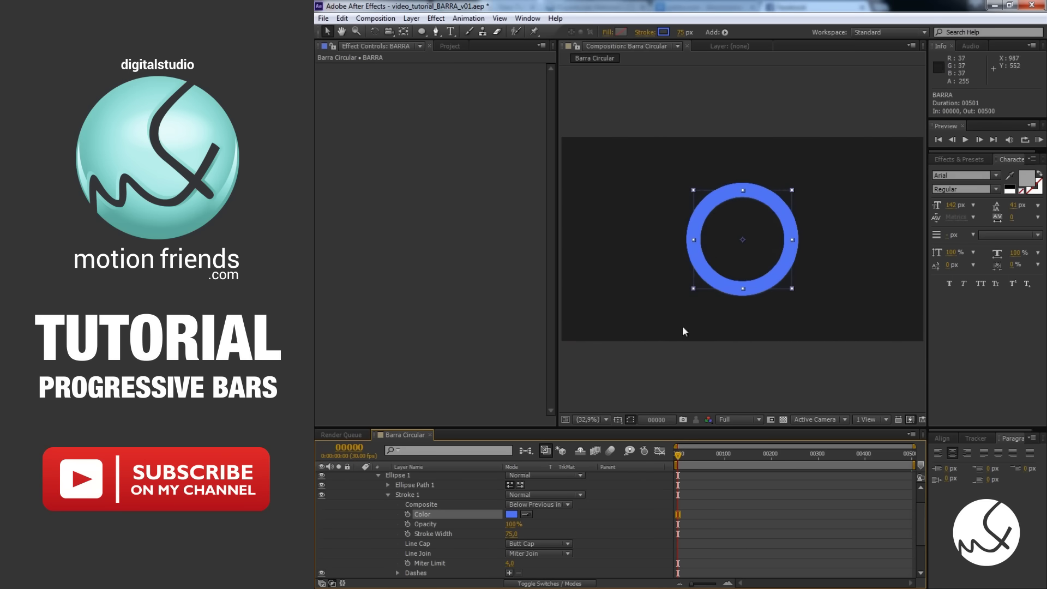
{"action": "left_click", "coordinate": [512, 534]}
{"action": "type", "text": "47"}
{"action": "key", "text": "Return"}
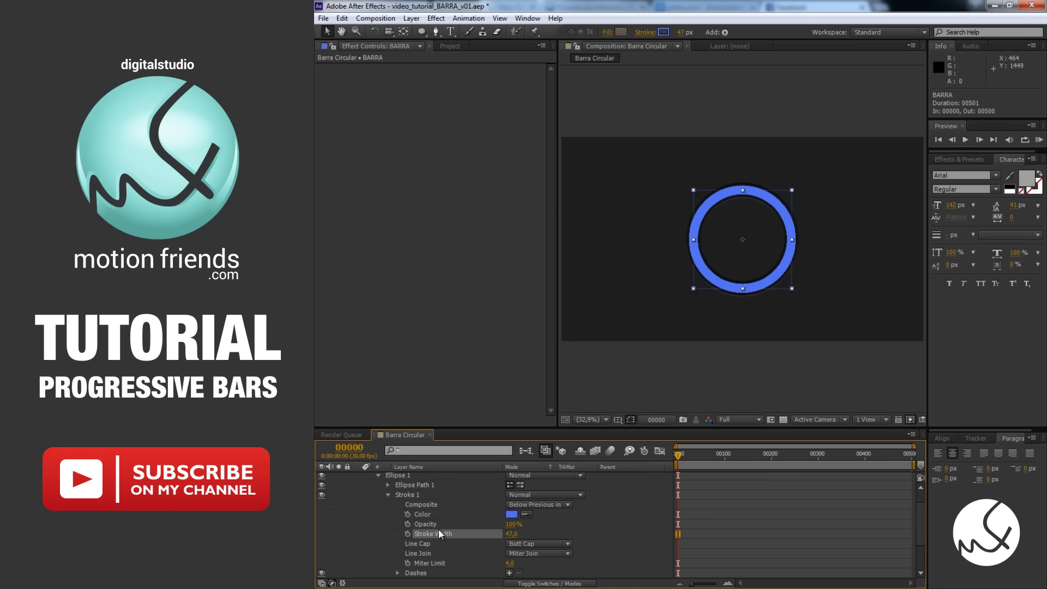
{"action": "scroll", "coordinate": [438, 529], "scroll_direction": "up", "scroll_amount": 2}
{"action": "left_click", "coordinate": [359, 476]}
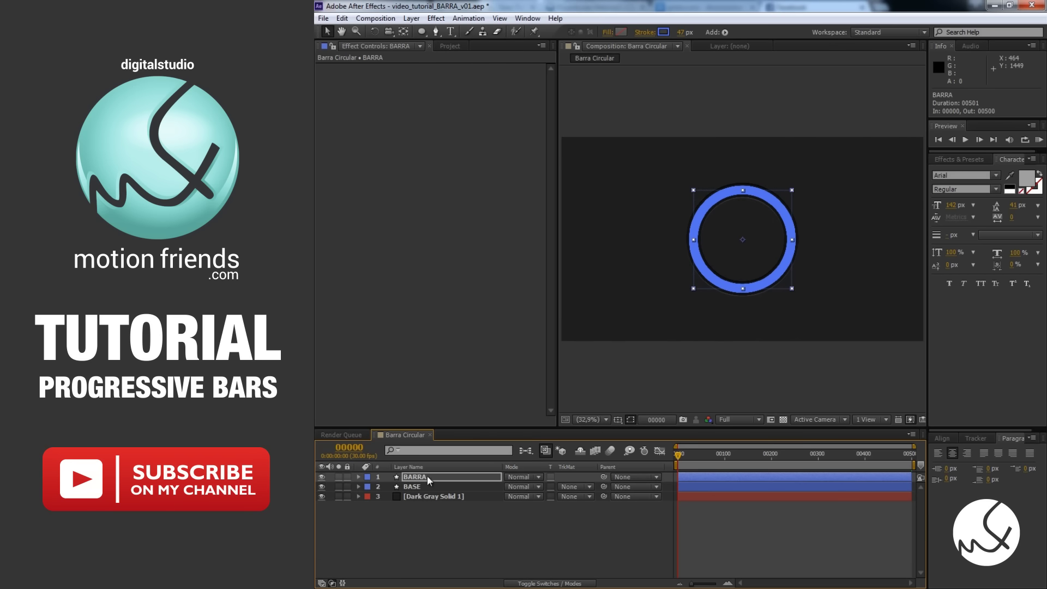
- Add a Radial Wipe to BARRA, set to Counterclockwise with Transition Completion 100%
{"action": "right_click", "coordinate": [417, 230]}
{"action": "mouse_move", "coordinate": [513, 541]}
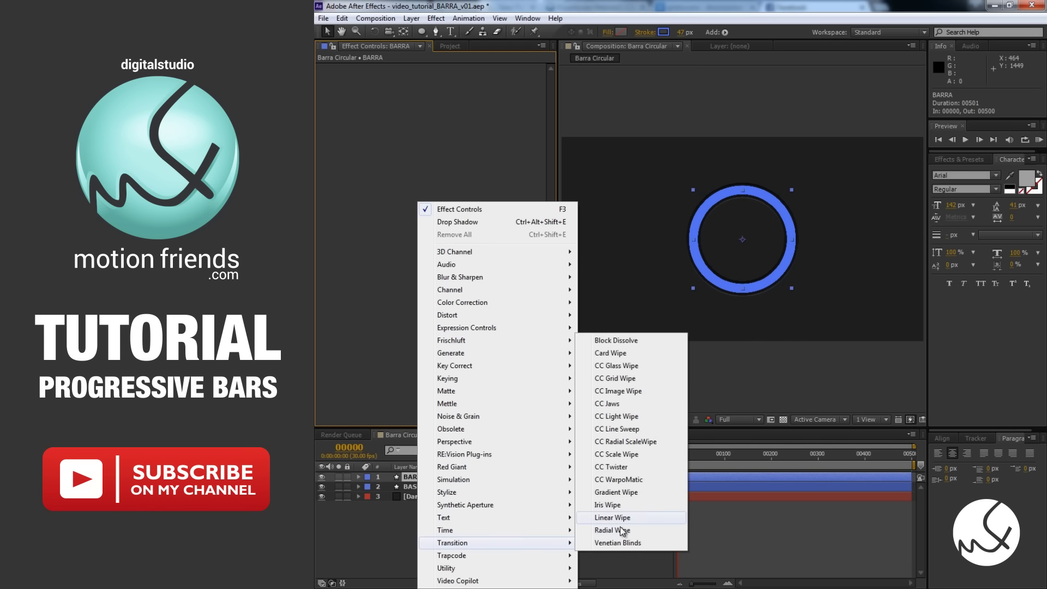
{"action": "left_click", "coordinate": [559, 531]}
{"action": "left_click", "coordinate": [480, 140]}
{"action": "left_click", "coordinate": [477, 163]}
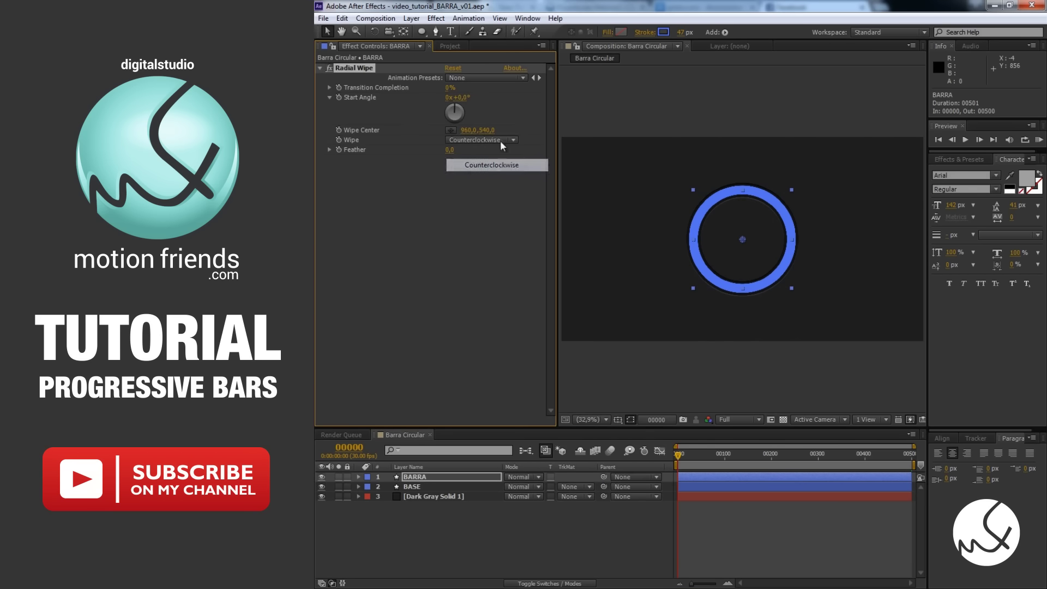
{"action": "mouse_move", "coordinate": [448, 88]}
{"action": "left_mouse_down"}
{"action": "mouse_move", "coordinate": [475, 102]}
{"action": "mouse_move", "coordinate": [461, 96]}
{"action": "left_mouse_up"}
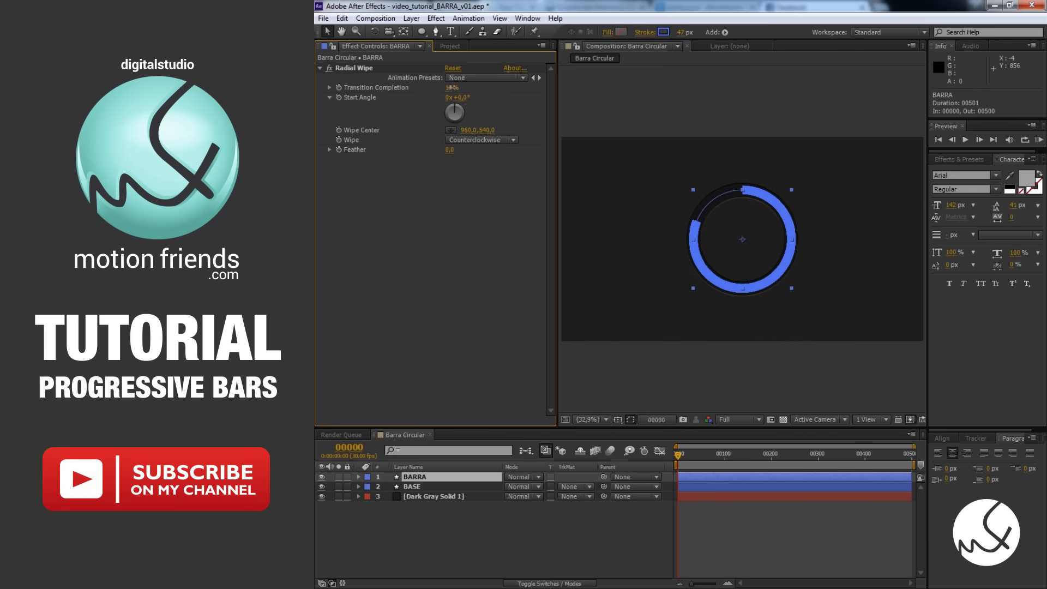
{"action": "left_click", "coordinate": [452, 88]}
{"action": "type", "text": "100"}
{"action": "key", "text": "Return"}
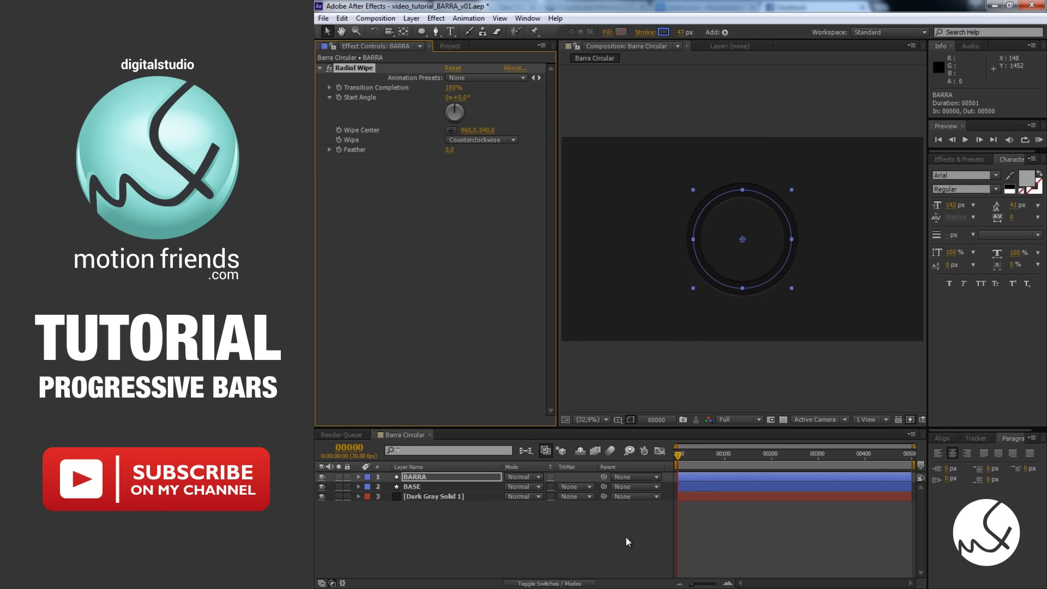
{"action": "right_click", "coordinate": [536, 535]}
- Add a null object layer named CONTROLADOR
{"action": "mouse_move", "coordinate": [642, 415]}
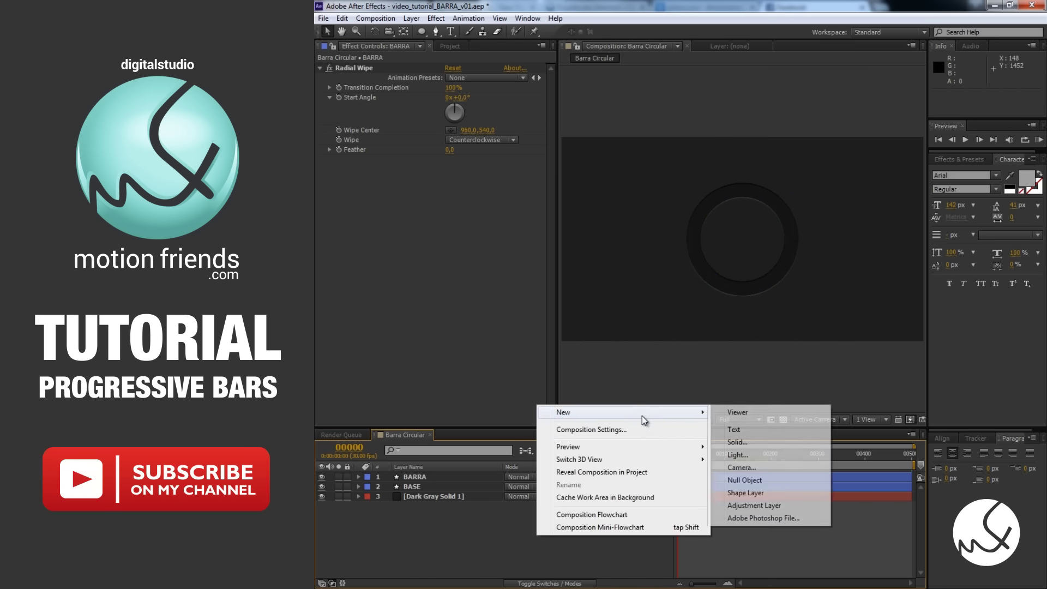
{"action": "left_click", "coordinate": [777, 480]}
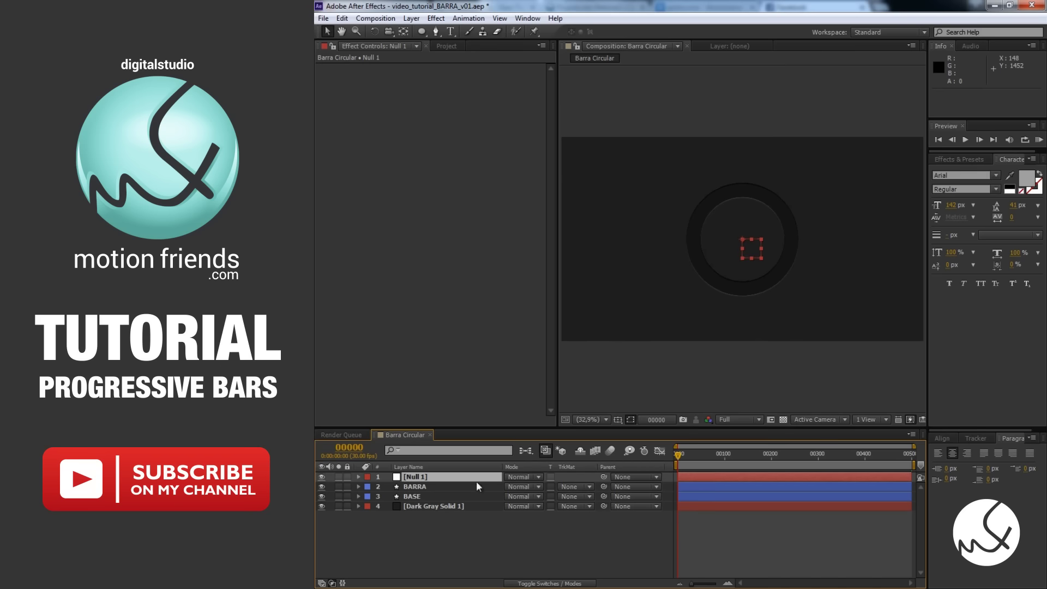
{"action": "right_click", "coordinate": [476, 479]}
{"action": "left_click", "coordinate": [480, 469]}
{"action": "type", "text": "CONTROLADOR"}
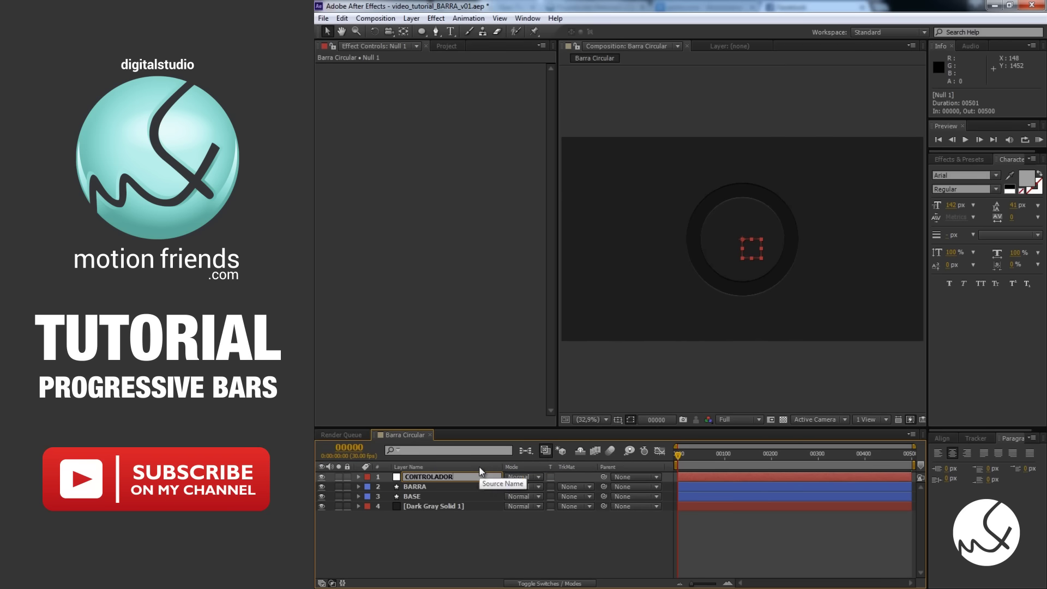
{"action": "key", "text": "Return"}
- Add a Slider Control to CONTROLADOR, rename it PROGRESSO, and lock its Effect Controls
{"action": "right_click", "coordinate": [473, 203]}
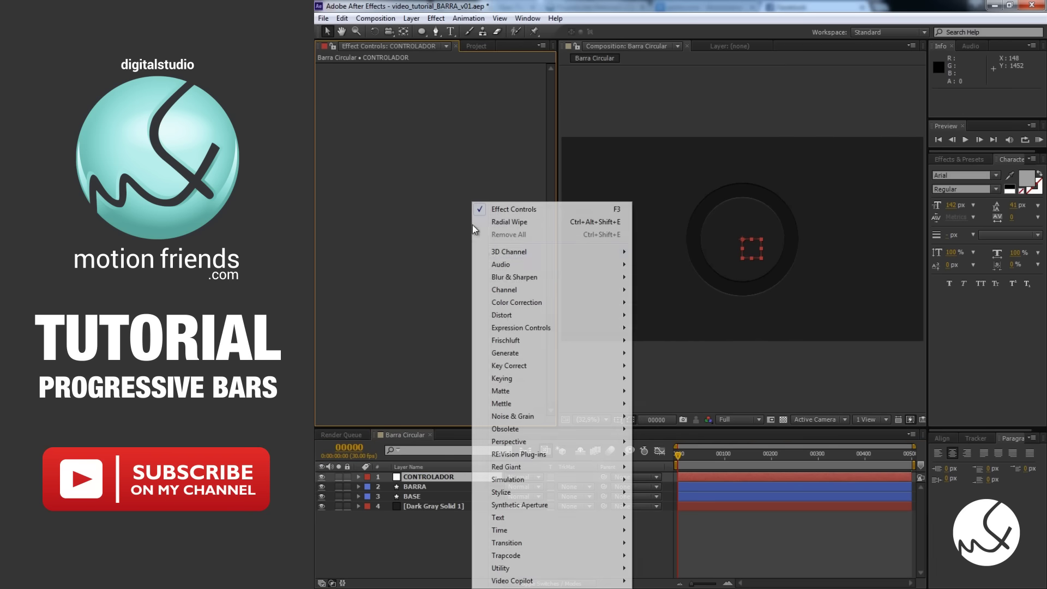
{"action": "mouse_move", "coordinate": [528, 327]}
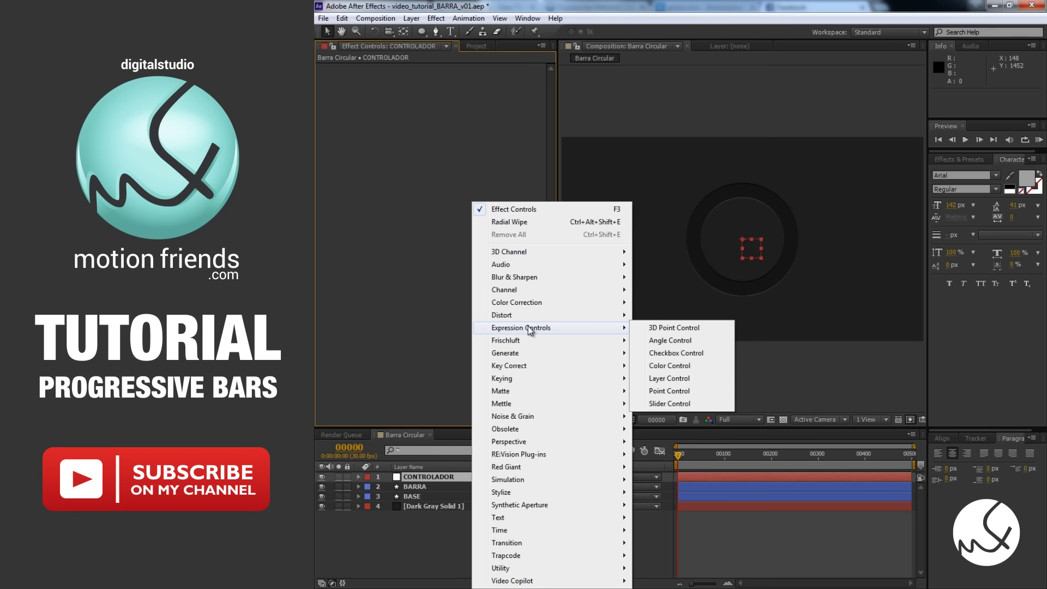
{"action": "left_click", "coordinate": [678, 404]}
{"action": "right_click", "coordinate": [355, 70]}
{"action": "left_click", "coordinate": [348, 70]}
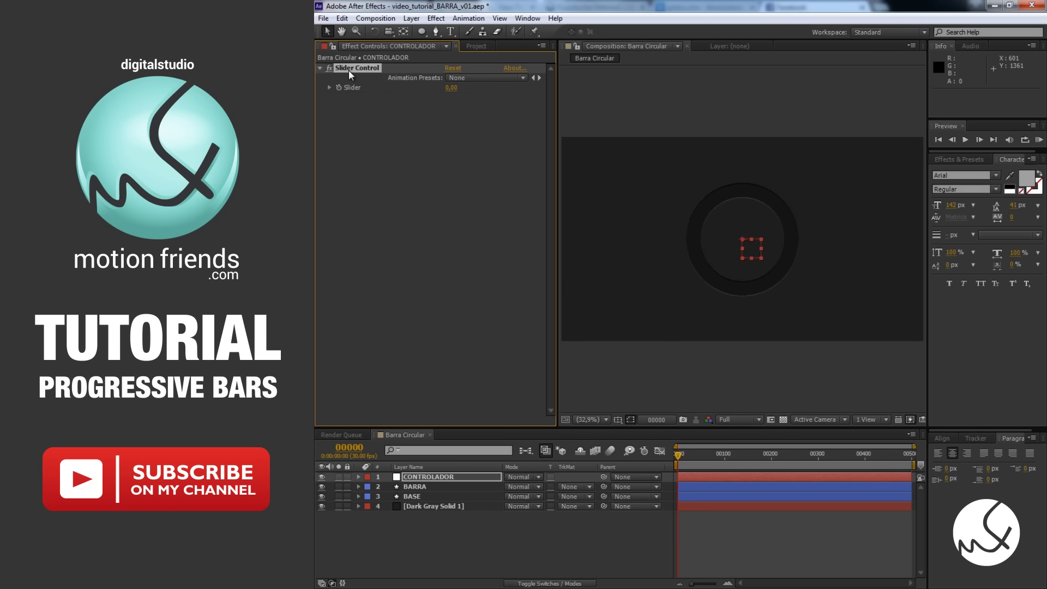
{"action": "key", "text": "Return"}
{"action": "type", "text": "R"}
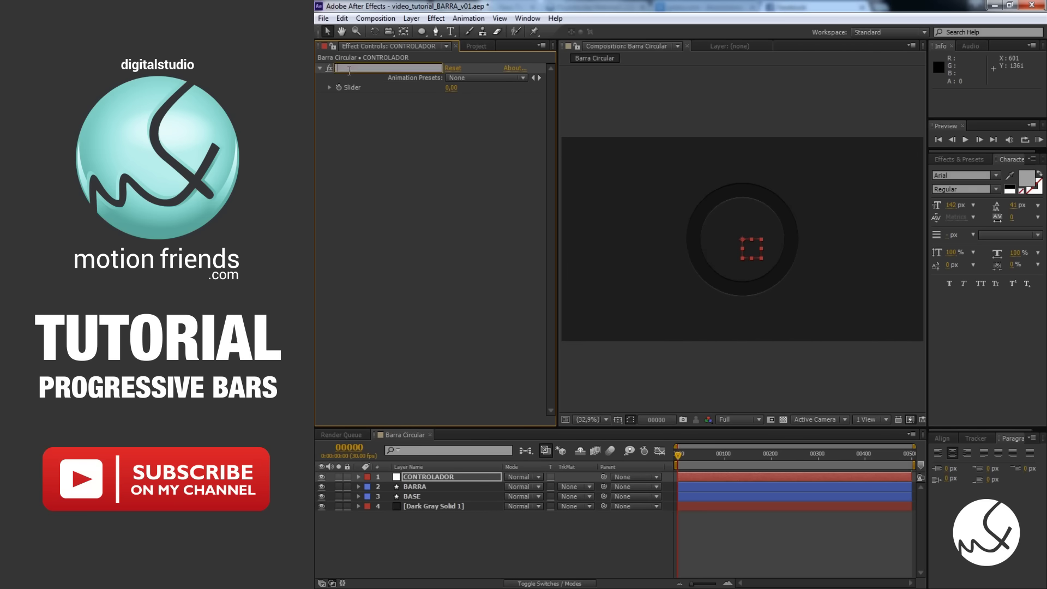
{"action": "type", "text": "PROGRESSO"}
{"action": "key", "text": "Return"}
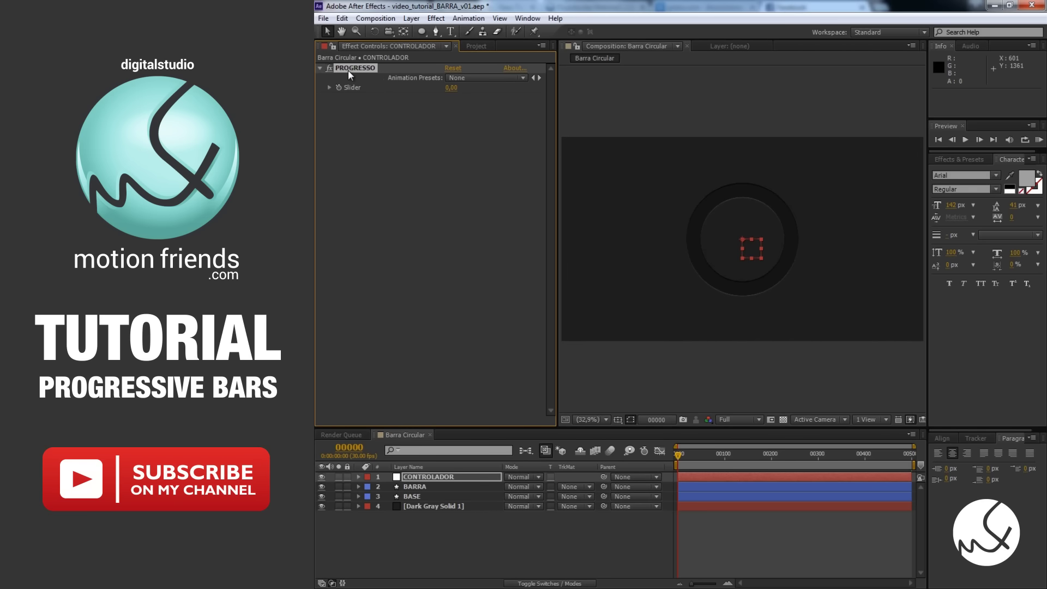
{"action": "left_click", "coordinate": [335, 47]}
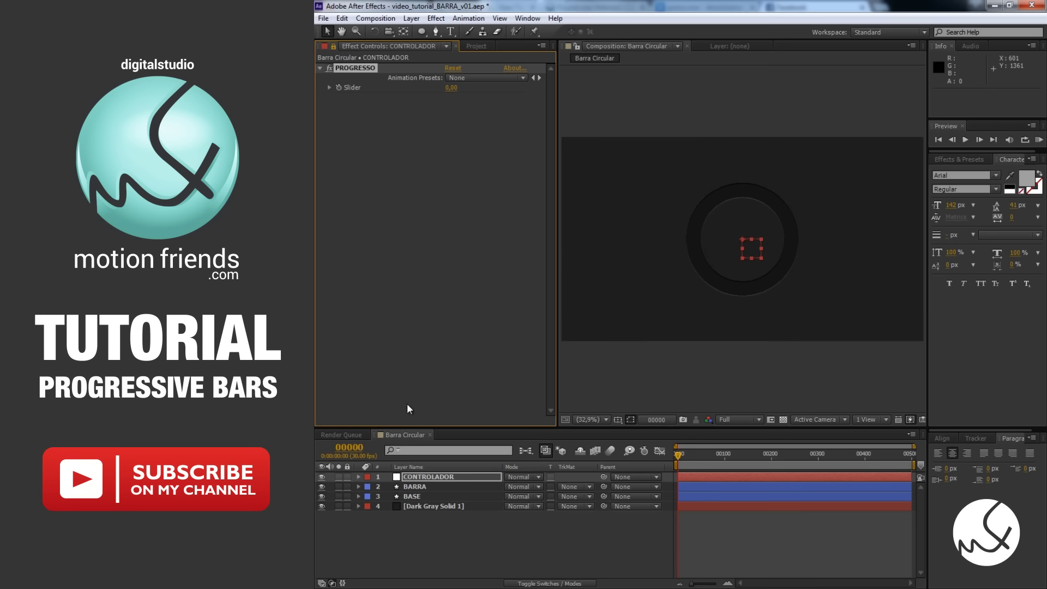
{"action": "left_click", "coordinate": [427, 486]}
- Link BARRA's Transition Completion to PROGRESSO with the expression x=slider; linear(x,0,100,100,0)
{"action": "key", "text": "e"}
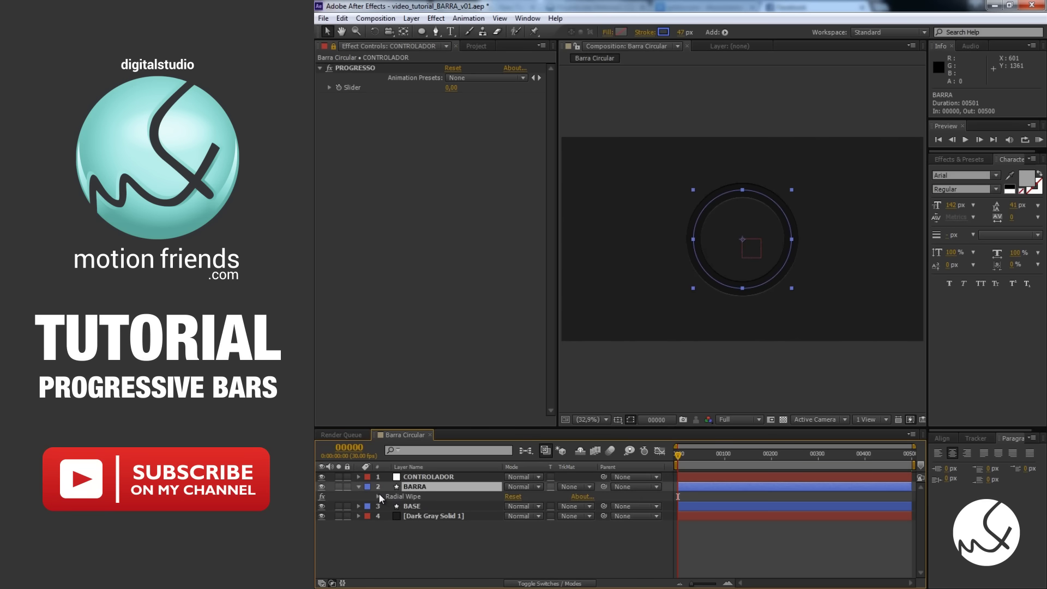
{"action": "left_click", "coordinate": [378, 496]}
{"action": "left_click", "coordinate": [398, 505], "text": "alt"}
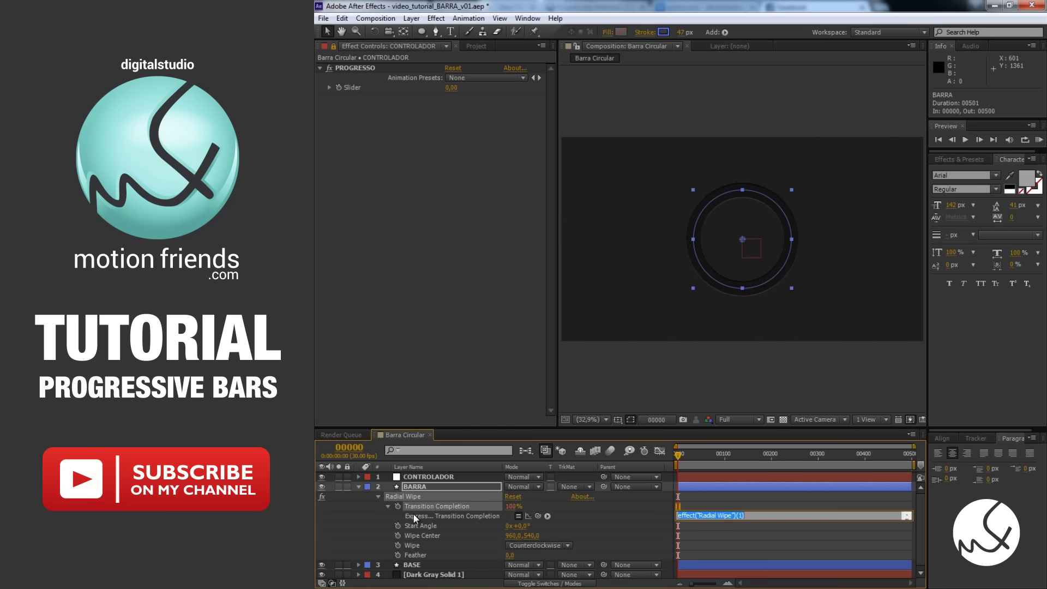
{"action": "type", "text": "x="}
{"action": "left_click_drag", "start_coordinate": [546, 515], "coordinate": [352, 87]}
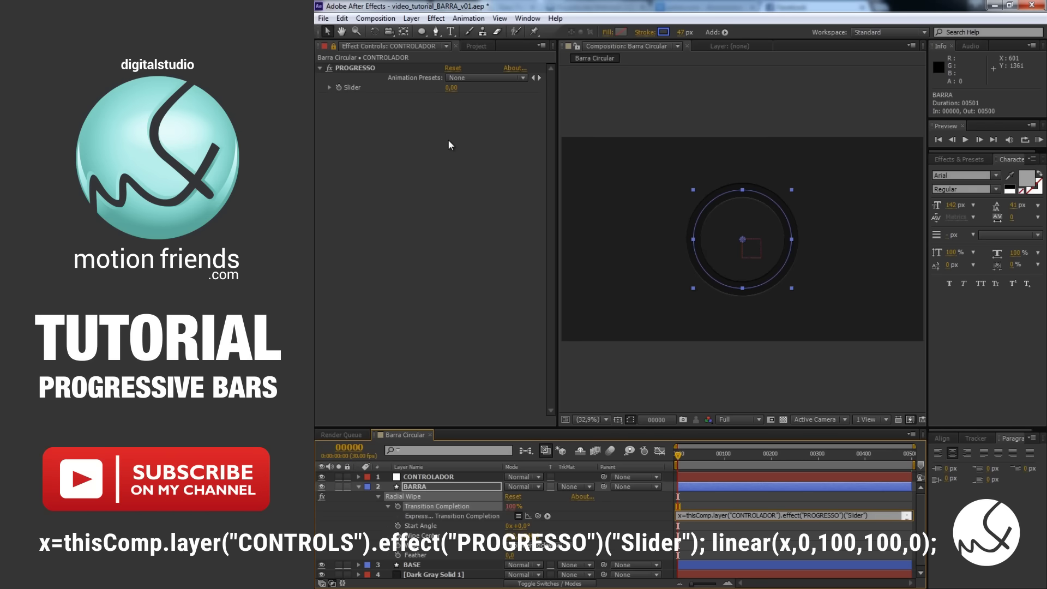
{"action": "type", "text": ";"}
{"action": "key", "text": "Return"}
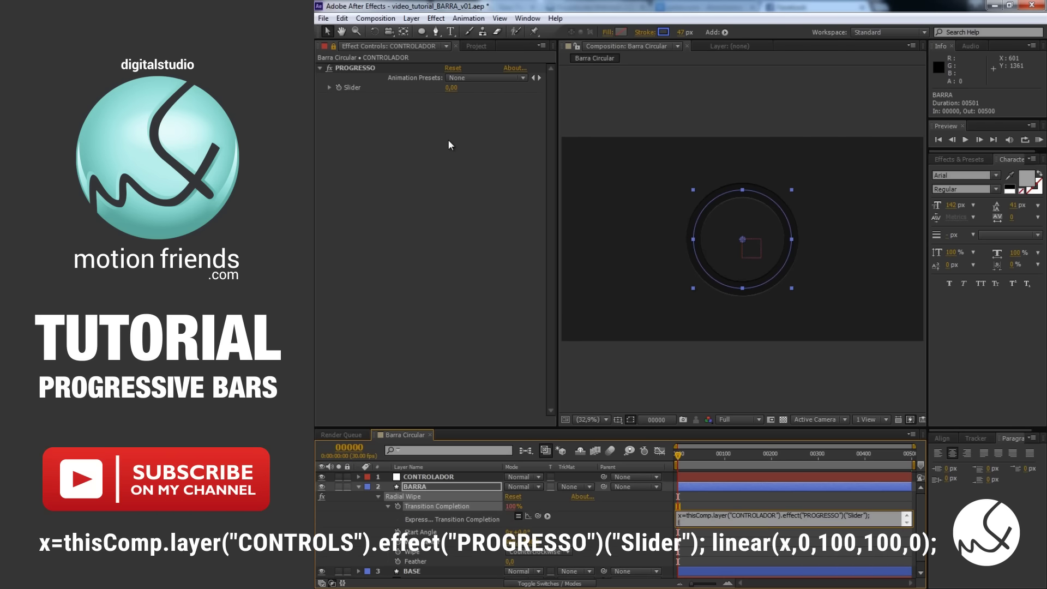
{"action": "type", "text": ","}
{"action": "type", "text": "100,"}
{"action": "type", "text": "0"}
- Raise the PROGRESSO slider to 59 to test the ring fill, then collapse BARRA
{"action": "left_click_drag", "start_coordinate": [693, 460], "coordinate": [703, 457]}
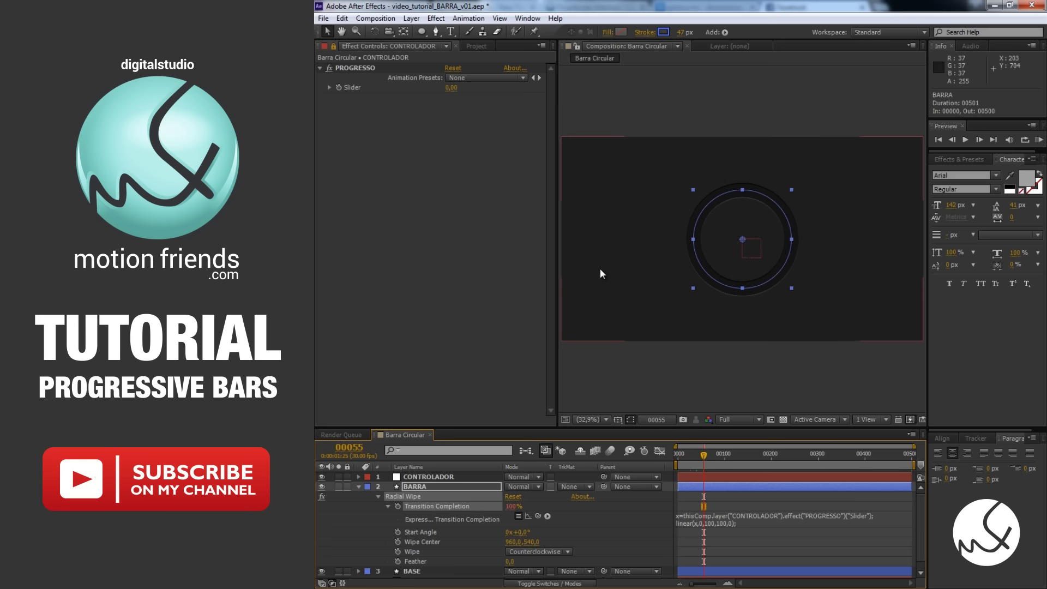
{"action": "left_click_drag", "start_coordinate": [451, 89], "coordinate": [488, 93]}
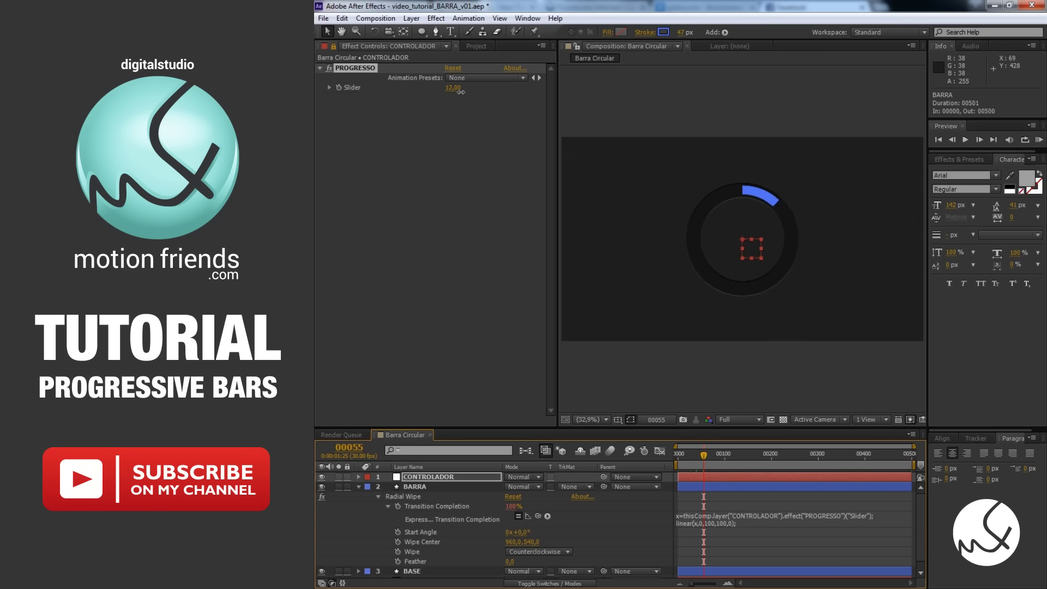
{"action": "left_click", "coordinate": [361, 489]}
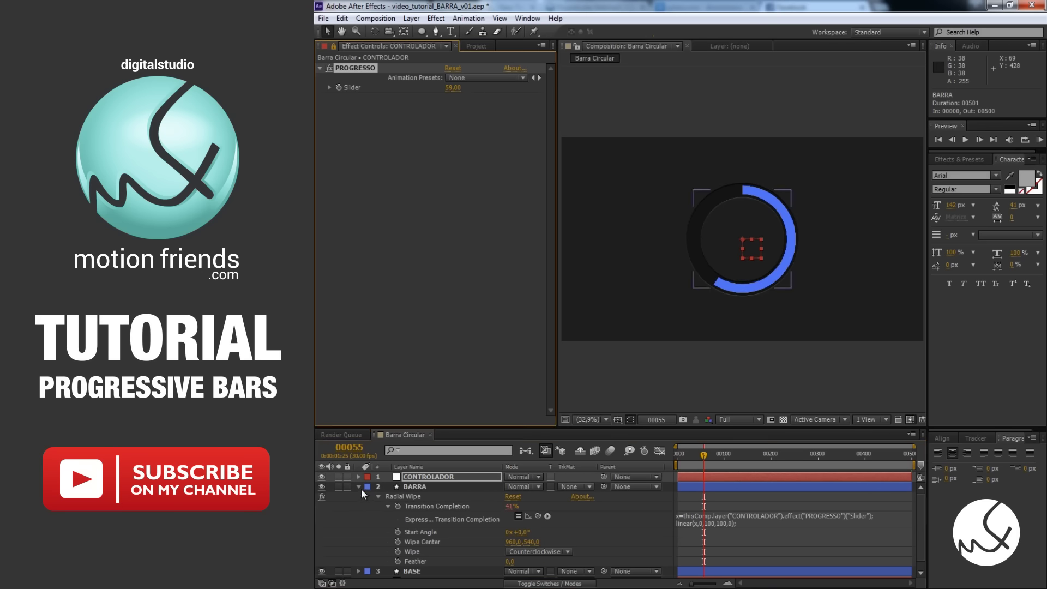
{"action": "left_click", "coordinate": [359, 487]}
- Add a '100' text layer and centre it horizontally and vertically in the composition
{"action": "left_click", "coordinate": [439, 531]}
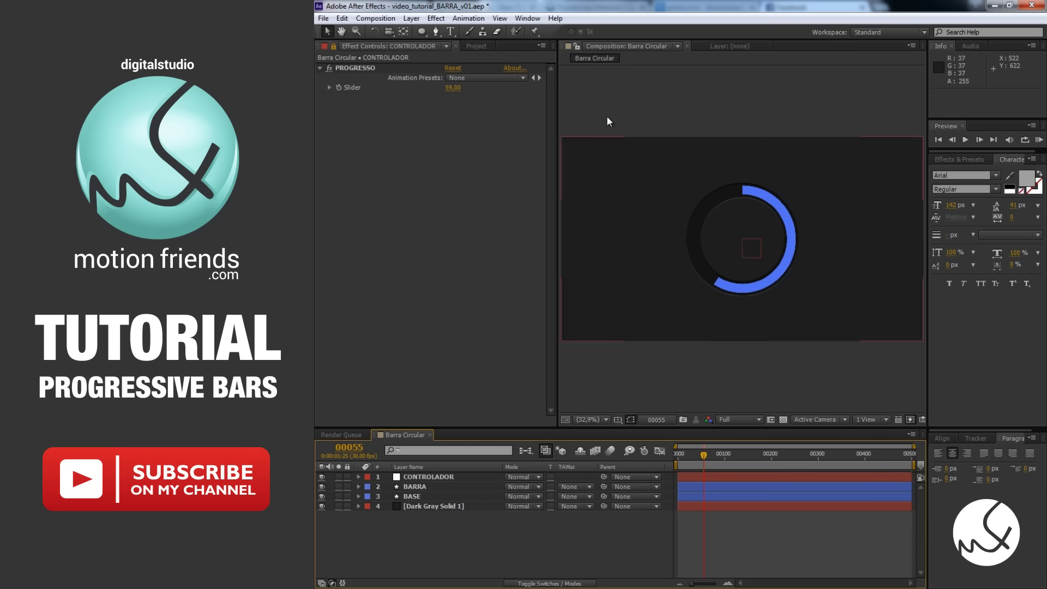
{"action": "left_click", "coordinate": [451, 31]}
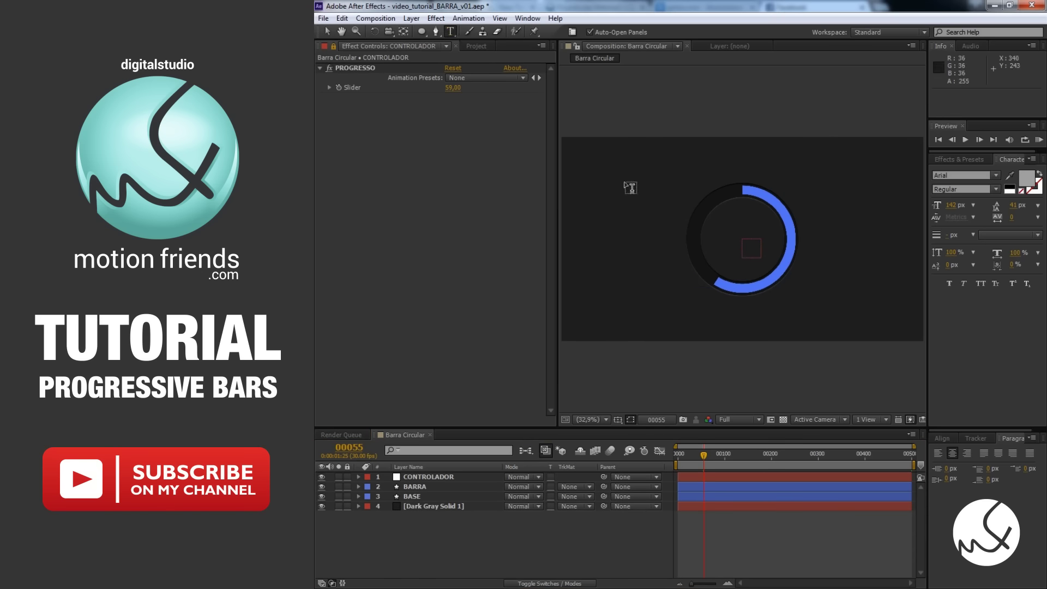
{"action": "left_click", "coordinate": [733, 245]}
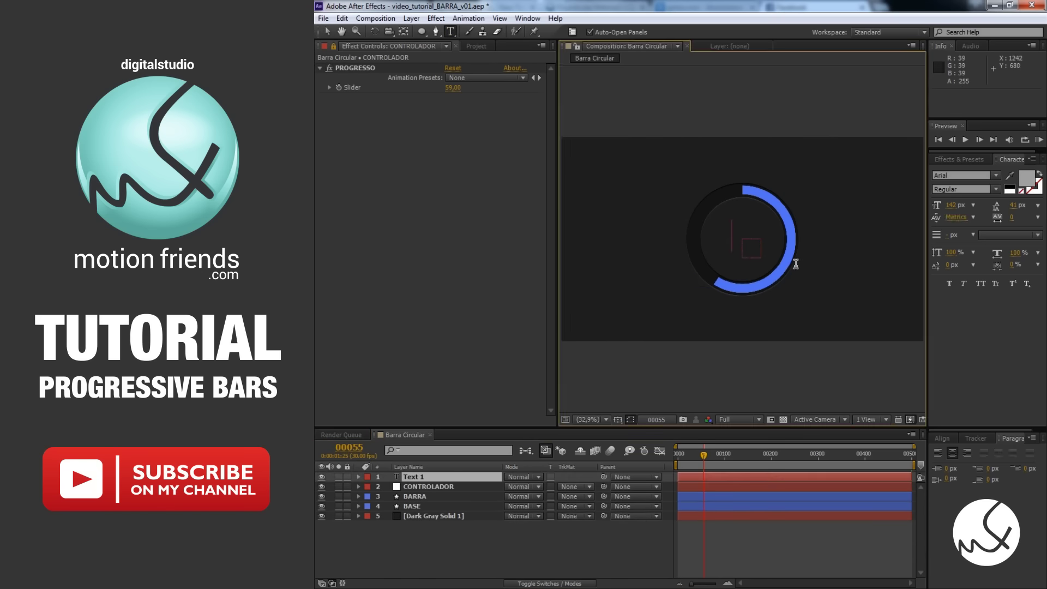
{"action": "type", "text": "100"}
{"action": "left_click", "coordinate": [327, 31]}
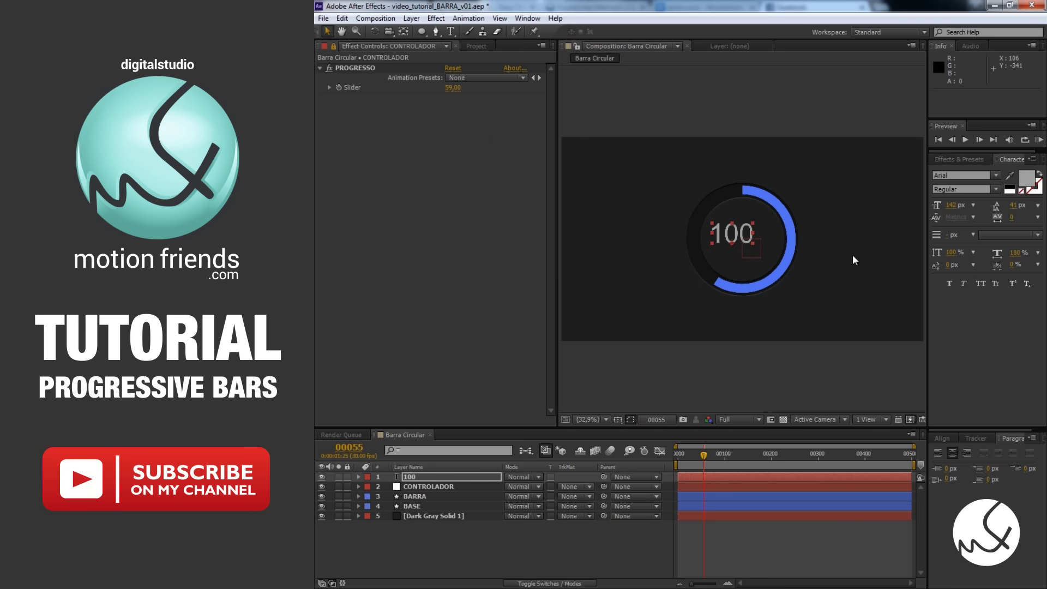
{"action": "left_click", "coordinate": [942, 437]}
{"action": "left_click", "coordinate": [958, 464]}
{"action": "left_click", "coordinate": [1017, 465]}
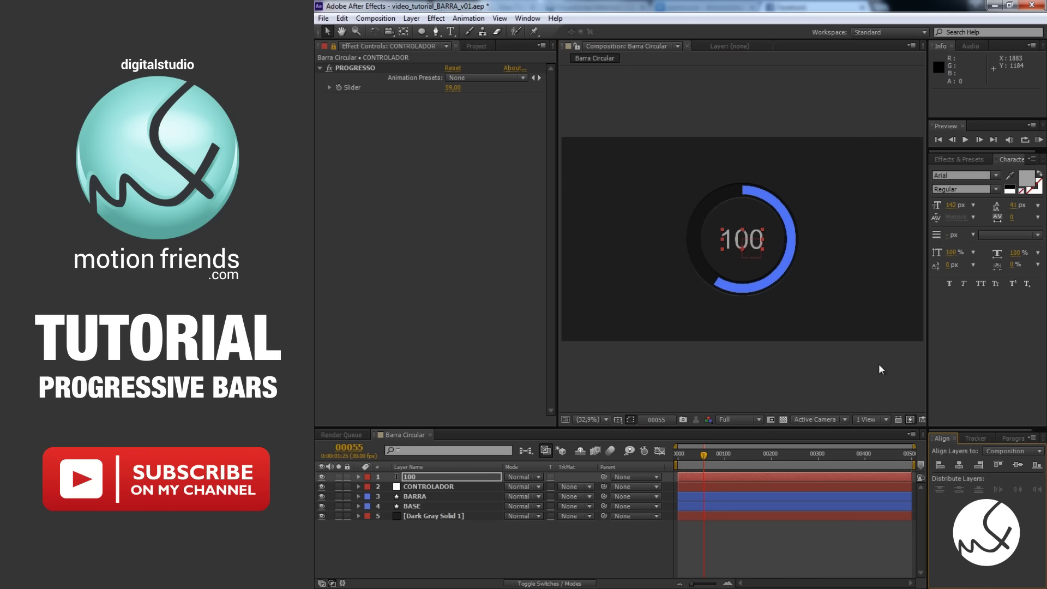
{"action": "scroll", "coordinate": [781, 282], "scroll_direction": "up", "scroll_amount": 1}
{"action": "key", "text": "period"}
{"action": "key", "text": "period"}
{"action": "key", "text": "period"}
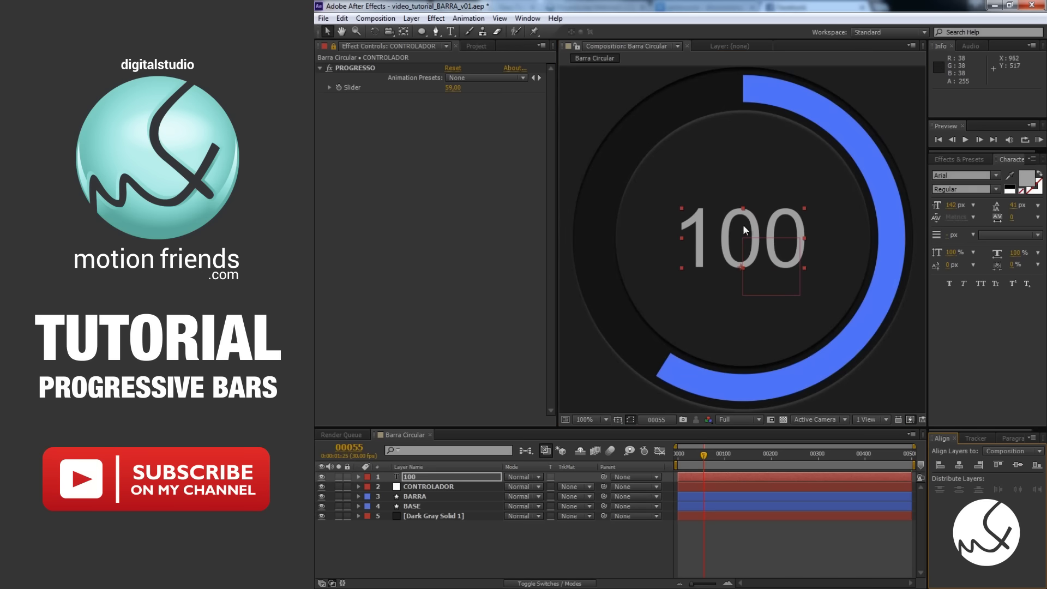
- Add a '%' text layer, scale it to about 71% and place it beside the 100
{"action": "left_click", "coordinate": [450, 31]}
{"action": "left_click", "coordinate": [837, 218]}
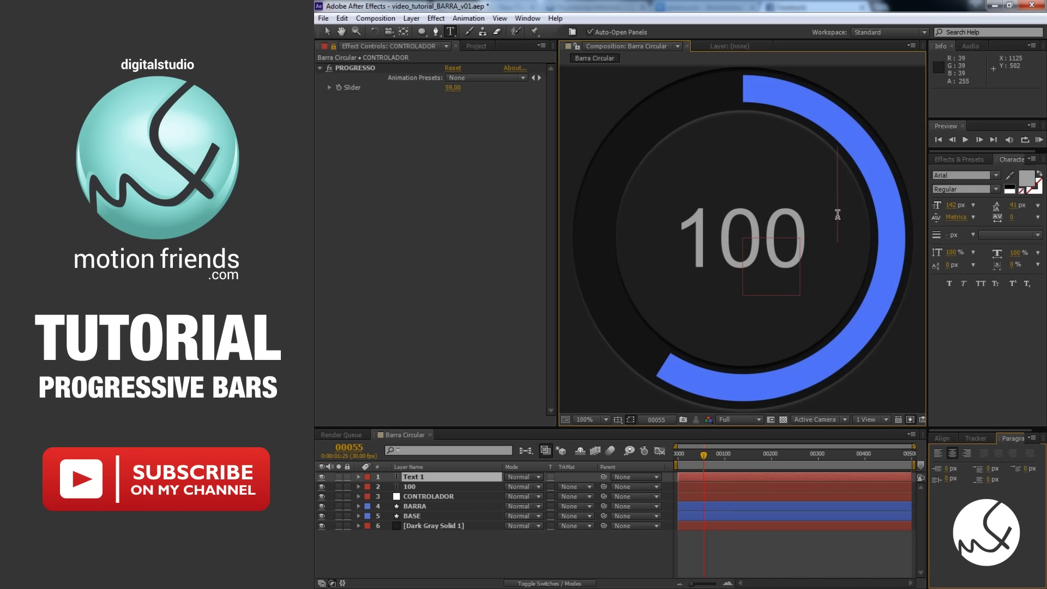
{"action": "type", "text": "%"}
{"action": "left_click", "coordinate": [327, 32]}
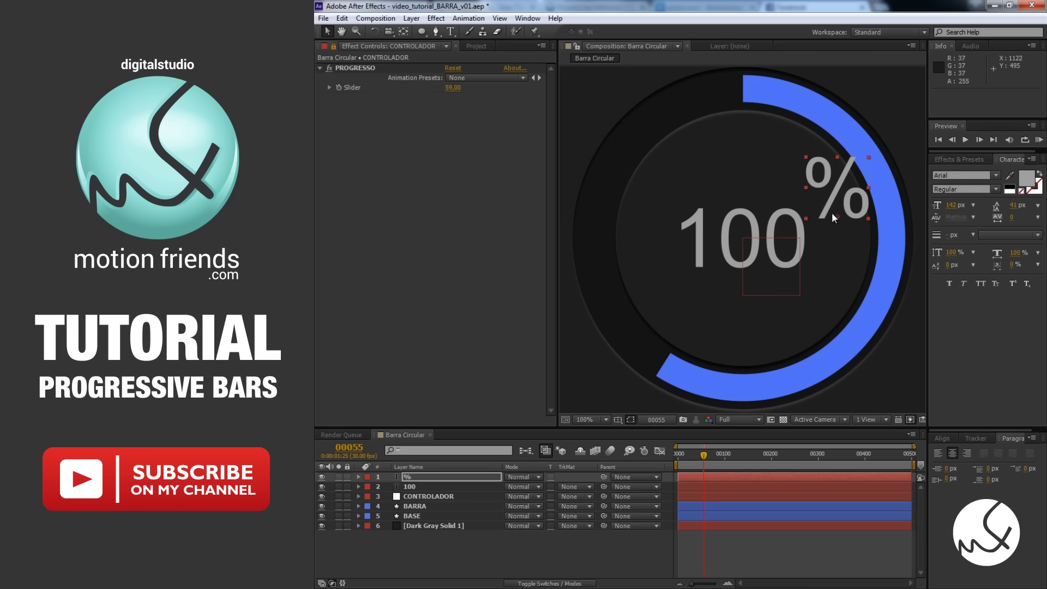
{"action": "left_click_drag", "start_coordinate": [869, 218], "coordinate": [846, 202]}
{"action": "scroll", "coordinate": [842, 224], "scroll_direction": "up", "scroll_amount": 1}
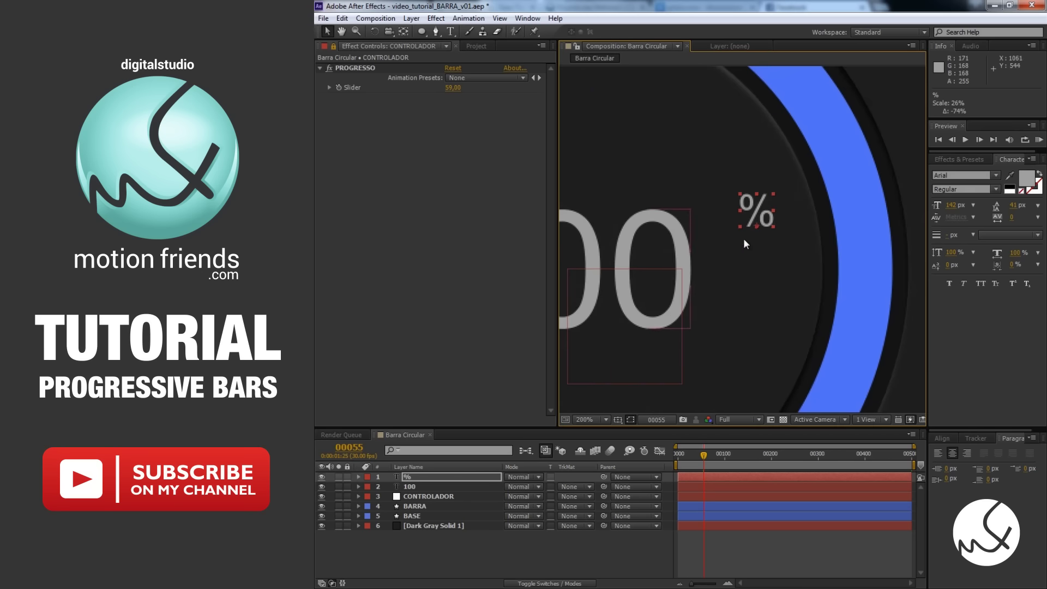
{"action": "left_click_drag", "start_coordinate": [764, 218], "coordinate": [736, 232]}
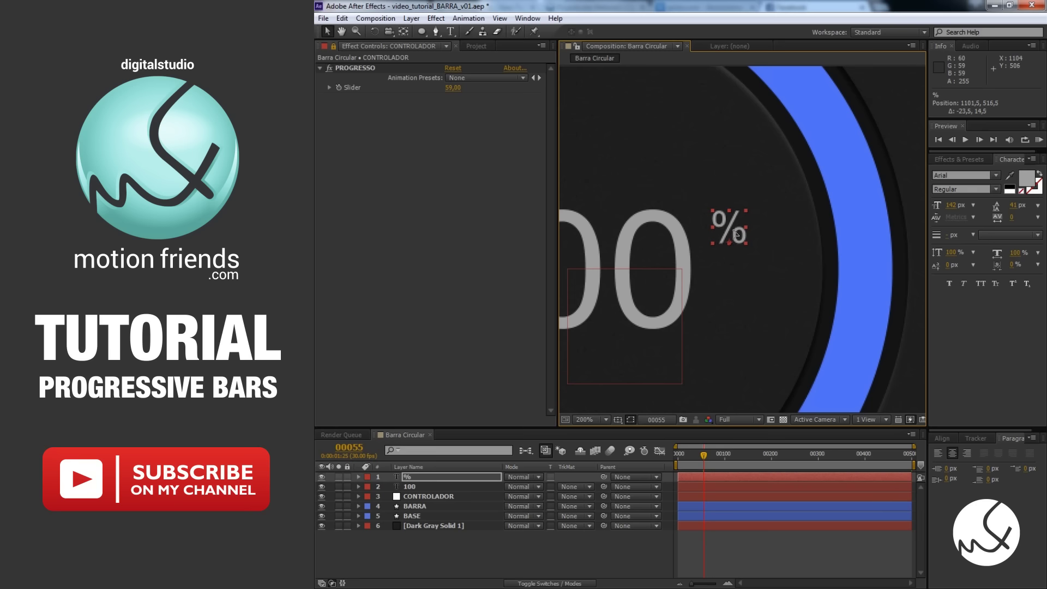
{"action": "scroll", "coordinate": [715, 253], "scroll_direction": "down", "scroll_amount": 1}
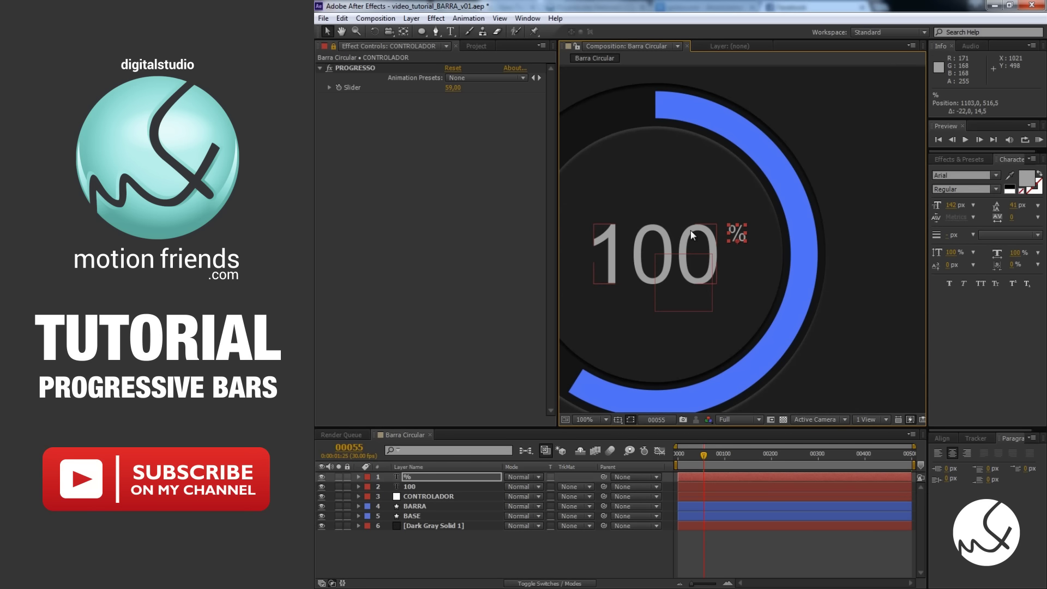
- Shift the 100 and % slightly left together, then reveal the 100 layer's properties
{"action": "left_click", "coordinate": [690, 230], "text": "shift"}
{"action": "left_click_drag", "start_coordinate": [738, 237], "coordinate": [727, 239]}
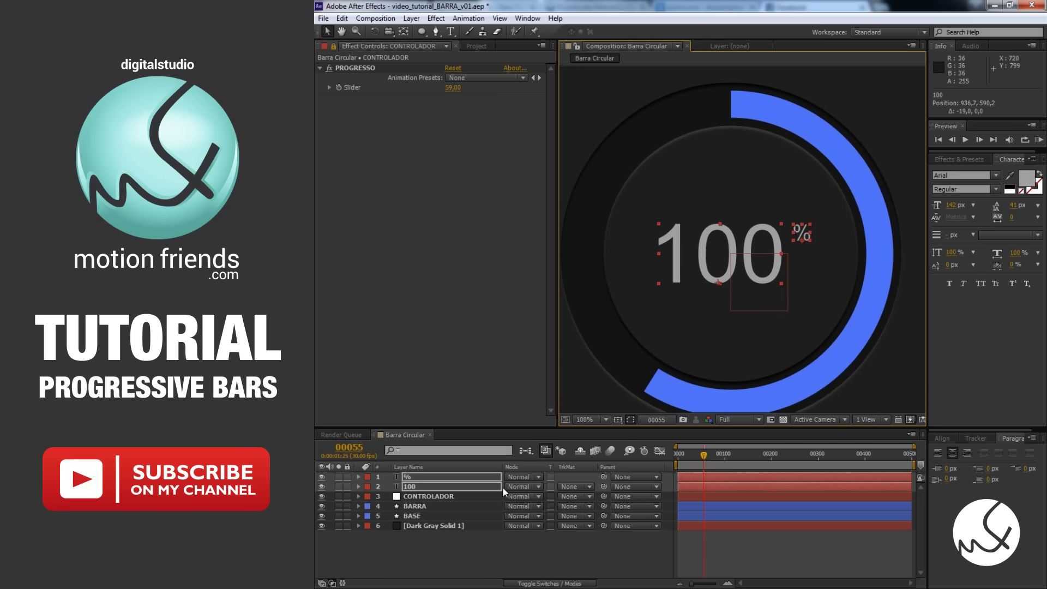
{"action": "left_click", "coordinate": [417, 486]}
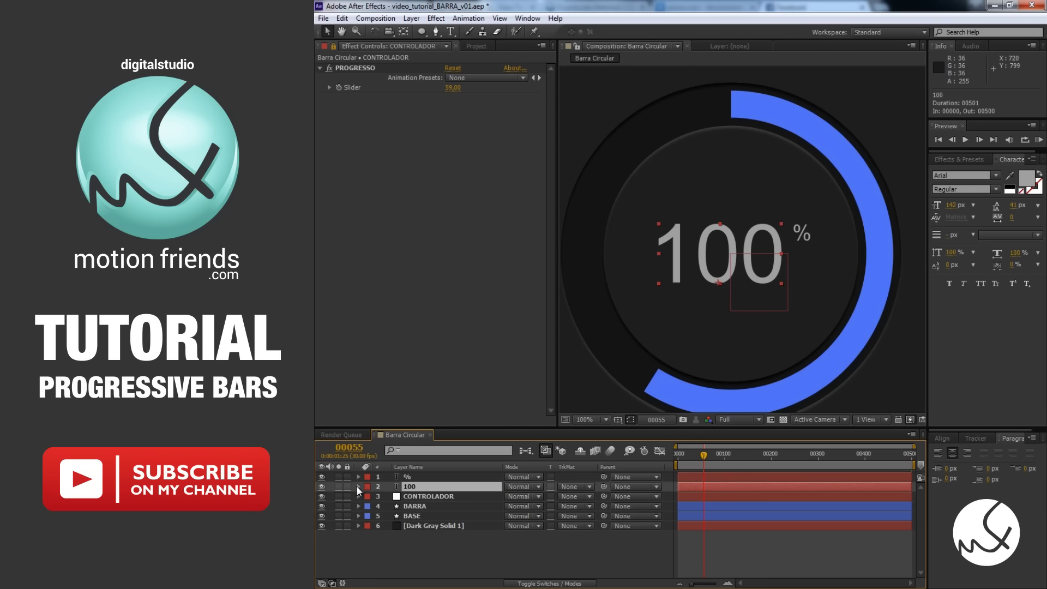
{"action": "left_click", "coordinate": [359, 486]}
- Drive the 100 layer's Source Text with Math.round of the PROGRESSO Slider, testing it at 71
{"action": "left_click", "coordinate": [368, 495]}
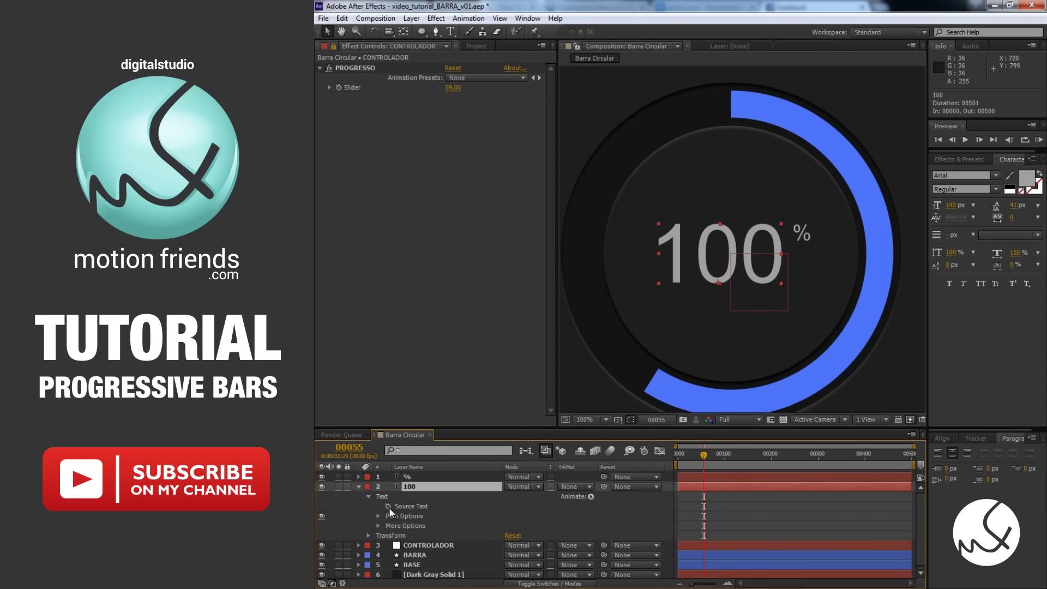
{"action": "left_click", "coordinate": [388, 506], "text": "alt"}
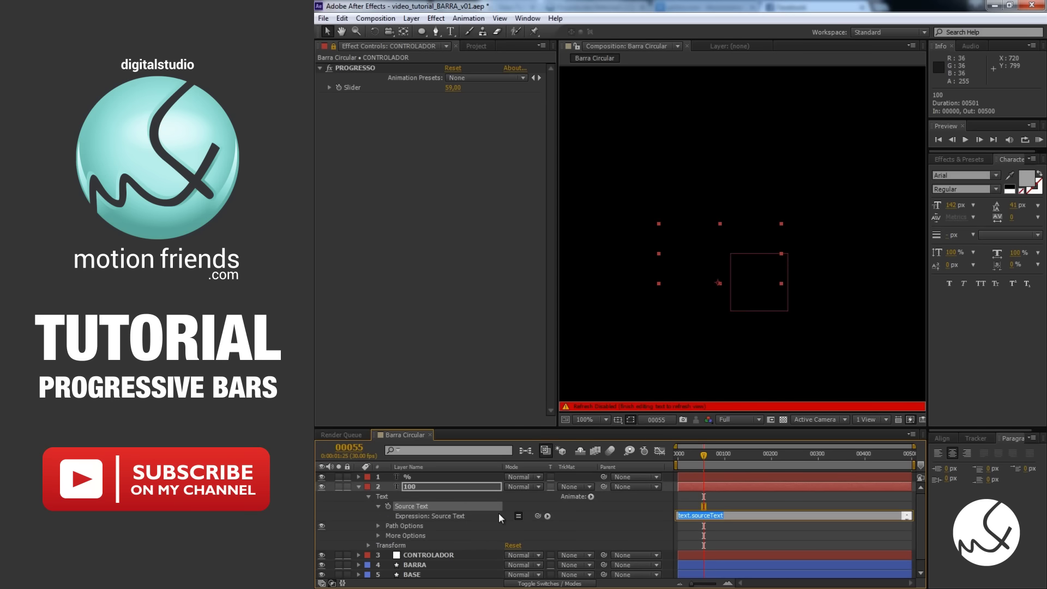
{"action": "type", "text": "Math.round"}
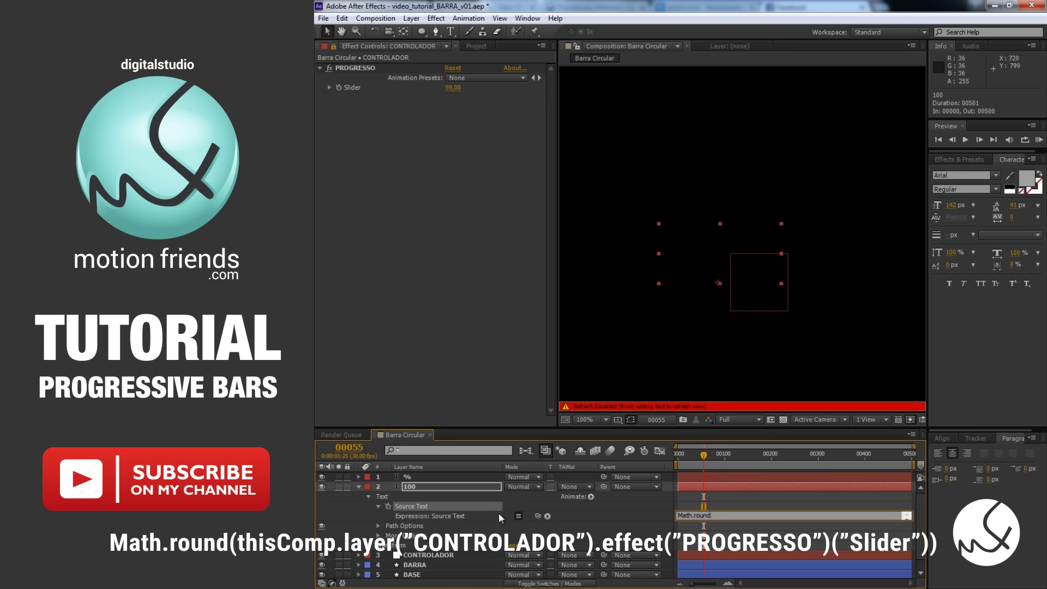
{"action": "type", "text": "("}
{"action": "left_click_drag", "start_coordinate": [537, 515], "coordinate": [377, 87]}
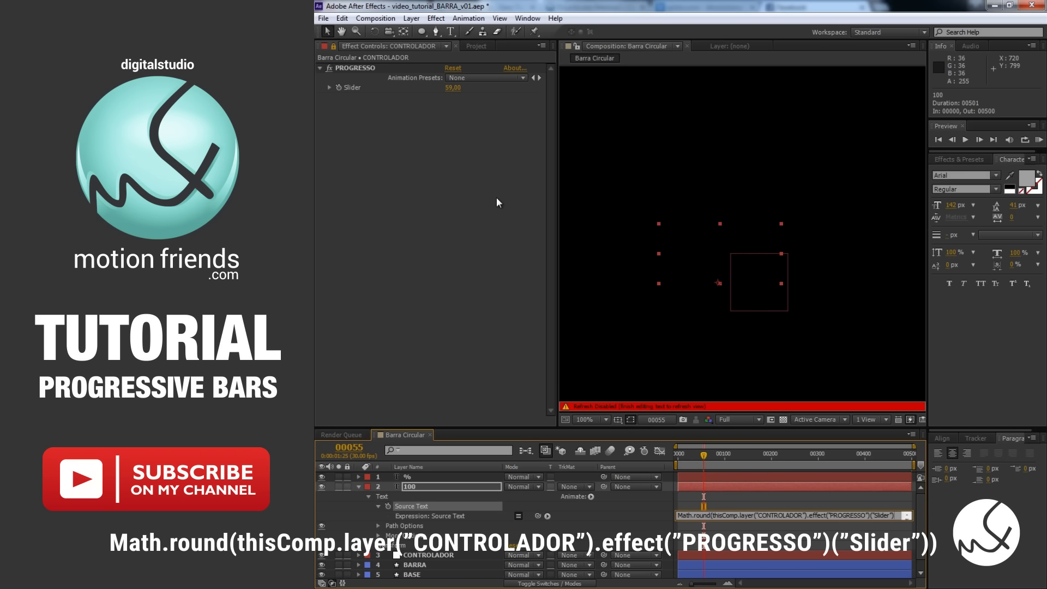
{"action": "left_click_drag", "start_coordinate": [734, 455], "coordinate": [743, 455]}
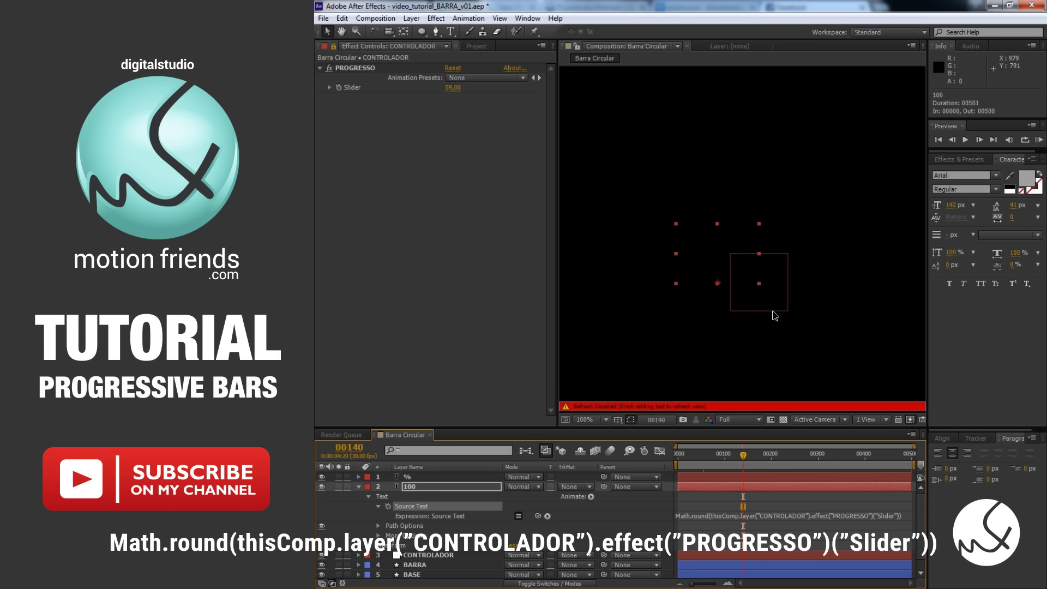
{"action": "scroll", "coordinate": [772, 294], "scroll_direction": "down", "scroll_amount": 2}
{"action": "left_click_drag", "start_coordinate": [452, 88], "coordinate": [485, 103]}
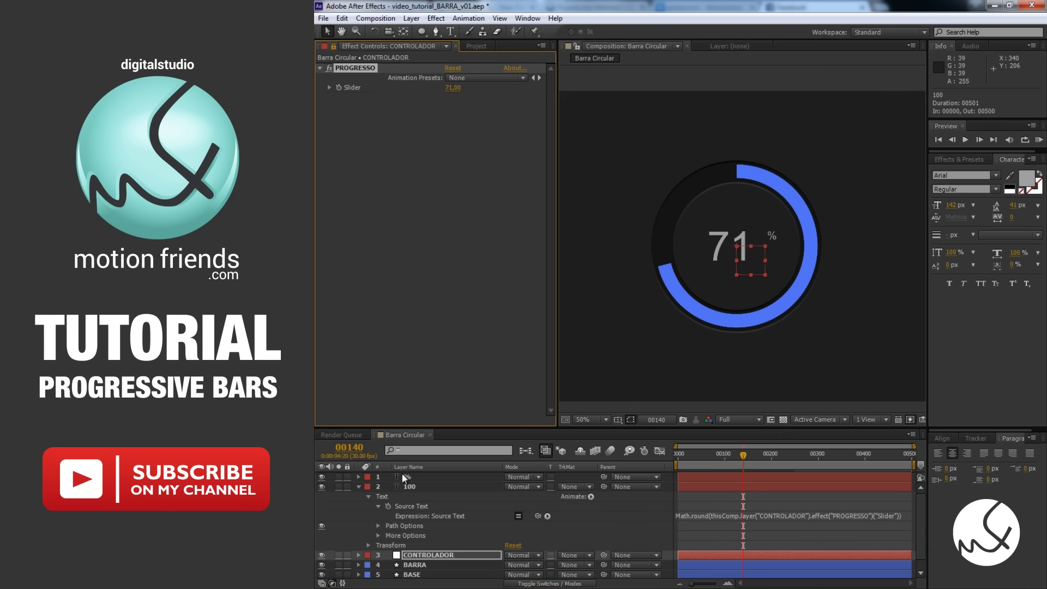
- Duplicate the BARRA layer and name the copy LARGE GLOW
{"action": "left_click", "coordinate": [358, 487]}
{"action": "left_click", "coordinate": [433, 506]}
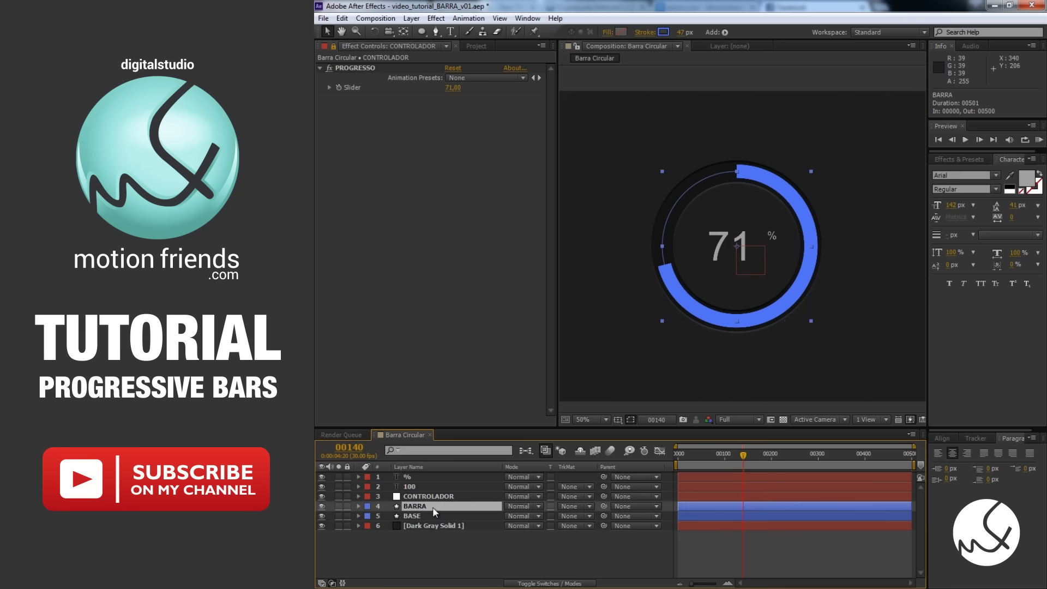
{"action": "key", "text": "ctrl+d"}
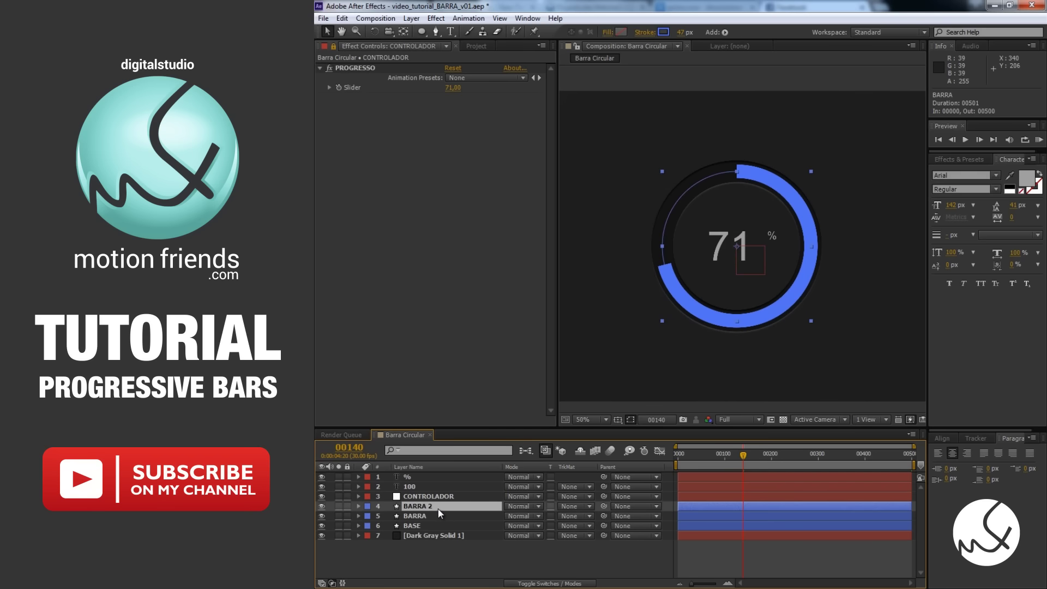
{"action": "right_click", "coordinate": [438, 508]}
{"action": "key", "text": "Escape"}
{"action": "key", "text": "Return"}
{"action": "type", "text": "LARGE GLOW"}
{"action": "key", "text": "Return"}
- Set LARGE GLOW to Add blending and give it a Fast Blur with Blurriness 85
{"action": "left_click", "coordinate": [522, 506]}
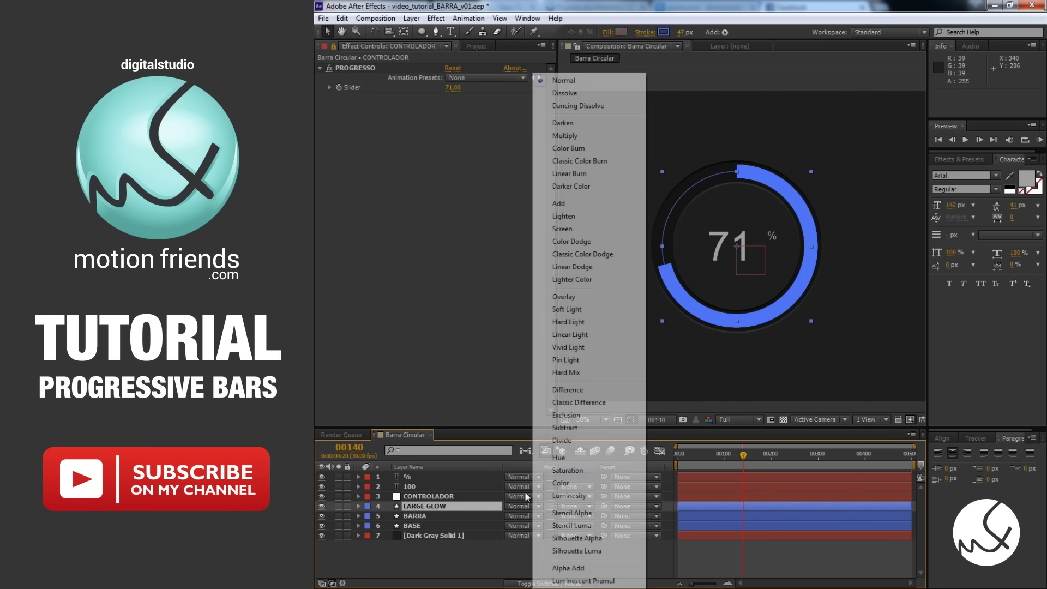
{"action": "left_click", "coordinate": [583, 205]}
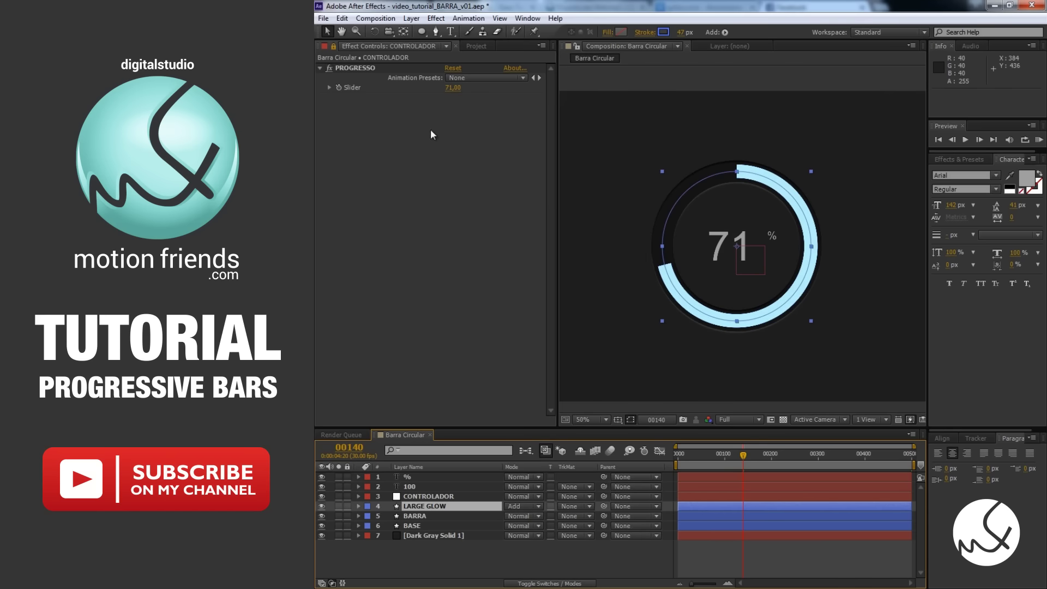
{"action": "left_click", "coordinate": [333, 47]}
{"action": "left_click", "coordinate": [422, 506]}
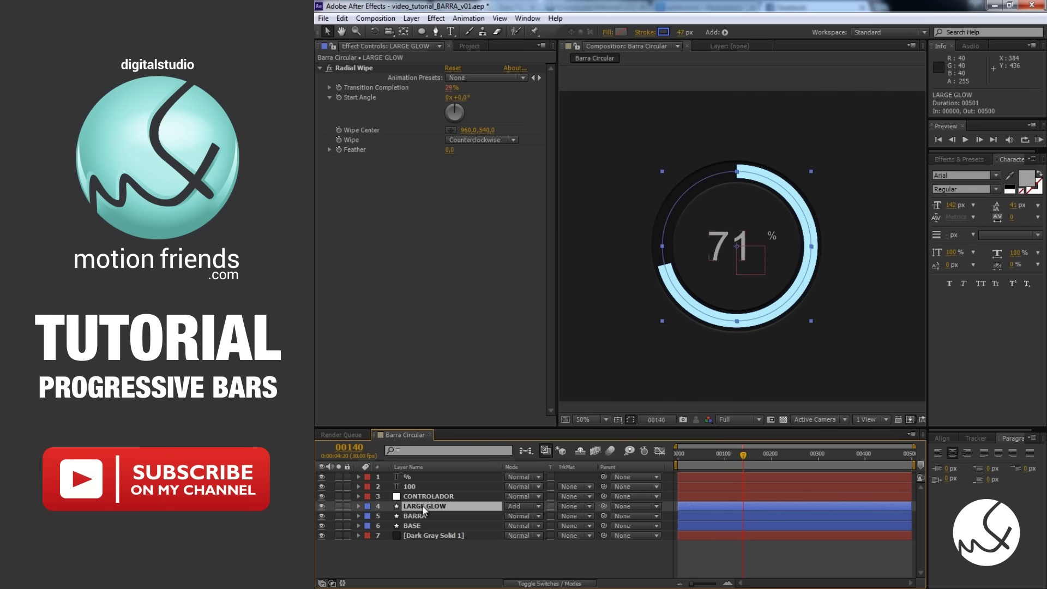
{"action": "right_click", "coordinate": [403, 282]}
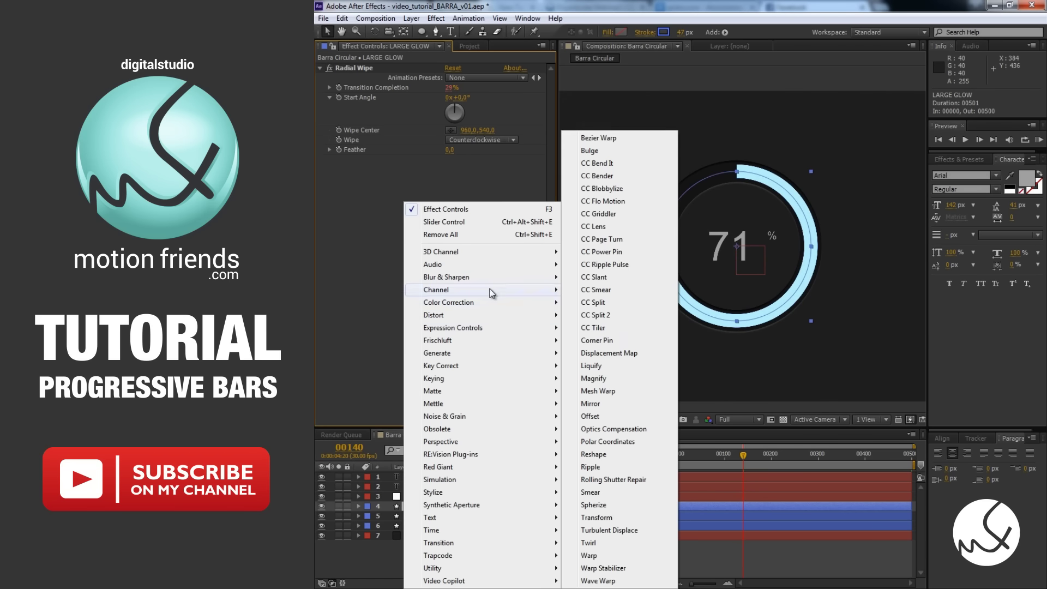
{"action": "mouse_move", "coordinate": [491, 277]}
{"action": "left_click", "coordinate": [594, 404]}
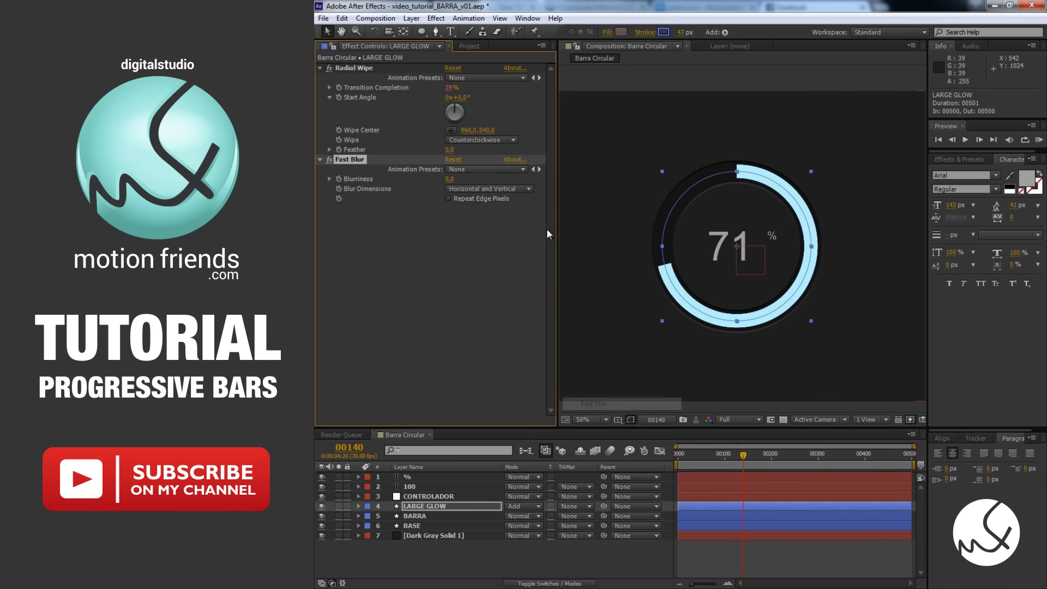
{"action": "left_click", "coordinate": [449, 179]}
{"action": "type", "text": "5"}
{"action": "key", "text": "Return"}
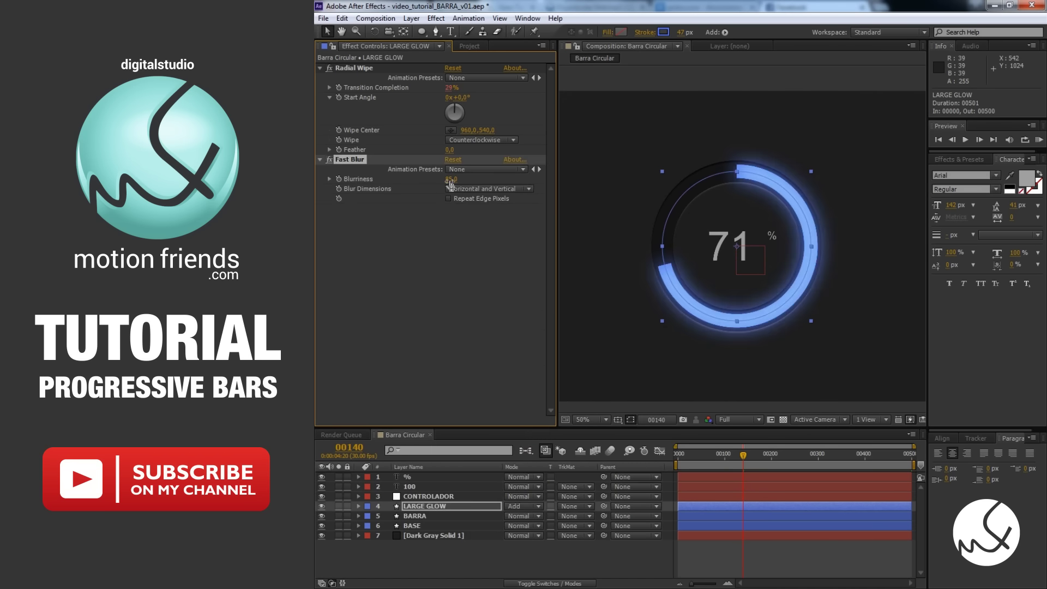
- Duplicate LARGE GLOW as THIN GLOW with a Blurriness of 13
{"action": "key", "text": "ctrl+d"}
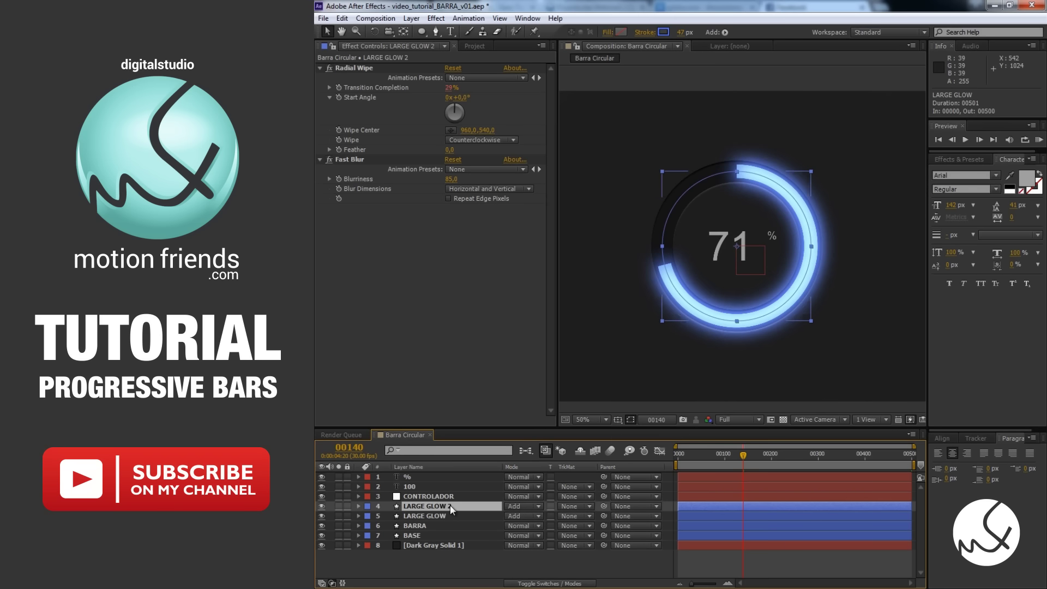
{"action": "right_click", "coordinate": [450, 505]}
{"action": "left_click", "coordinate": [480, 496]}
{"action": "type", "text": "THIN GLOW"}
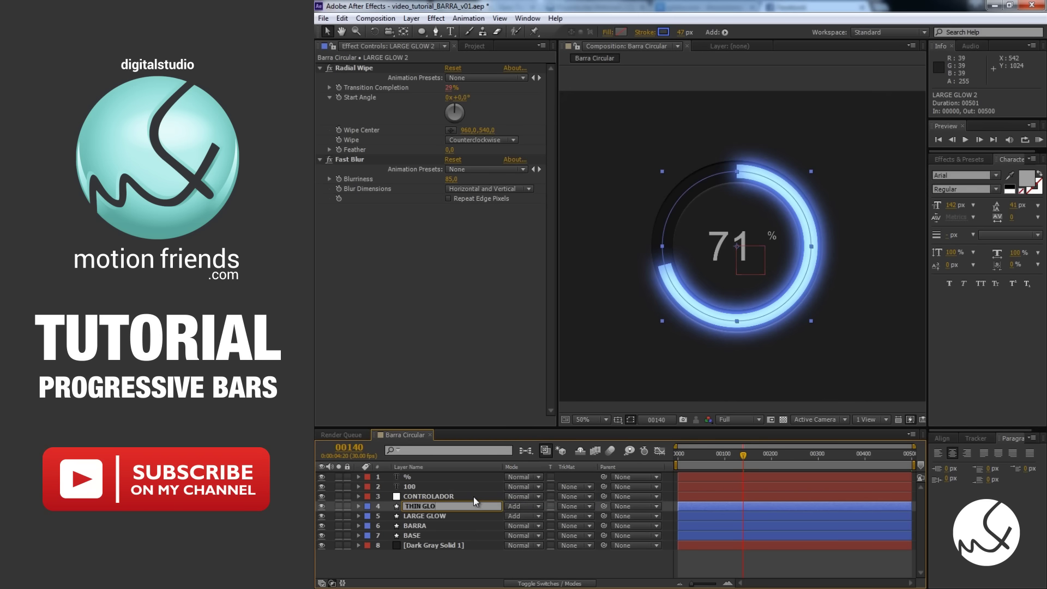
{"action": "key", "text": "Return"}
{"action": "key", "text": "Return"}
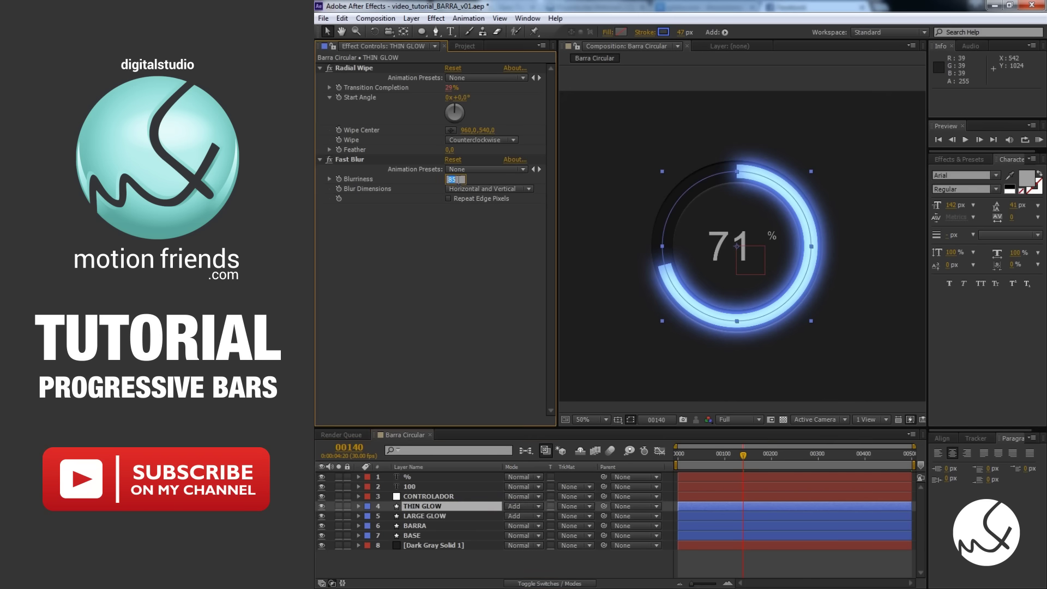
{"action": "left_click", "coordinate": [451, 179]}
{"action": "type", "text": "13"}
{"action": "key", "text": "Return"}
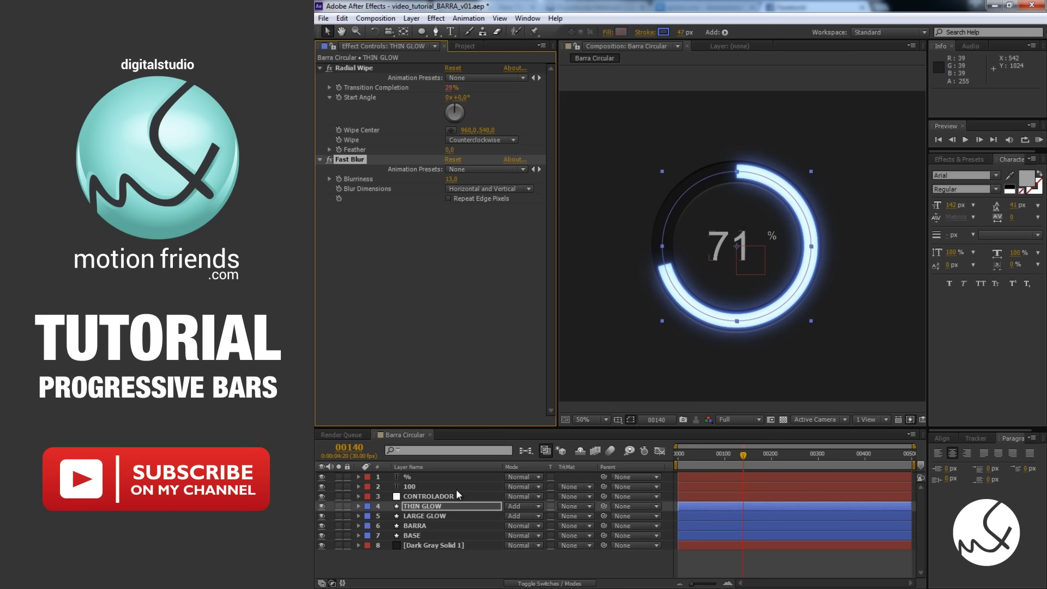
{"action": "left_click", "coordinate": [456, 495]}
- Add a clamp(value,0,100) expression to the PROGRESSO slider
{"action": "mouse_move", "coordinate": [452, 88]}
{"action": "left_mouse_down"}
{"action": "mouse_move", "coordinate": [437, 92]}
{"action": "mouse_move", "coordinate": [483, 102]}
{"action": "left_mouse_up"}
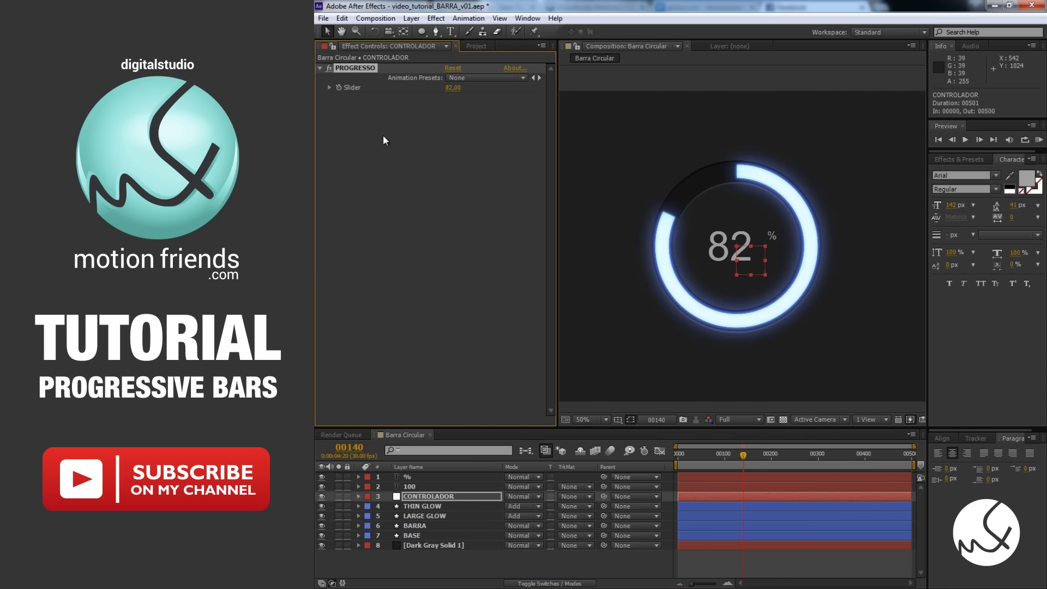
{"action": "left_click", "coordinate": [339, 87], "text": "alt"}
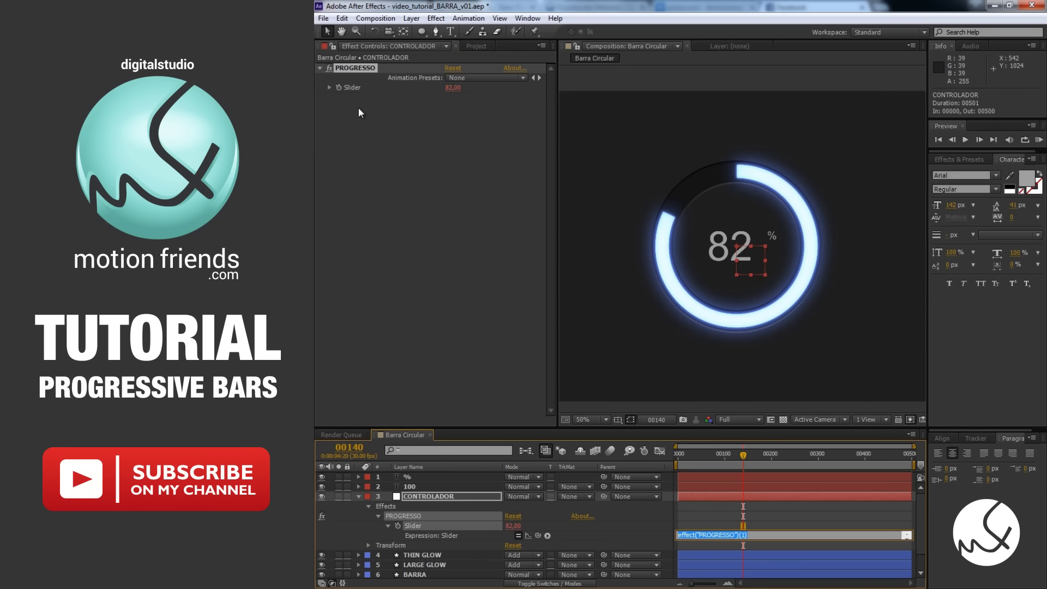
{"action": "type", "text": "clamp(value,0,100"}
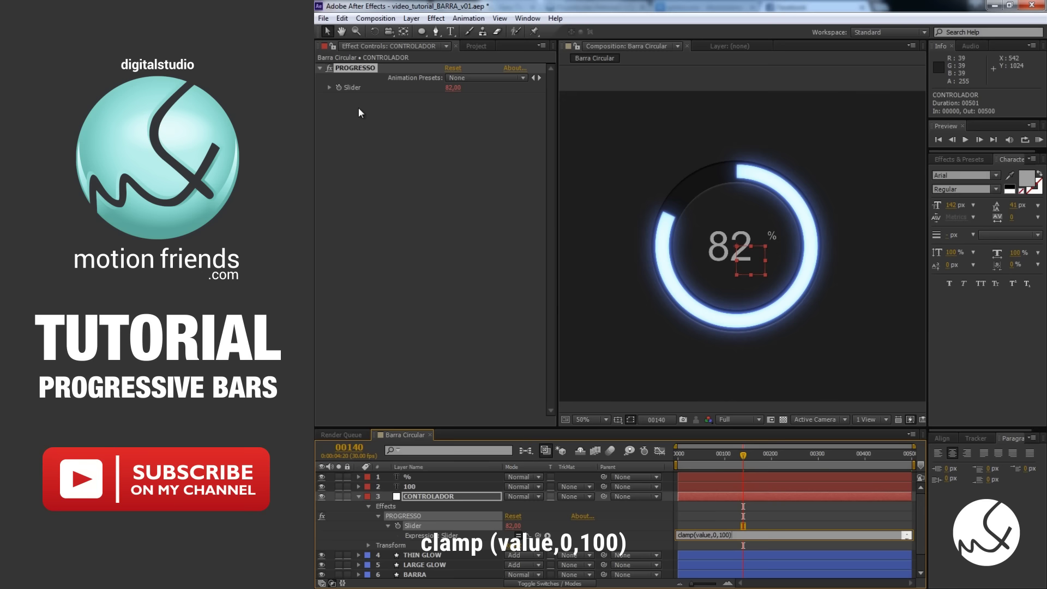
{"action": "left_click", "coordinate": [767, 464]}
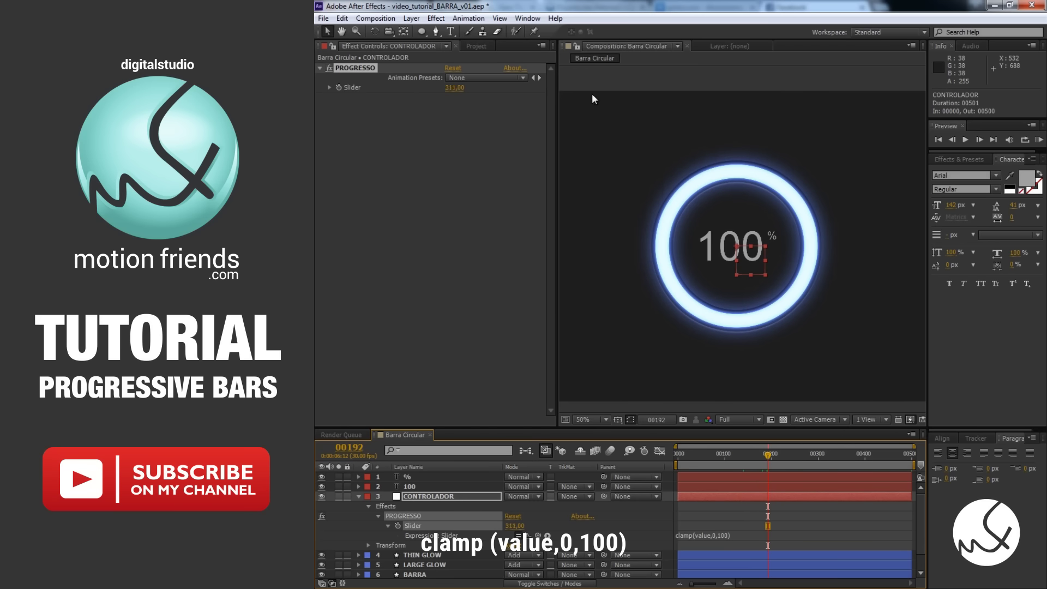
- Test the slider limits by pushing past both ends, entering 0, then raising it to about 67
{"action": "left_click", "coordinate": [504, 97]}
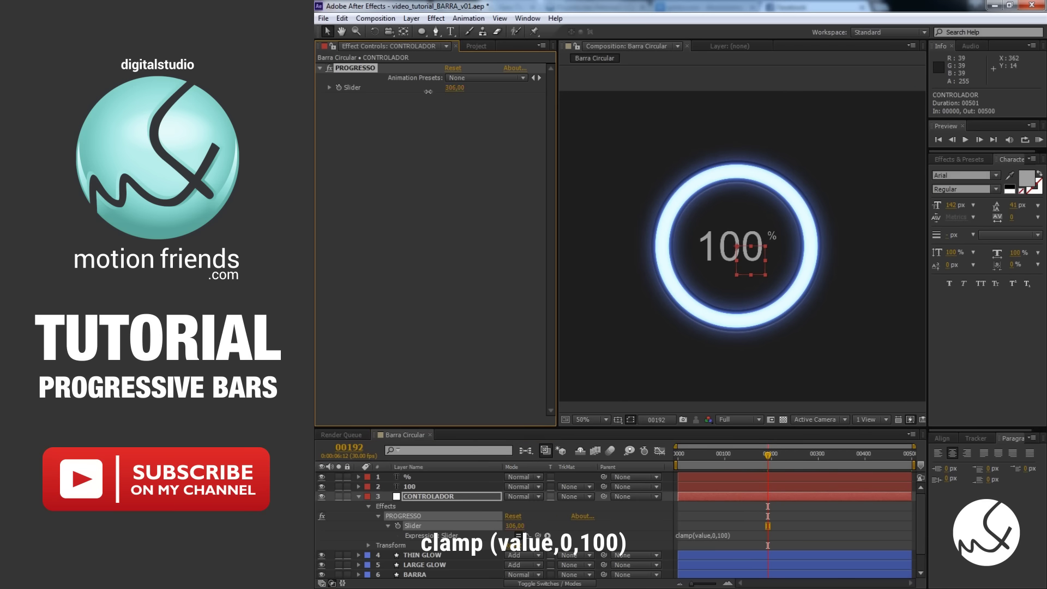
{"action": "left_click_drag", "start_coordinate": [428, 91], "coordinate": [376, 91]}
{"action": "left_click", "coordinate": [452, 88]}
{"action": "type", "text": "0"}
{"action": "key", "text": "Return"}
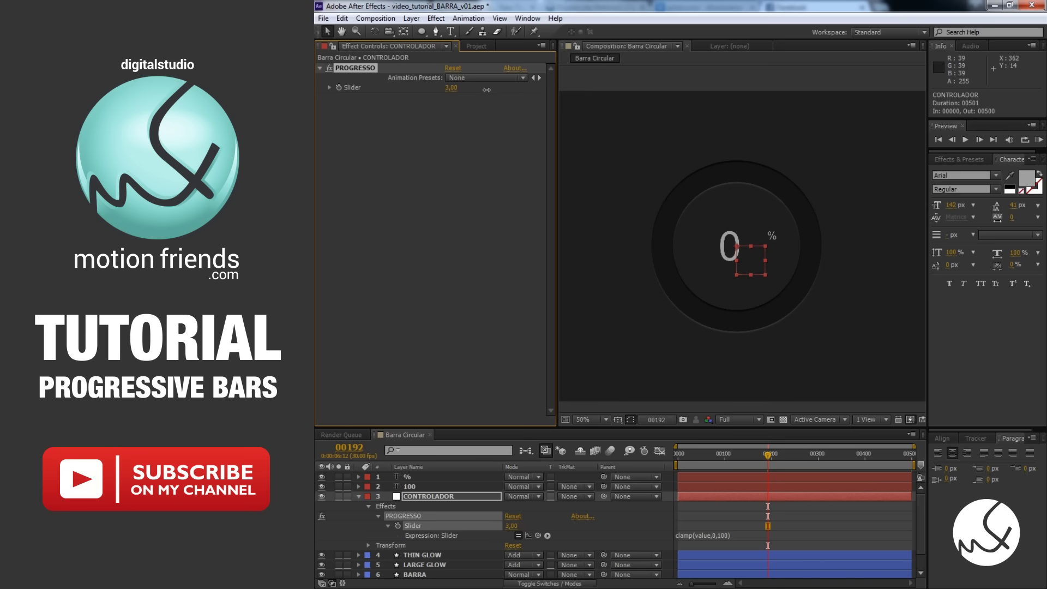
{"action": "left_click_drag", "start_coordinate": [454, 93], "coordinate": [462, 95]}
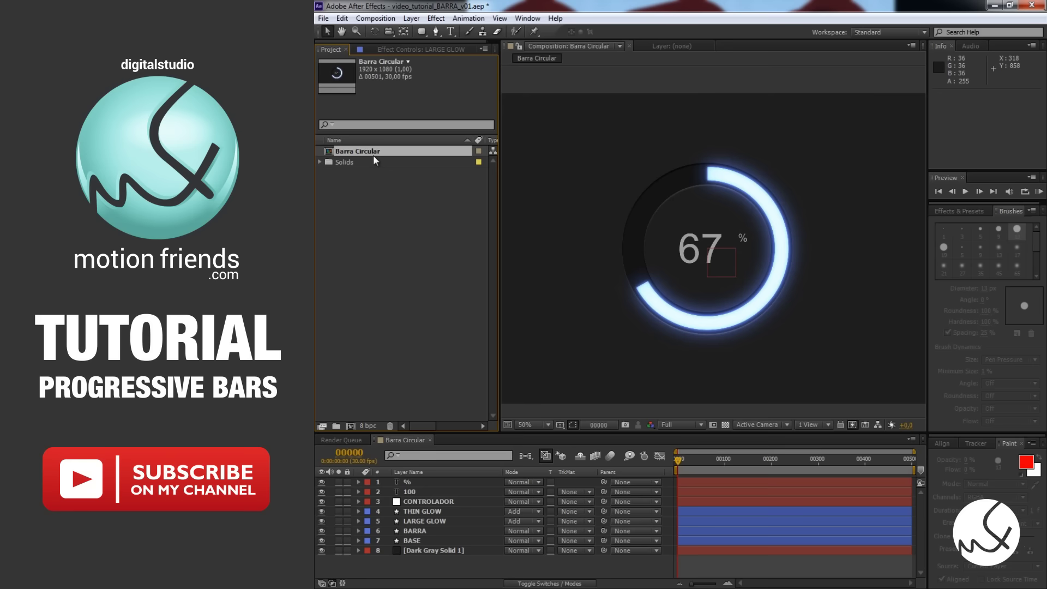
- Rename the Barra Circular 2 composition to Barra Linear
{"action": "left_click", "coordinate": [375, 162]}
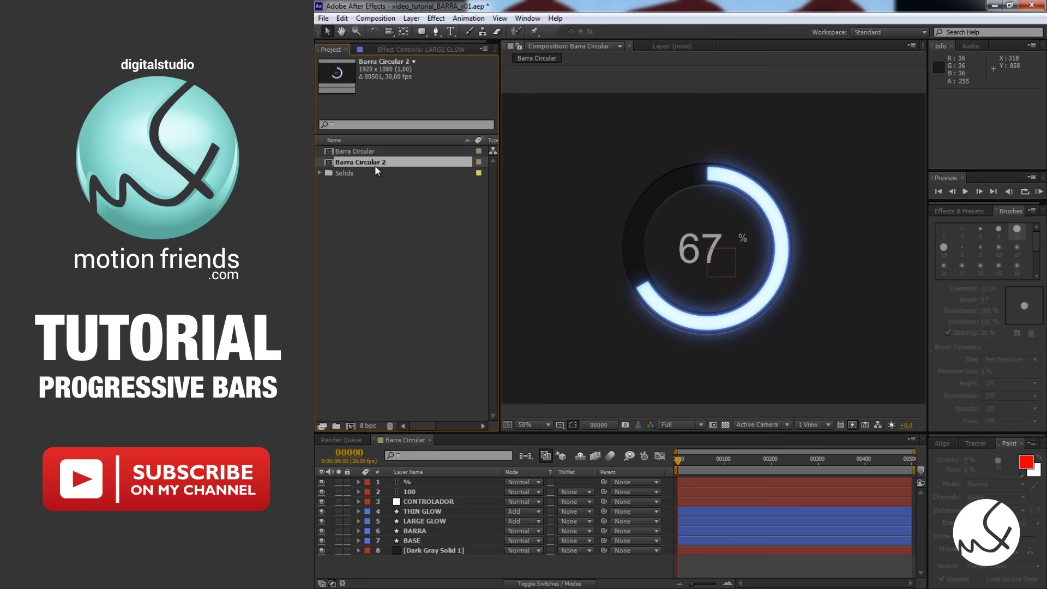
{"action": "right_click", "coordinate": [374, 164]}
{"action": "left_click", "coordinate": [436, 379]}
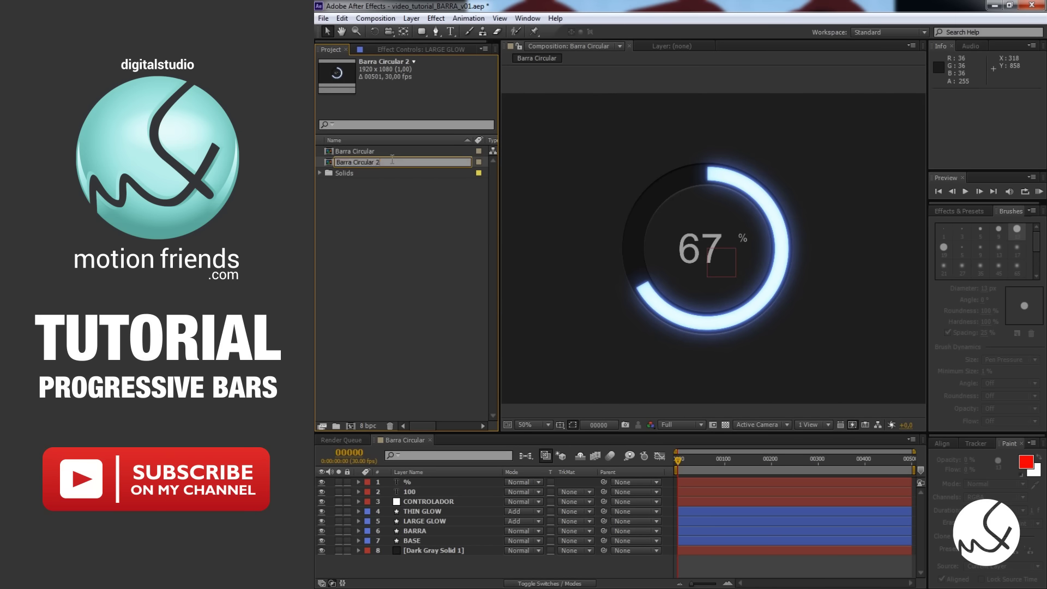
{"action": "left_click_drag", "start_coordinate": [380, 162], "coordinate": [353, 153]}
{"action": "type", "text": "near"}
{"action": "key", "text": "Return"}
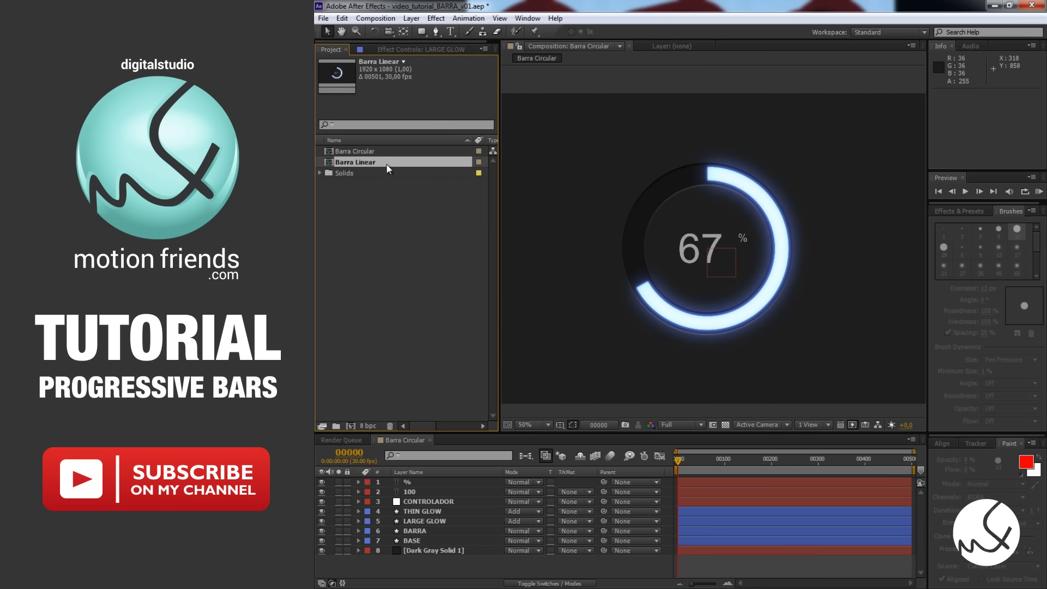
- Open Barra Linear and delete the copied circular bar layers
{"action": "double_click", "coordinate": [386, 162]}
{"action": "left_click", "coordinate": [435, 540]}
{"action": "left_click", "coordinate": [437, 482], "text": "shift"}
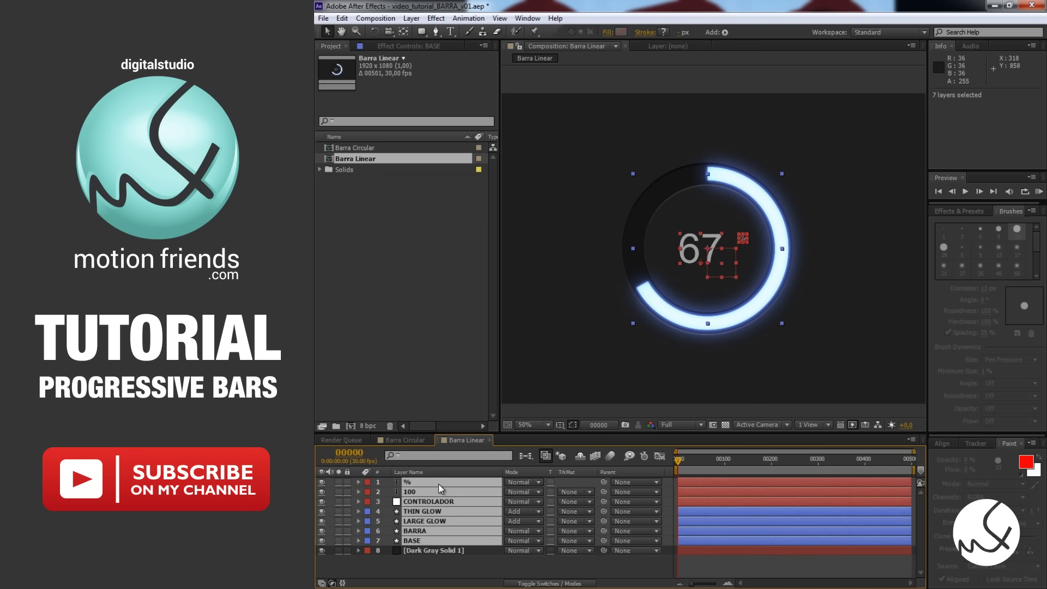
{"action": "key", "text": "Delete"}
{"action": "scroll", "coordinate": [751, 330], "scroll_direction": "down", "scroll_amount": 1}
{"action": "scroll", "coordinate": [721, 340], "scroll_direction": "up", "scroll_amount": 1}
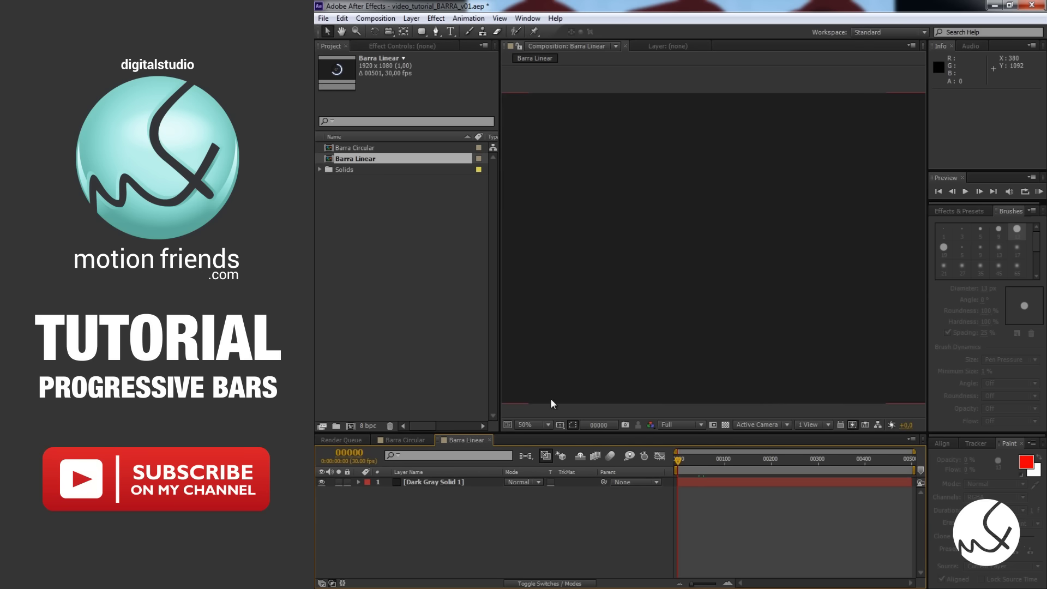
- Create a full-frame rectangle shape layer named BASE
{"action": "left_click", "coordinate": [422, 31]}
{"action": "double_click", "coordinate": [422, 31]}
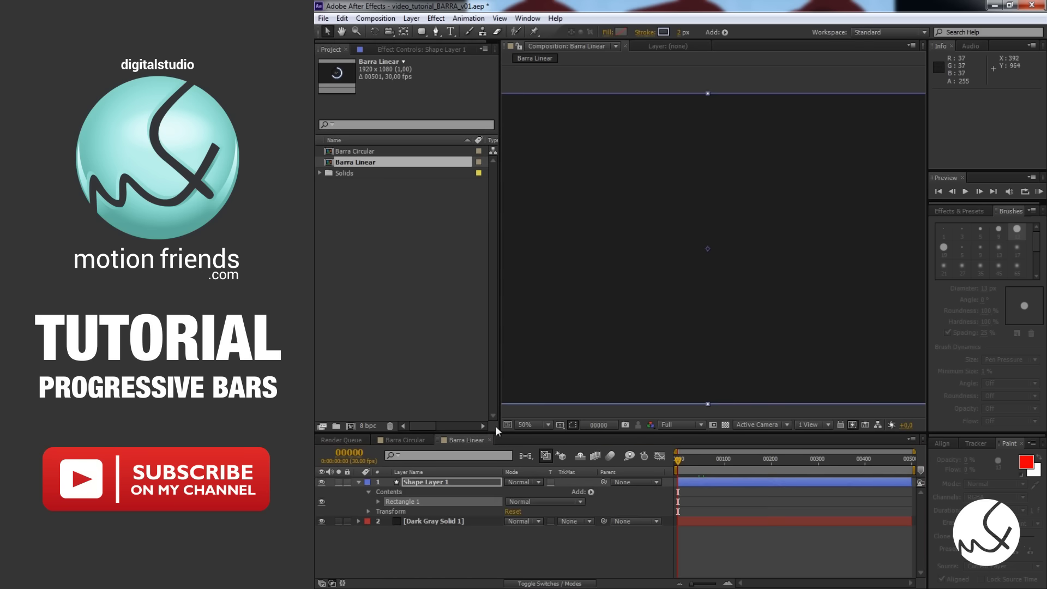
{"action": "right_click", "coordinate": [420, 481]}
{"action": "left_click", "coordinate": [461, 477]}
{"action": "type", "text": "BASE"}
{"action": "key", "text": "Return"}
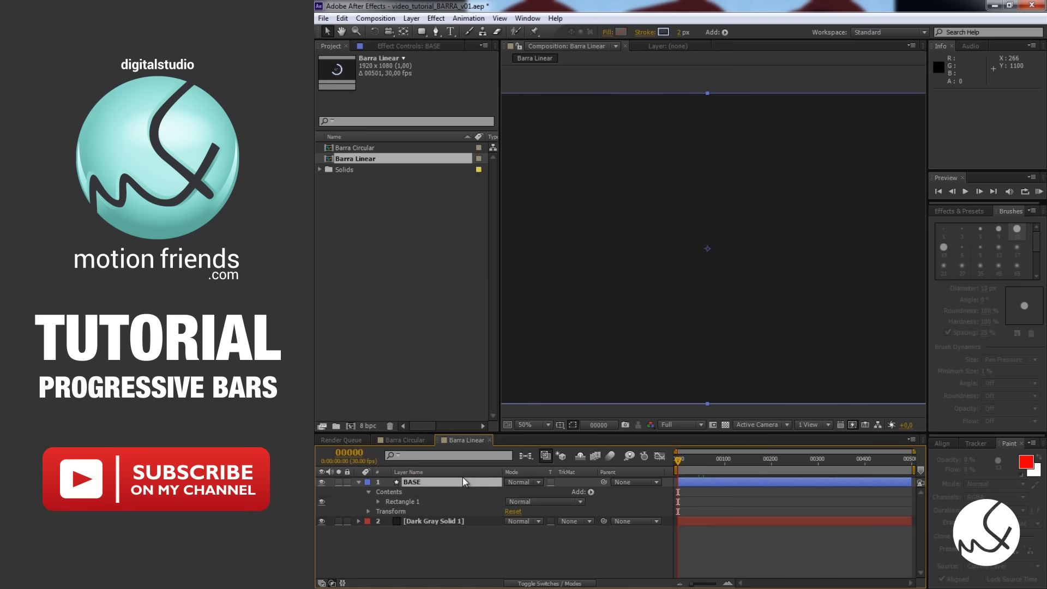
- Set the BASE rectangle's height to 100
{"action": "left_click", "coordinate": [378, 501]}
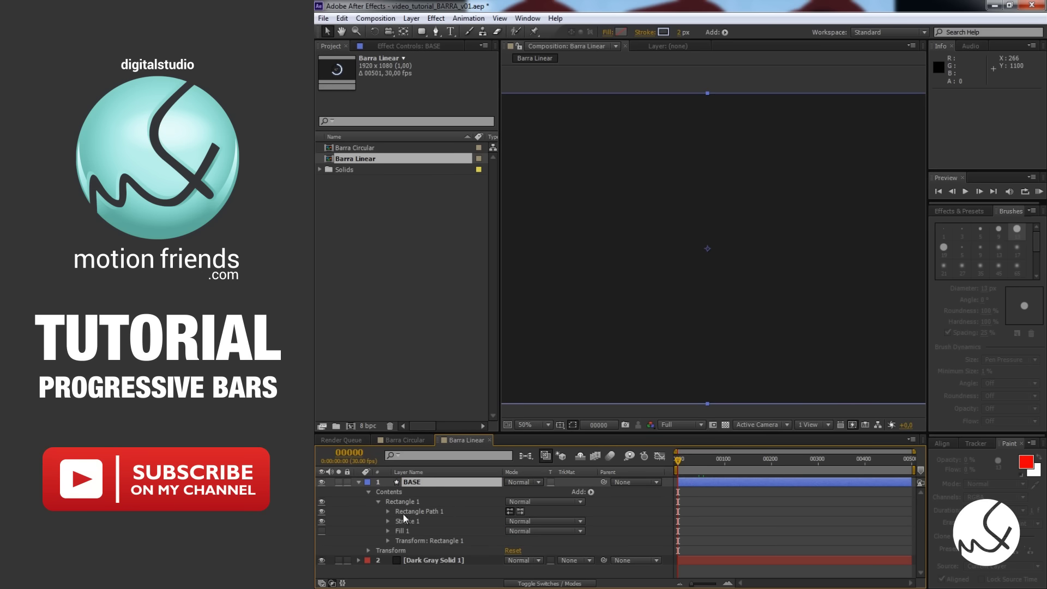
{"action": "left_click", "coordinate": [388, 511]}
{"action": "left_click", "coordinate": [525, 520]}
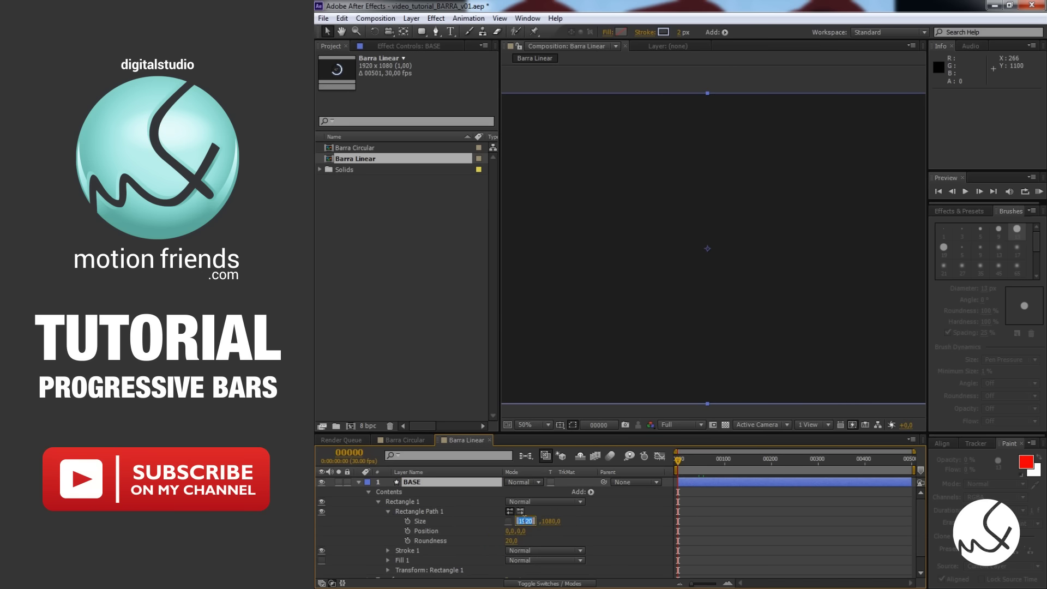
{"action": "key", "text": "Tab"}
{"action": "type", "text": "1"}
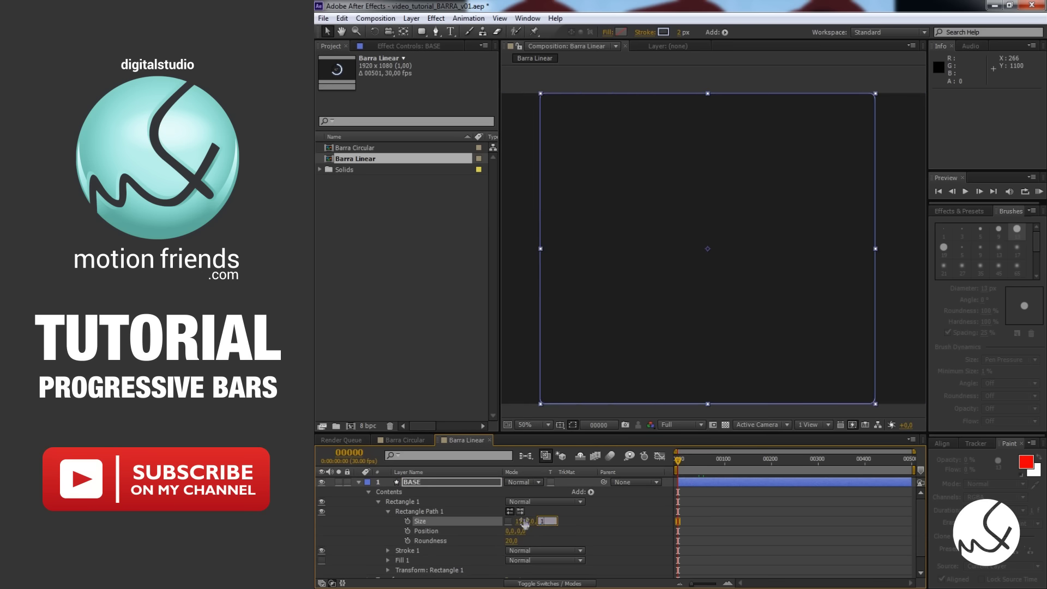
{"action": "key", "text": "Return"}
{"action": "left_click", "coordinate": [388, 511]}
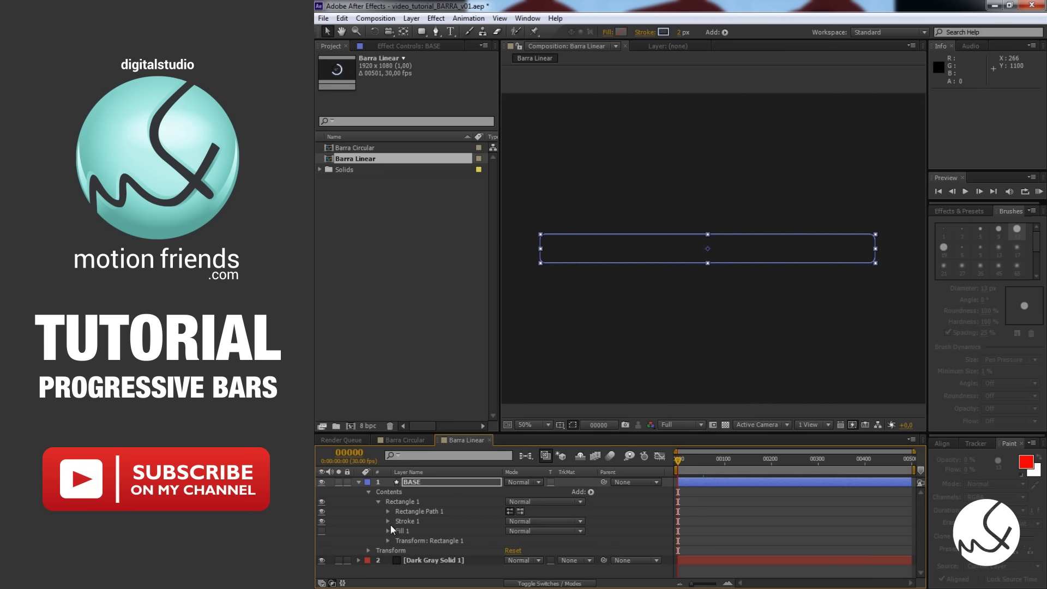
- Remove the BASE rectangle's stroke and fill it with dark grey 1A1A1A
{"action": "left_click", "coordinate": [322, 531]}
{"action": "left_click", "coordinate": [322, 520]}
{"action": "left_click", "coordinate": [390, 529]}
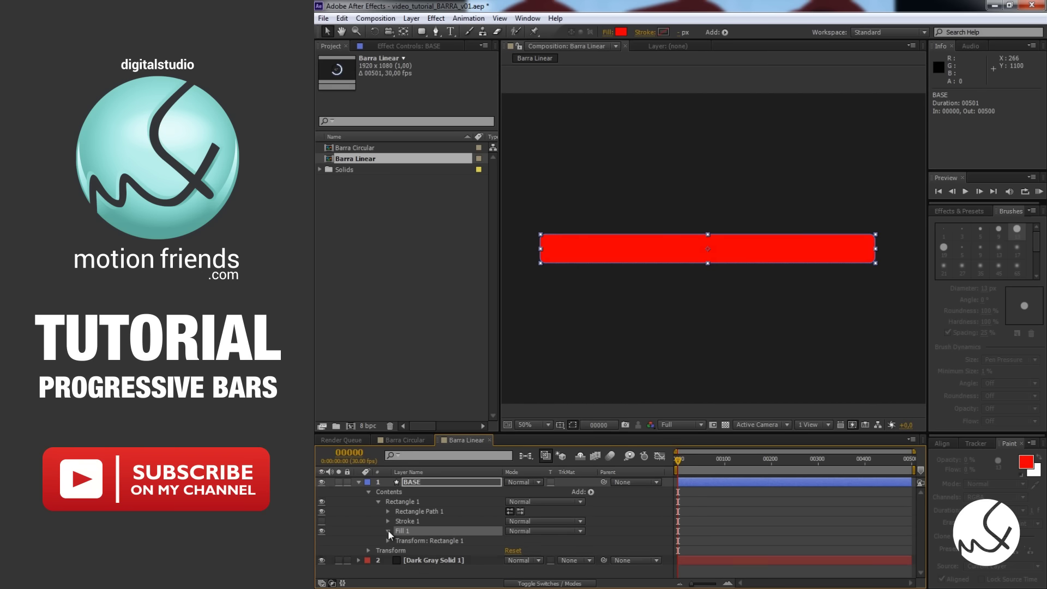
{"action": "left_click", "coordinate": [388, 530]}
{"action": "left_click", "coordinate": [511, 560]}
{"action": "left_click", "coordinate": [704, 409]}
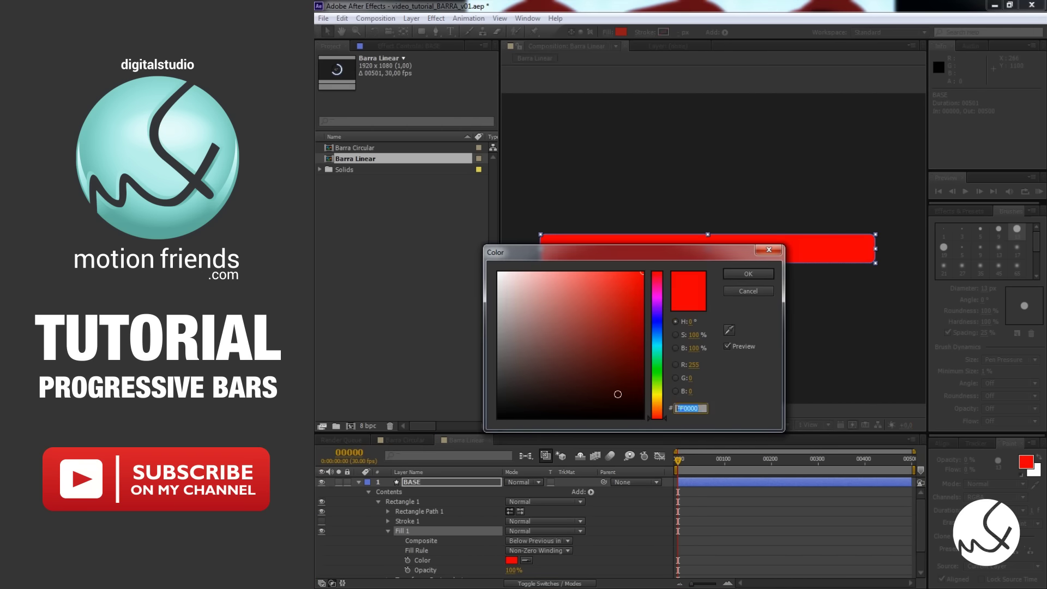
{"action": "type", "text": "1A1A1A"}
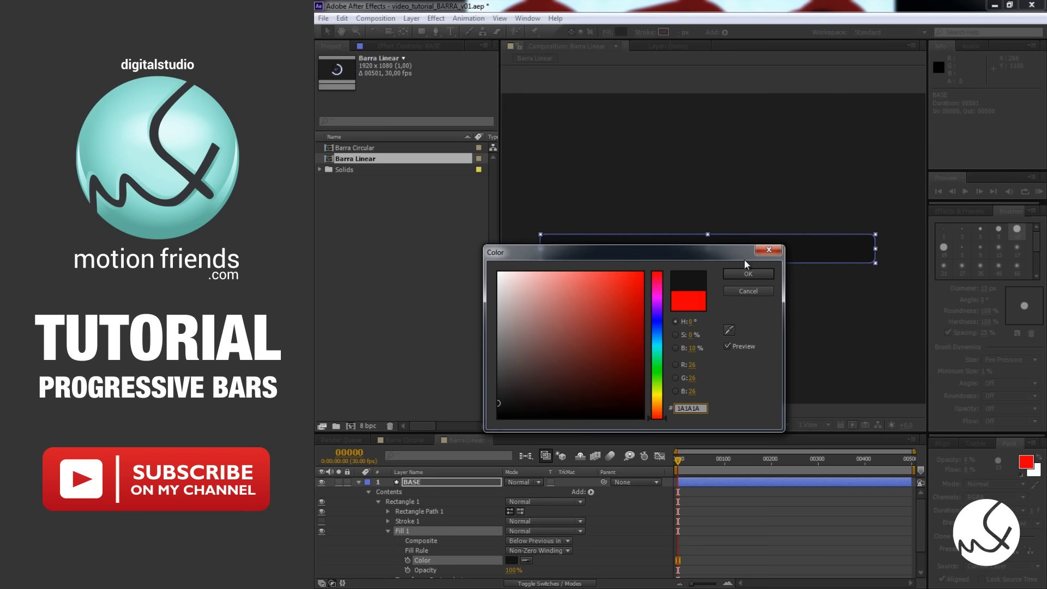
{"action": "left_click", "coordinate": [747, 273]}
{"action": "left_click", "coordinate": [359, 482]}
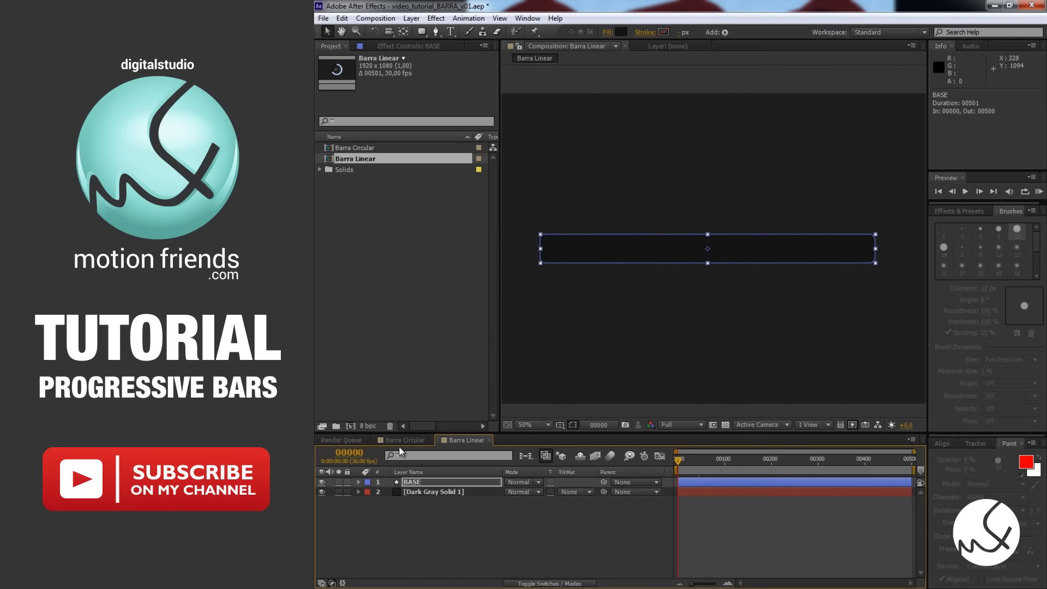
- Copy the circular BASE's Drop Shadow and paste it onto the Barra Linear BASE layer
{"action": "left_click", "coordinate": [404, 439]}
{"action": "left_click", "coordinate": [423, 541]}
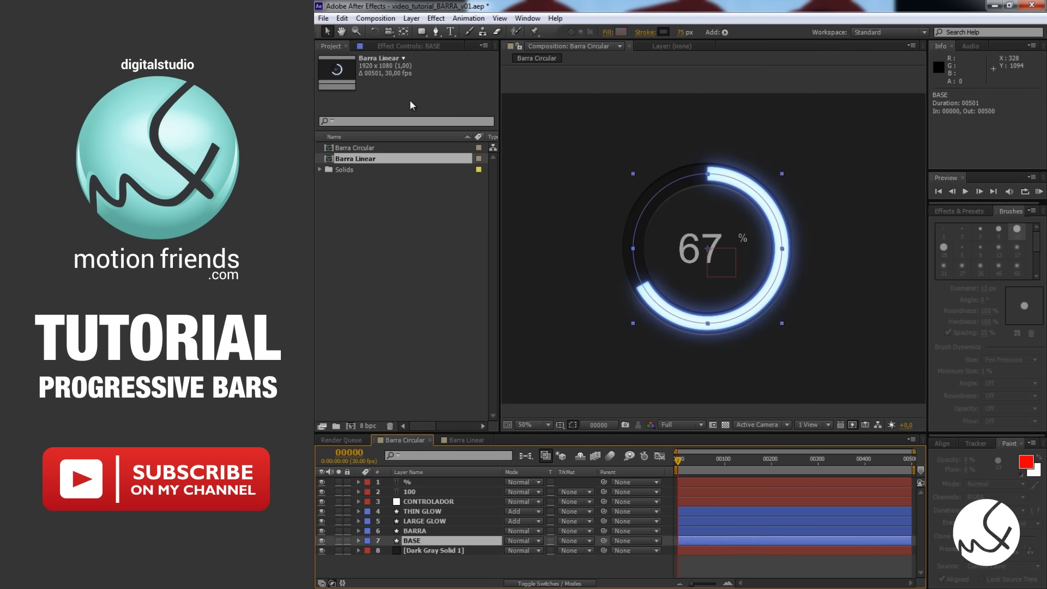
{"action": "left_click", "coordinate": [409, 47]}
{"action": "left_click", "coordinate": [358, 66]}
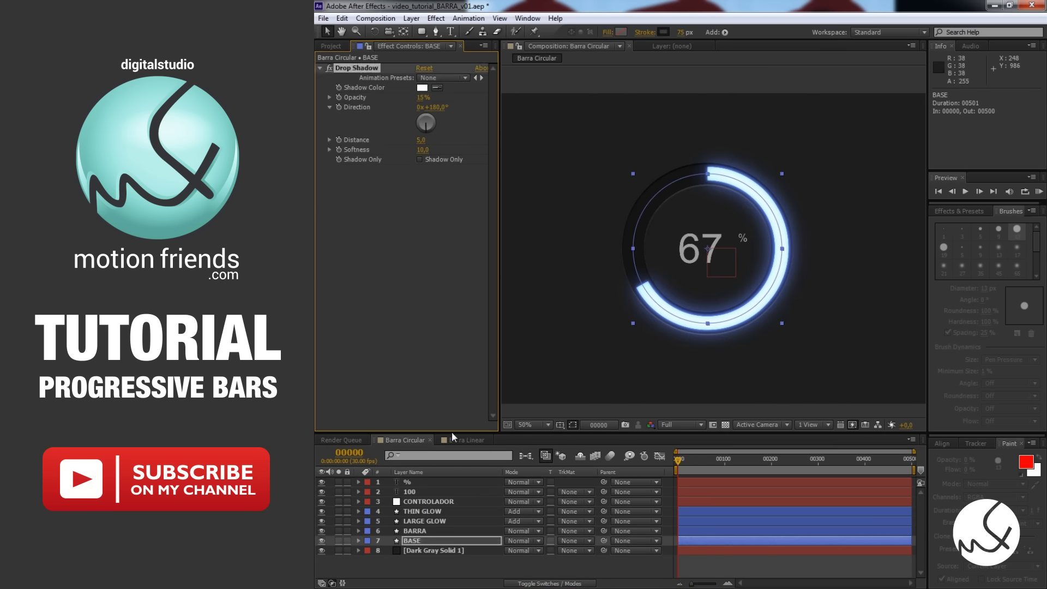
{"action": "left_click", "coordinate": [467, 439]}
{"action": "left_click", "coordinate": [427, 482]}
{"action": "key", "text": "ctrl+v"}
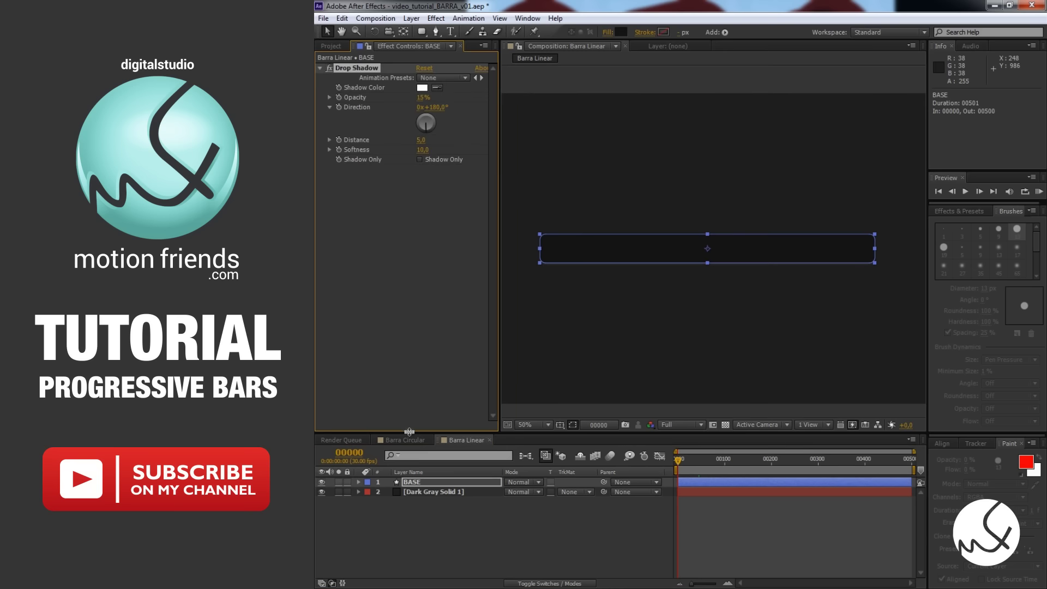
- Check the circular BASE's Layer Styles, then reselect BASE in Barra Linear
{"action": "left_click", "coordinate": [404, 439]}
{"action": "left_click", "coordinate": [424, 540]}
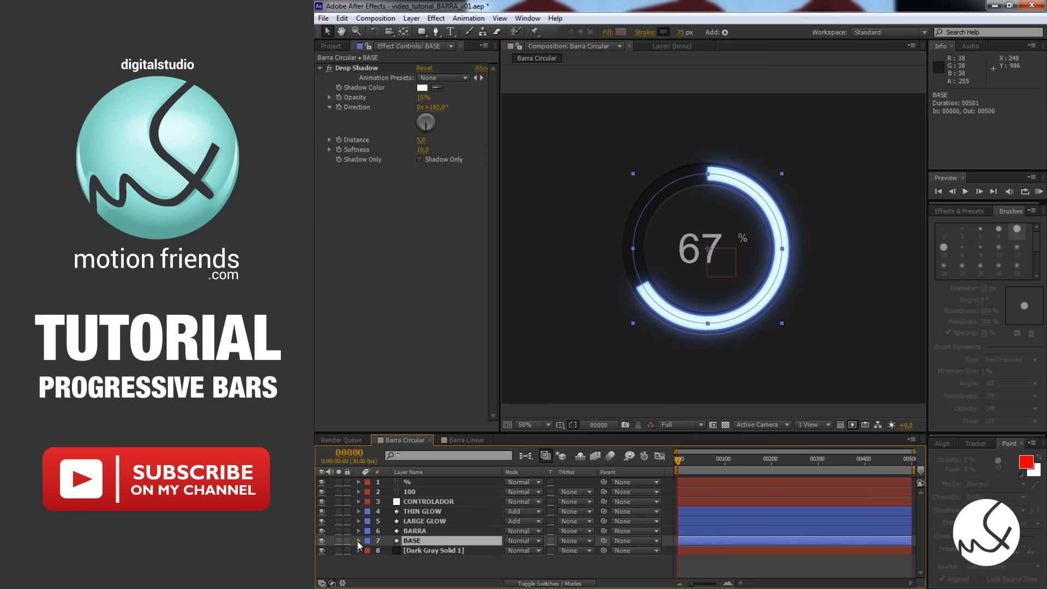
{"action": "left_click", "coordinate": [358, 540]}
{"action": "left_click", "coordinate": [368, 491]}
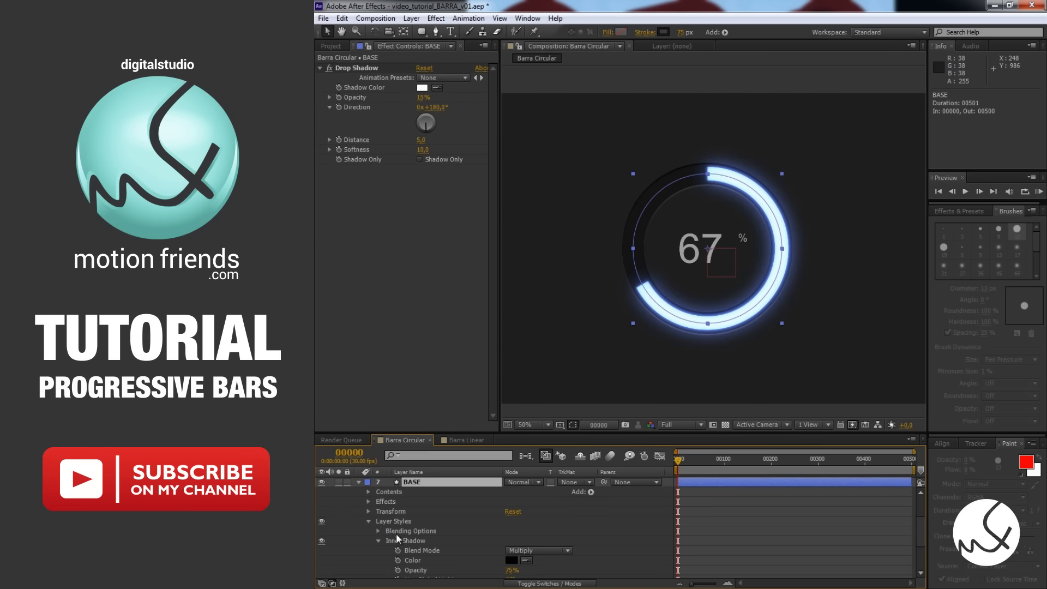
{"action": "left_click", "coordinate": [368, 522]}
{"action": "left_click", "coordinate": [464, 439]}
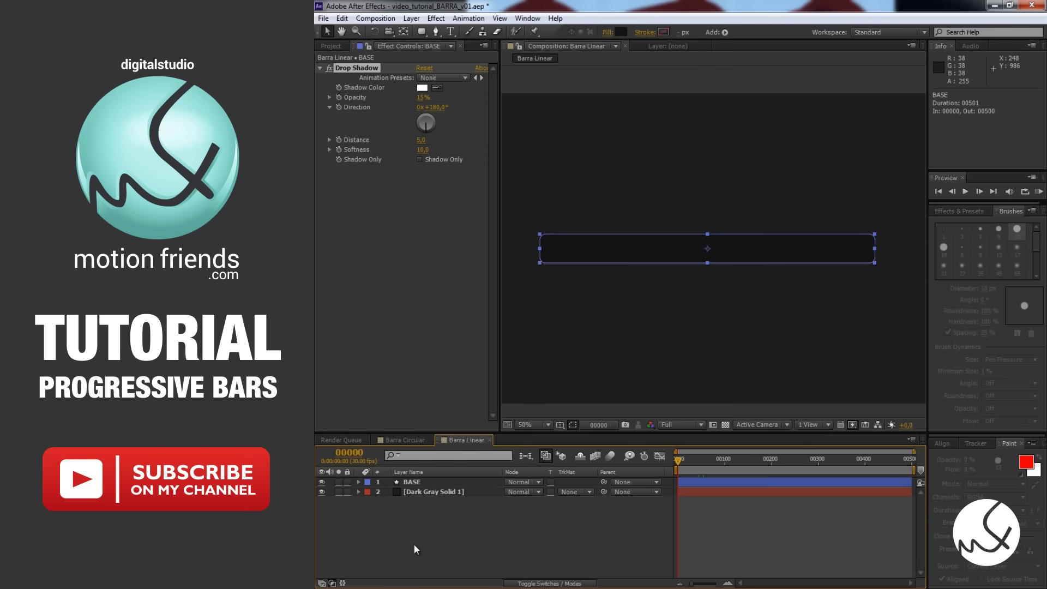
{"action": "left_click", "coordinate": [469, 534]}
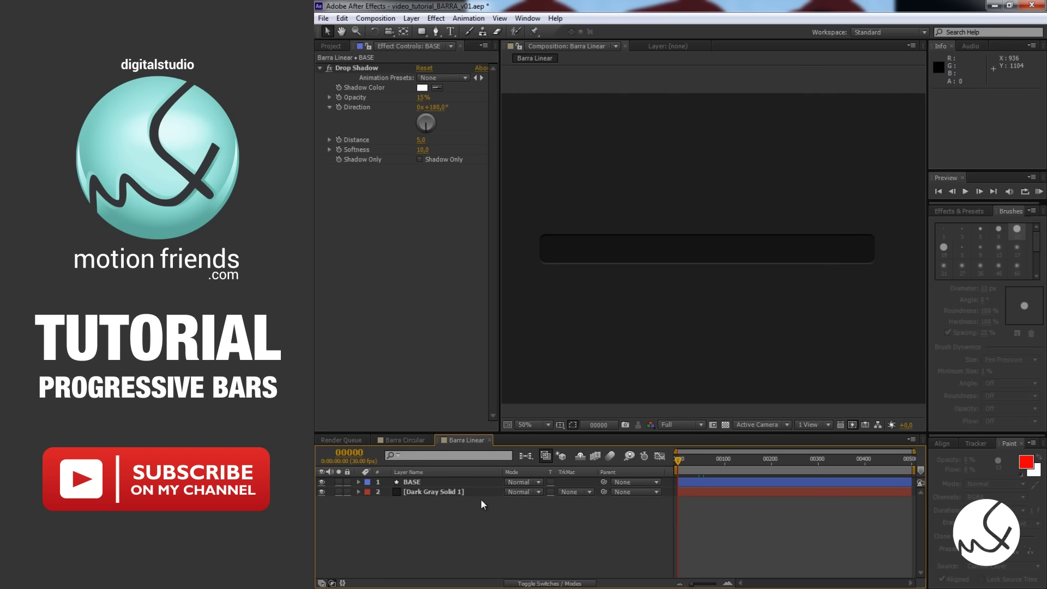
{"action": "left_click", "coordinate": [452, 482]}
{"action": "left_click", "coordinate": [450, 512]}
{"action": "left_click", "coordinate": [438, 482]}
- Duplicate the BASE layer and rename the copy BARRA
{"action": "left_click", "coordinate": [438, 482]}
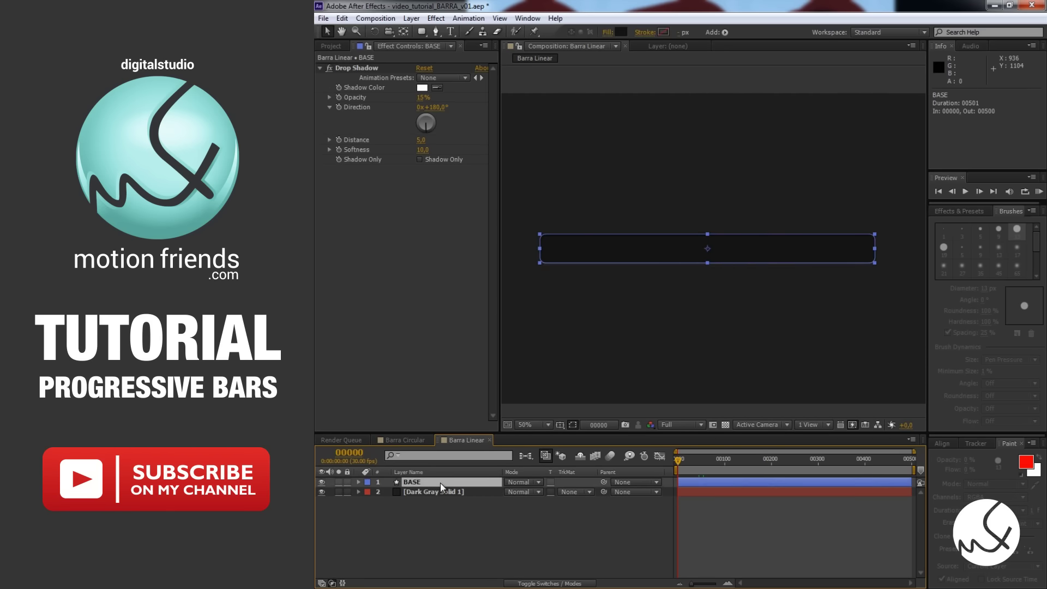
{"action": "key", "text": "ctrl+d"}
{"action": "right_click", "coordinate": [440, 482]}
{"action": "left_click", "coordinate": [483, 472]}
{"action": "type", "text": "BARRA"}
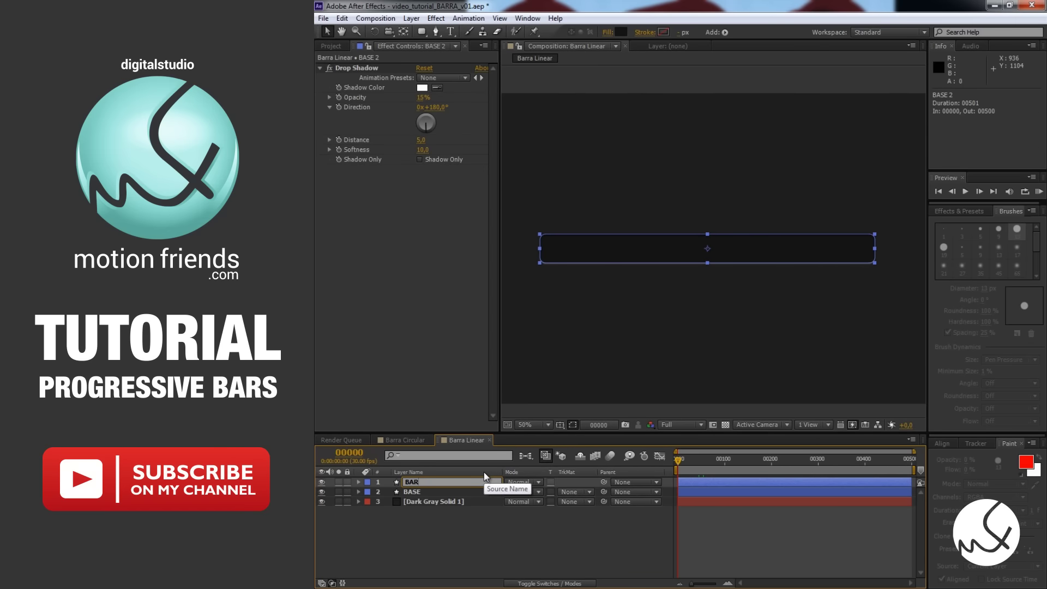
{"action": "key", "text": "Return"}
- Remove the Drop Shadow and Layer Styles from BARRA
{"action": "left_click", "coordinate": [371, 69]}
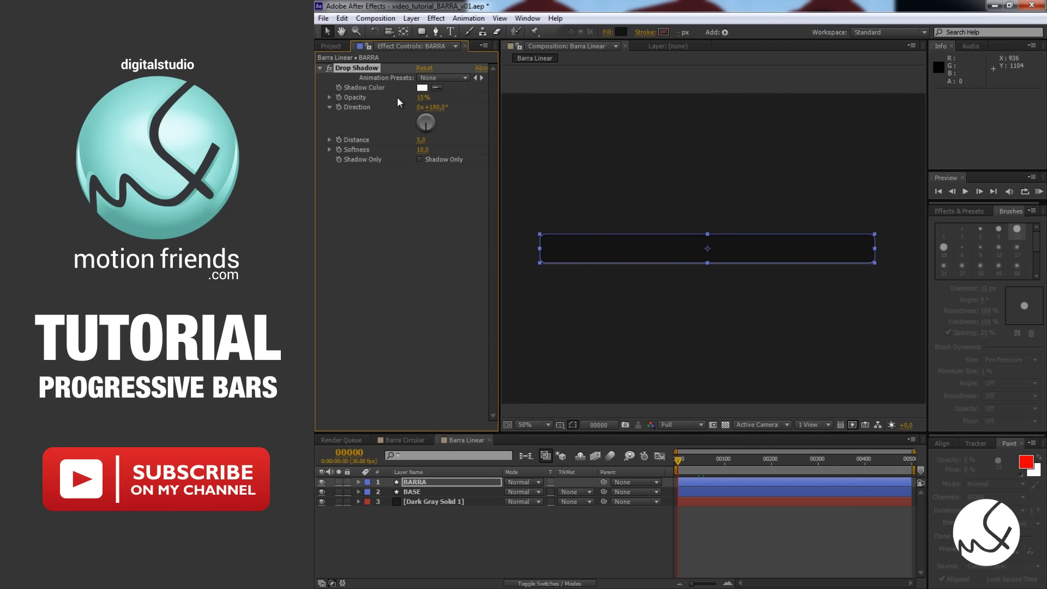
{"action": "key", "text": "Delete"}
{"action": "left_click", "coordinate": [358, 482]}
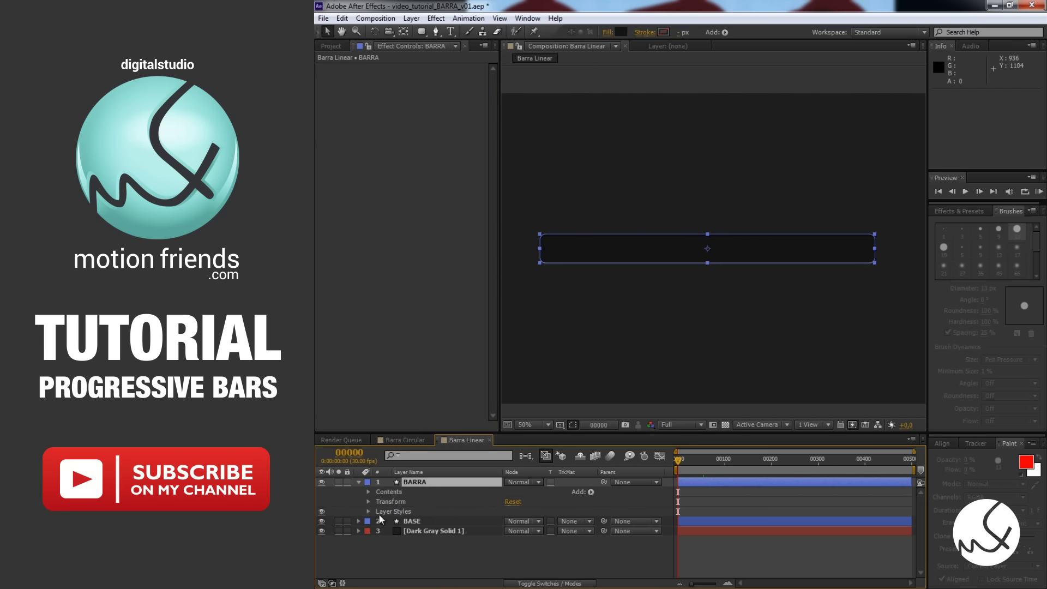
{"action": "left_click", "coordinate": [382, 512]}
{"action": "key", "text": "Delete"}
- Set BARRA's Fill 1 colour to periwinkle blue 5D7BFF
{"action": "left_click", "coordinate": [368, 491]}
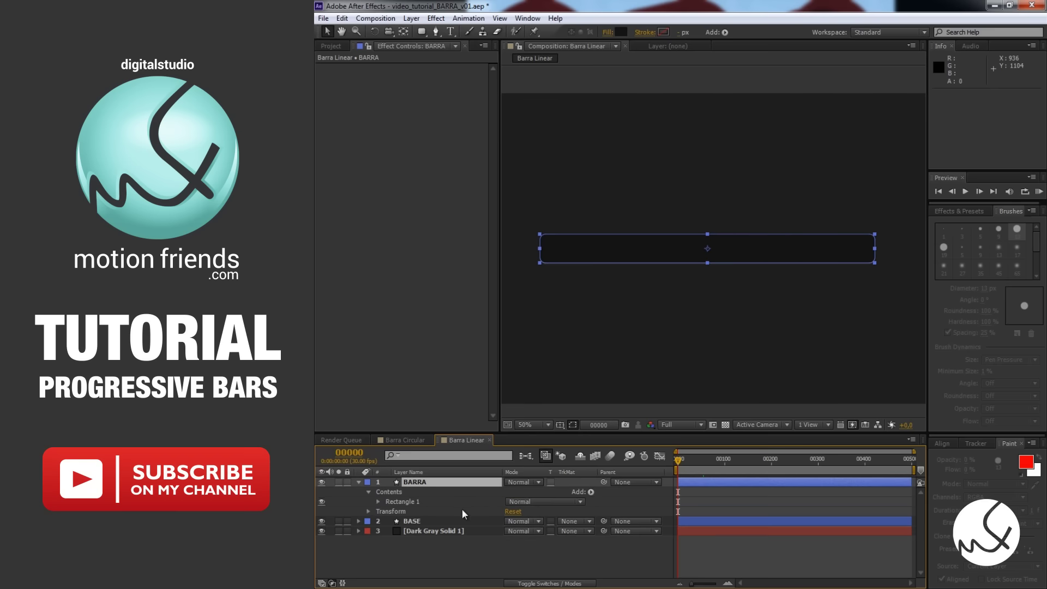
{"action": "left_click", "coordinate": [378, 501]}
{"action": "left_click", "coordinate": [388, 531]}
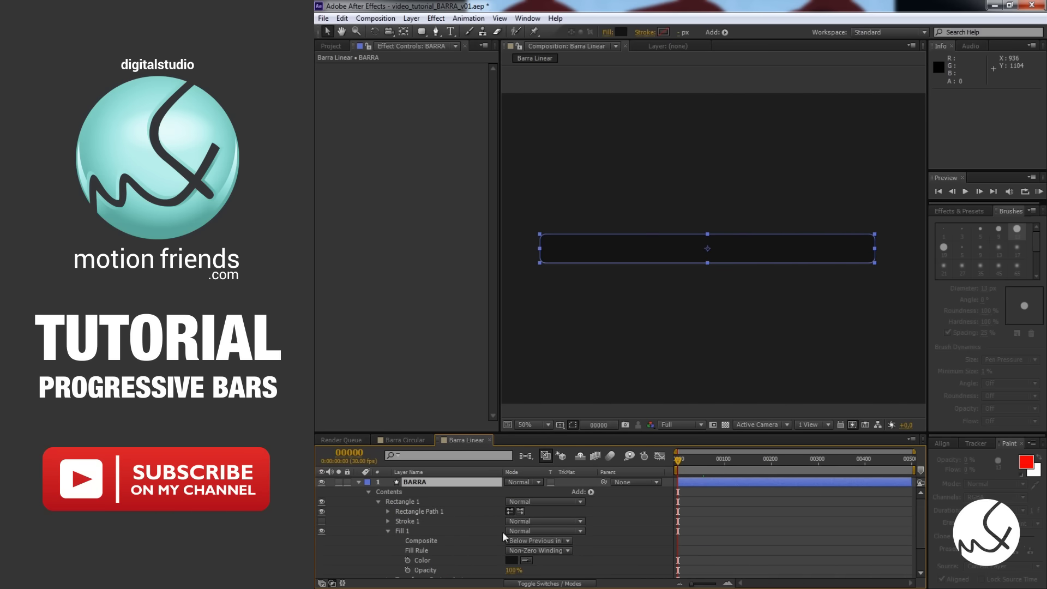
{"action": "left_click", "coordinate": [513, 560]}
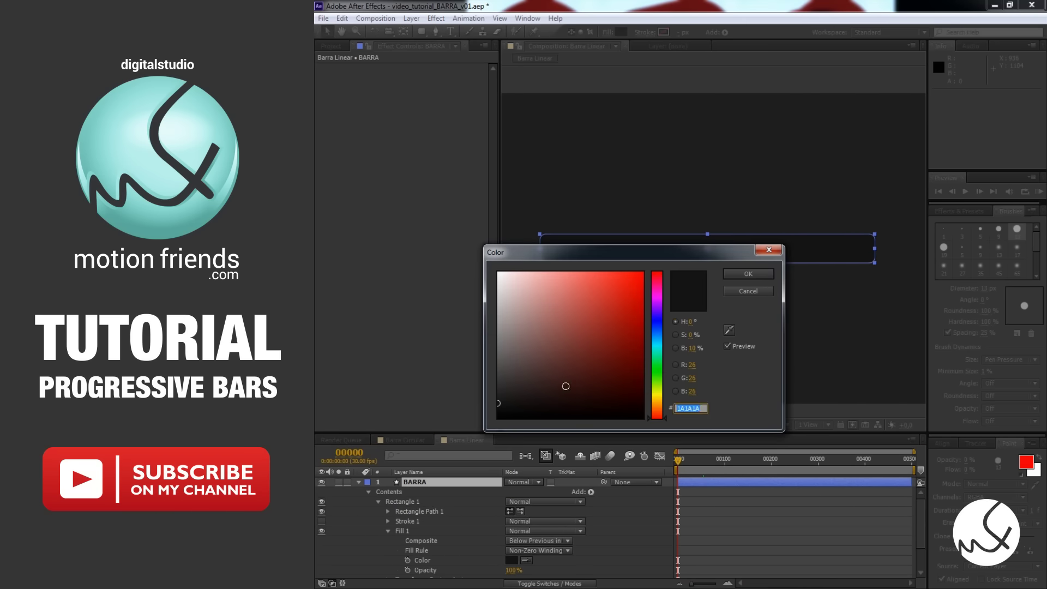
{"action": "type", "text": "5D"}
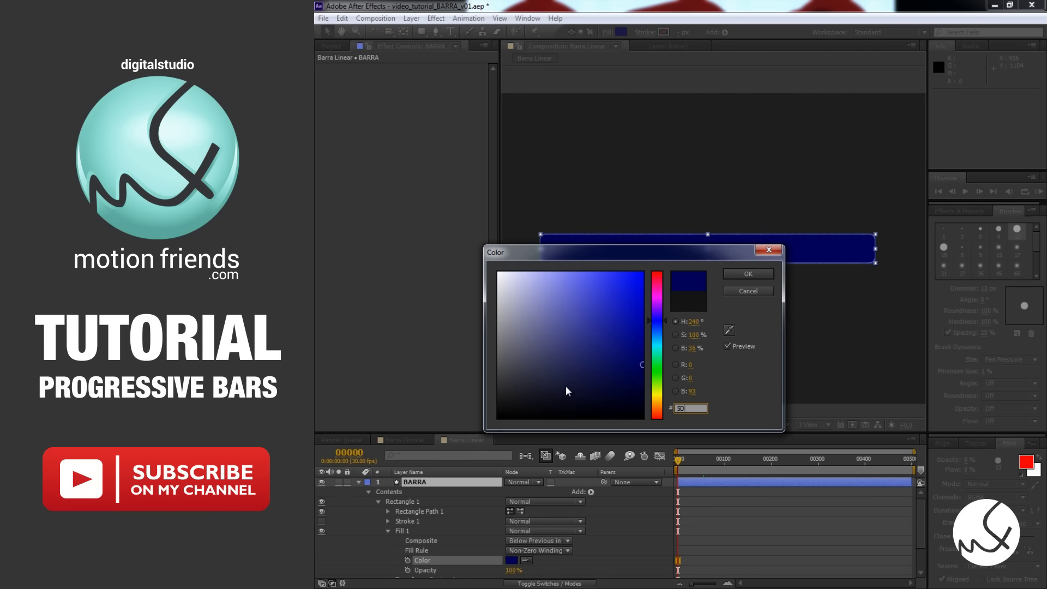
{"action": "type", "text": "7BF"}
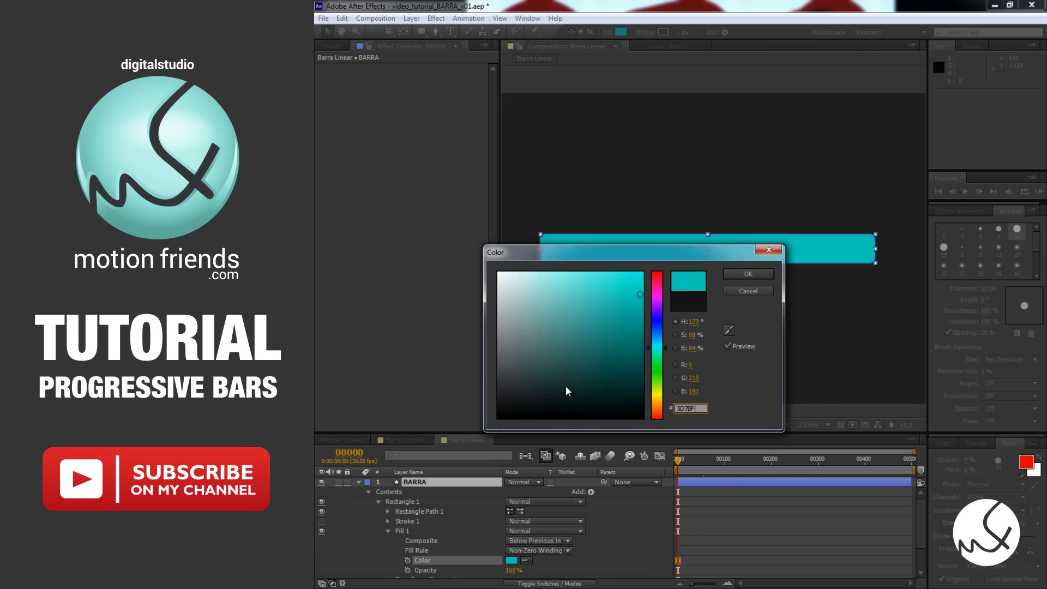
{"action": "type", "text": "F"}
{"action": "key", "text": "Return"}
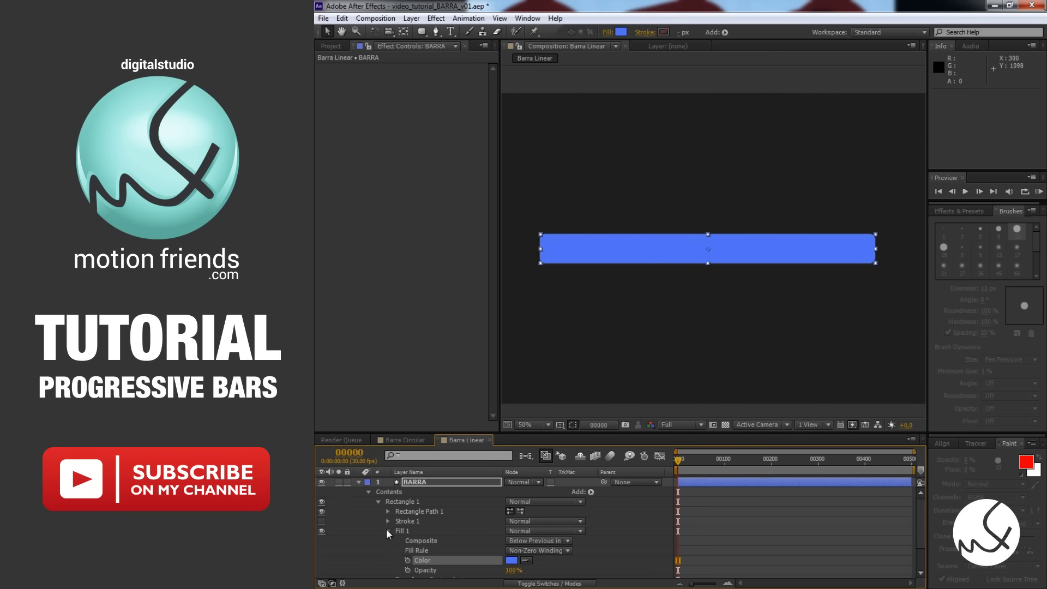
- Resize BARRA's Rectangle Path to 1140 by 76
{"action": "left_click", "coordinate": [387, 531]}
{"action": "left_click", "coordinate": [387, 512]}
{"action": "left_click", "coordinate": [524, 521]}
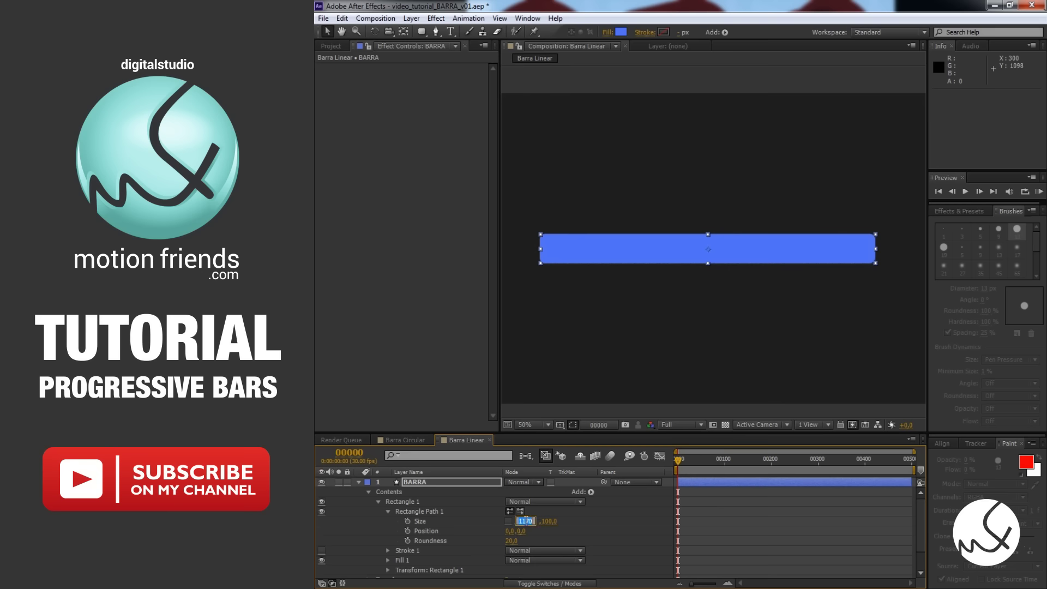
{"action": "type", "text": "1"}
{"action": "key", "text": "Tab"}
{"action": "type", "text": "76"}
{"action": "key", "text": "Return"}
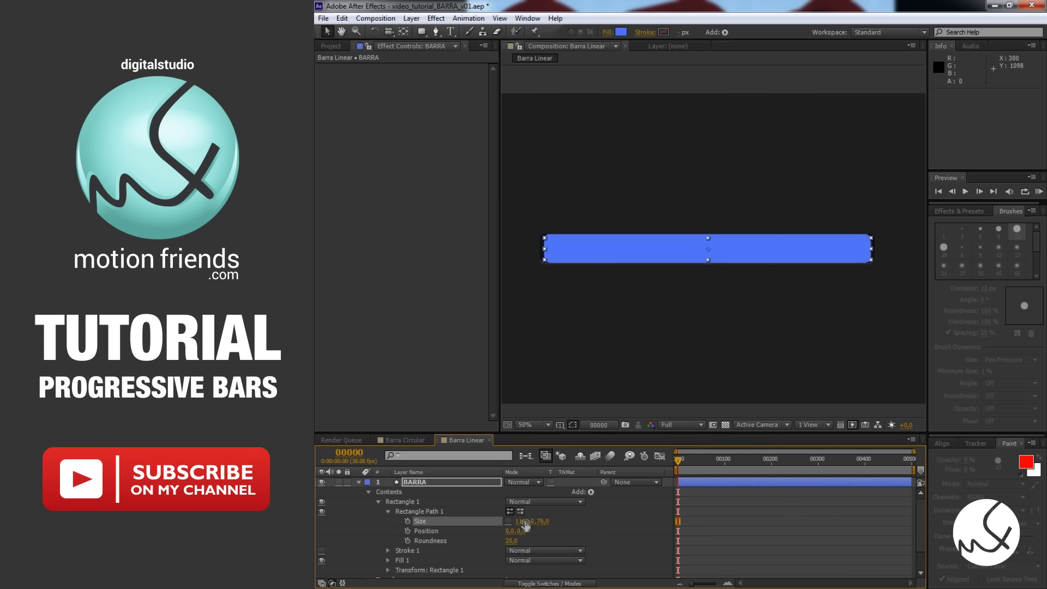
- Add a Linear Wipe effect to the BARRA layer
{"action": "left_click", "coordinate": [355, 483]}
{"action": "left_click", "coordinate": [413, 484]}
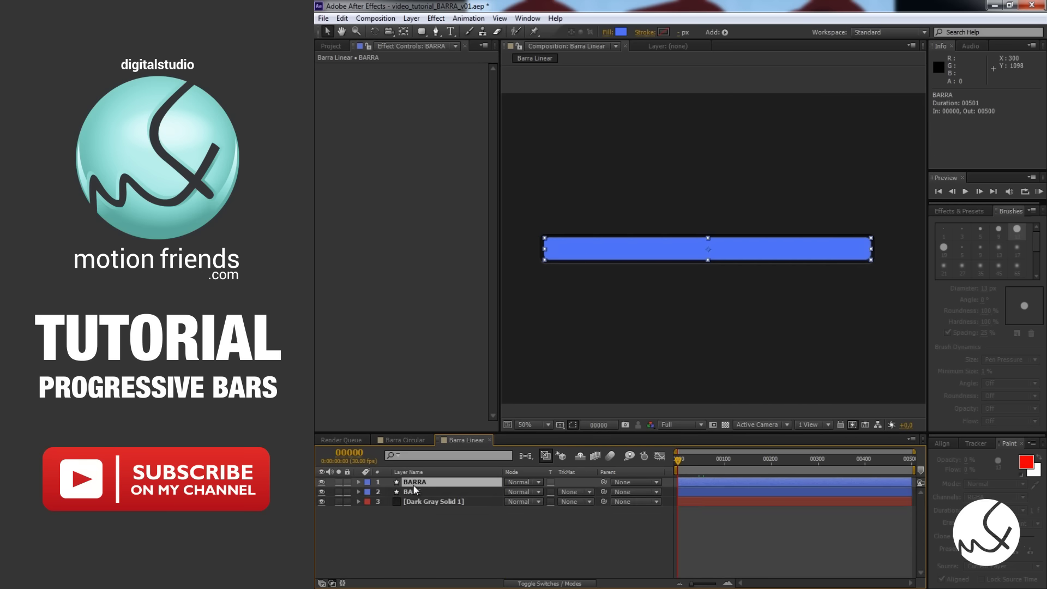
{"action": "right_click", "coordinate": [397, 322]}
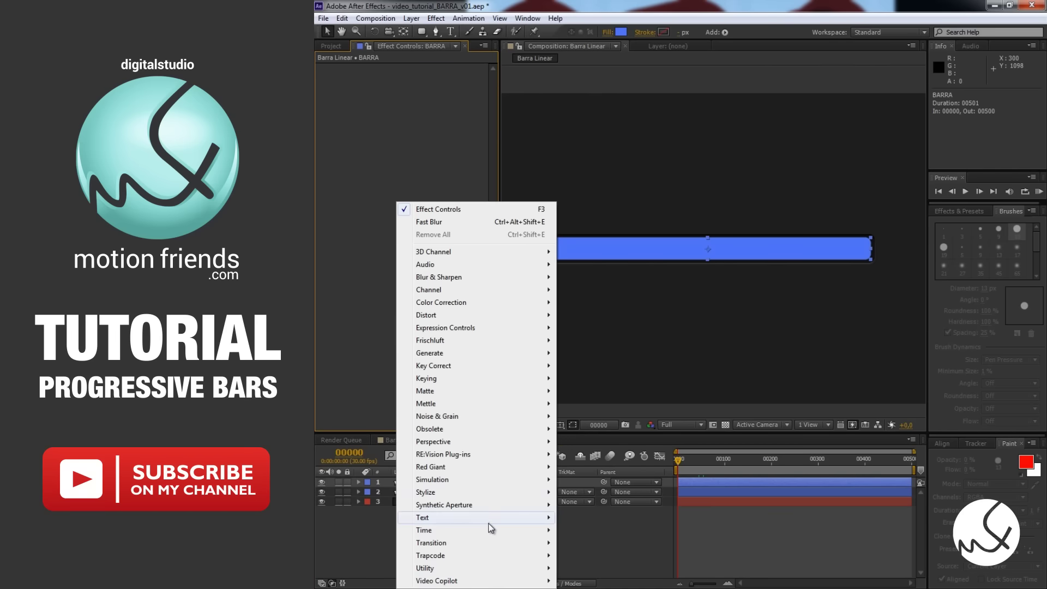
{"action": "mouse_move", "coordinate": [485, 542]}
{"action": "left_click", "coordinate": [618, 518]}
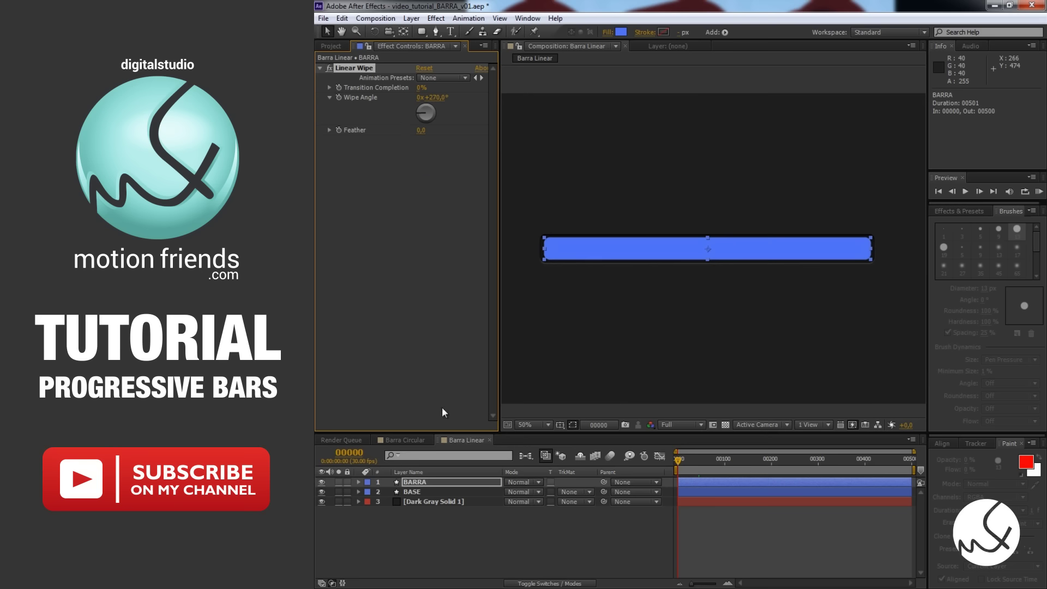
- Copy the CONTROLADOR layer from Barra Circular into Barra Linear and pin its slider controls
{"action": "left_click", "coordinate": [405, 439]}
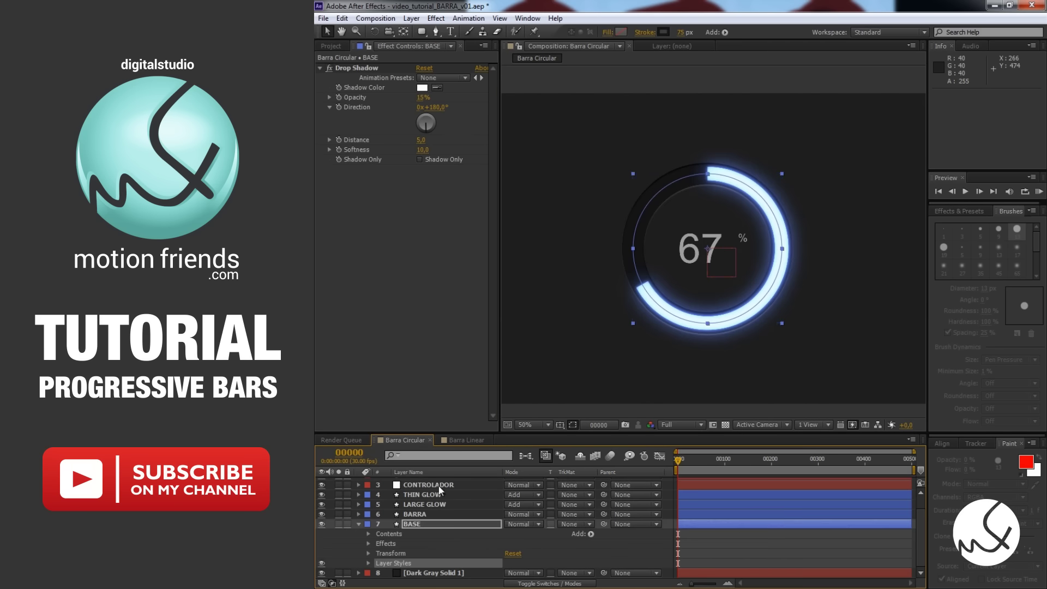
{"action": "left_click", "coordinate": [429, 484]}
{"action": "key", "text": "ctrl+c"}
{"action": "left_click", "coordinate": [463, 439]}
{"action": "key", "text": "ctrl+v"}
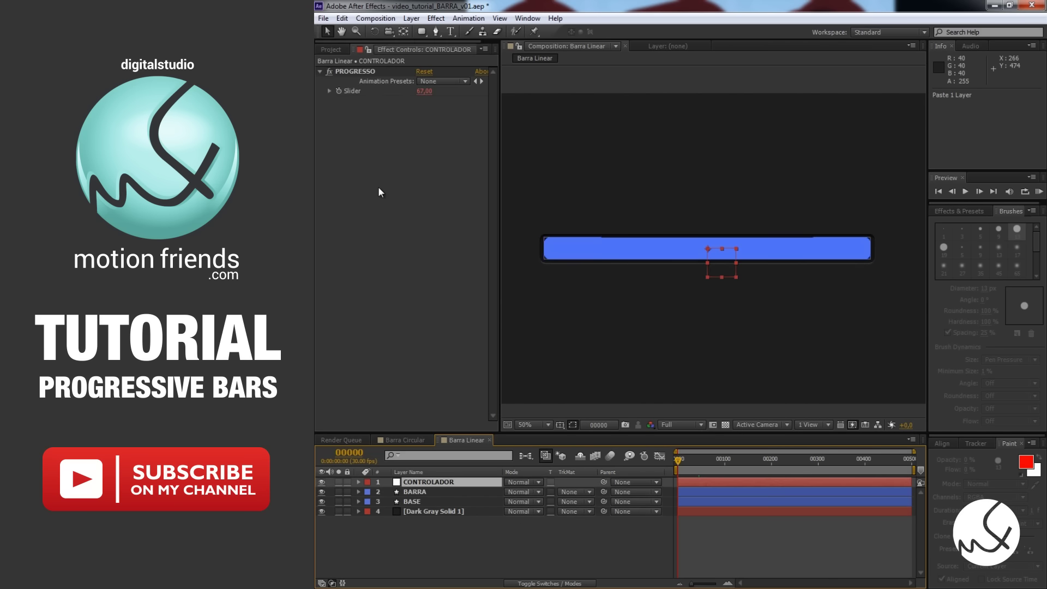
{"action": "left_click", "coordinate": [368, 49]}
- Drive Transition Completion with the PROGRESSO slider via linear(x,0,100,80,20)
{"action": "left_click", "coordinate": [415, 491]}
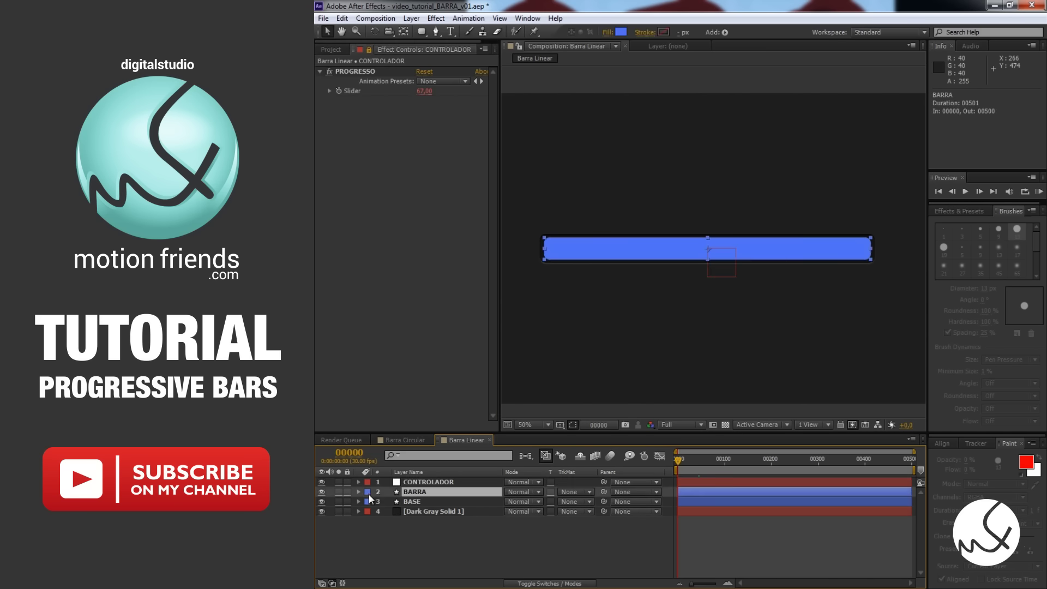
{"action": "key", "text": "e"}
{"action": "left_click", "coordinate": [378, 501]}
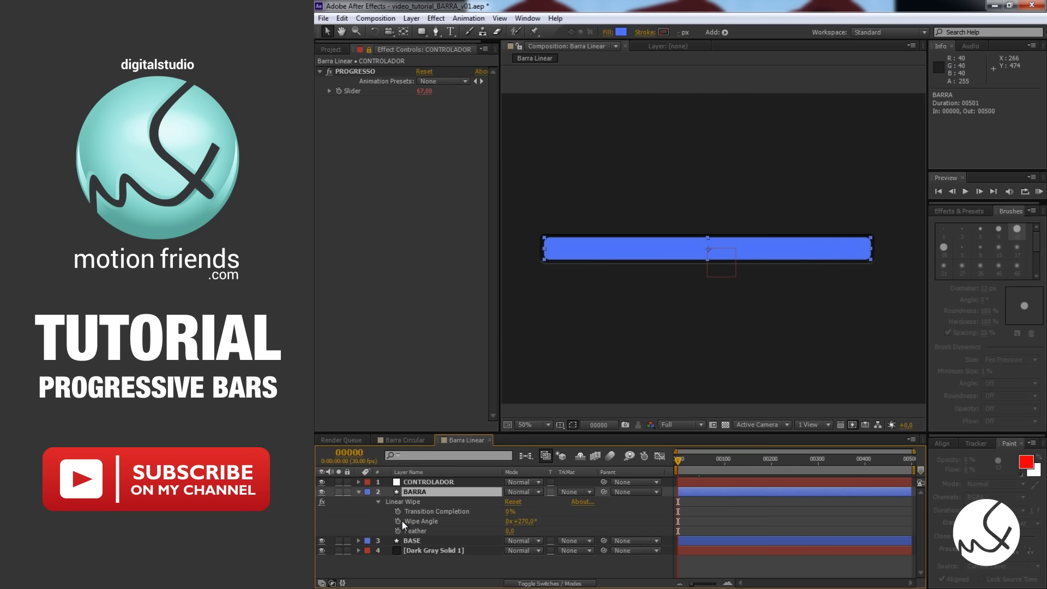
{"action": "left_click", "coordinate": [398, 511], "text": "alt"}
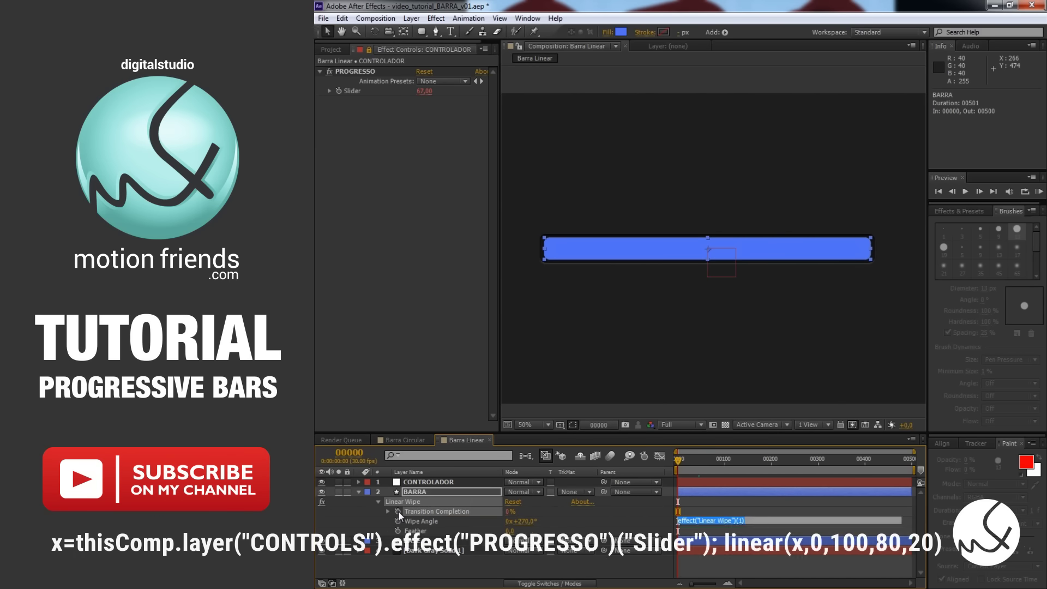
{"action": "type", "text": "x="}
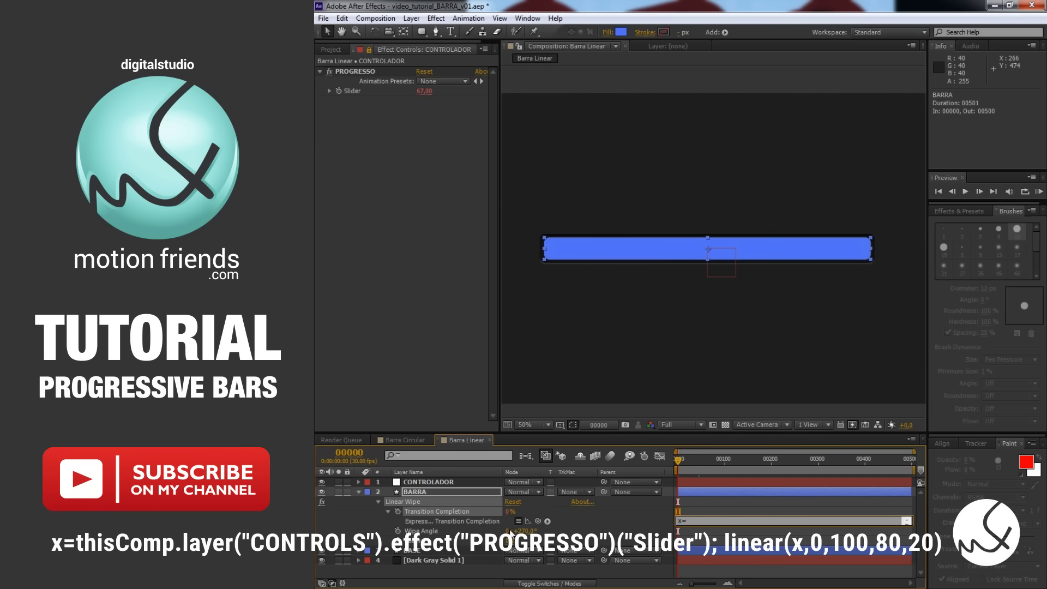
{"action": "left_click_drag", "start_coordinate": [532, 521], "coordinate": [370, 95]}
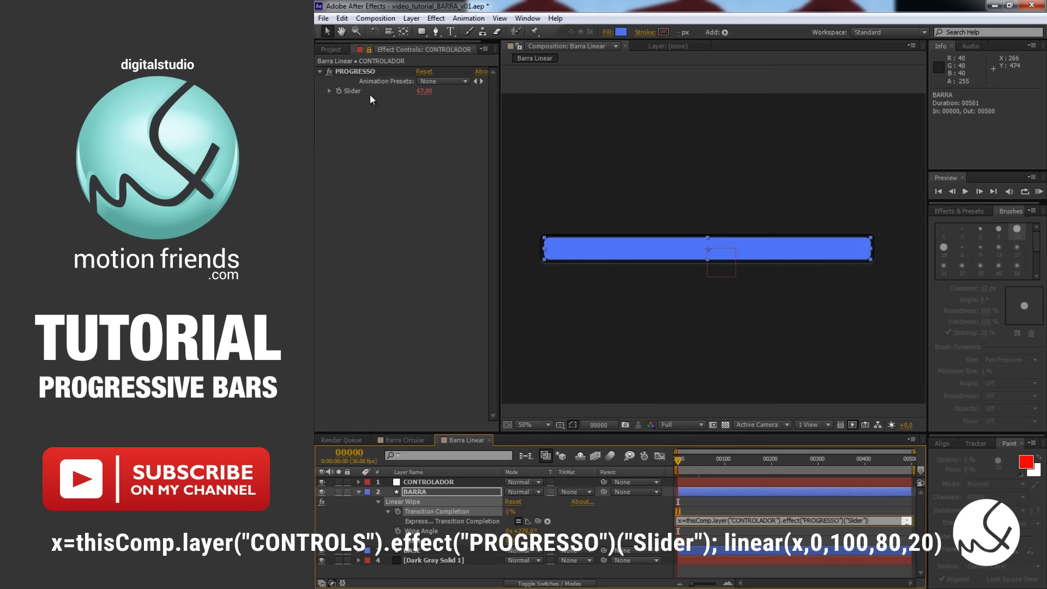
{"action": "type", "text": ";"}
{"action": "key", "text": "Return"}
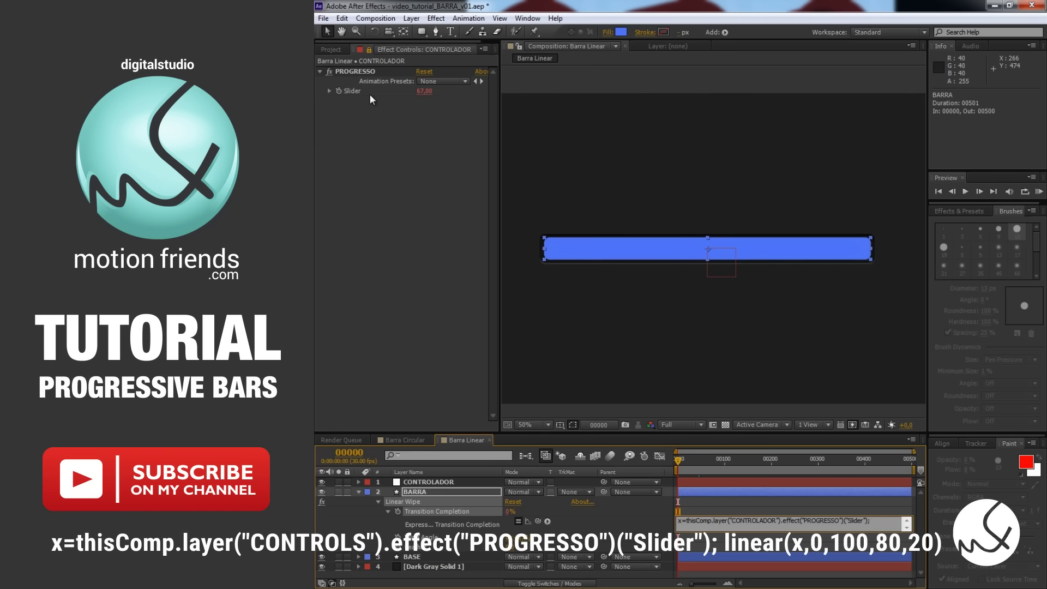
{"action": "type", "text": "linear(x"}
{"action": "type", "text": ",0,100,80"}
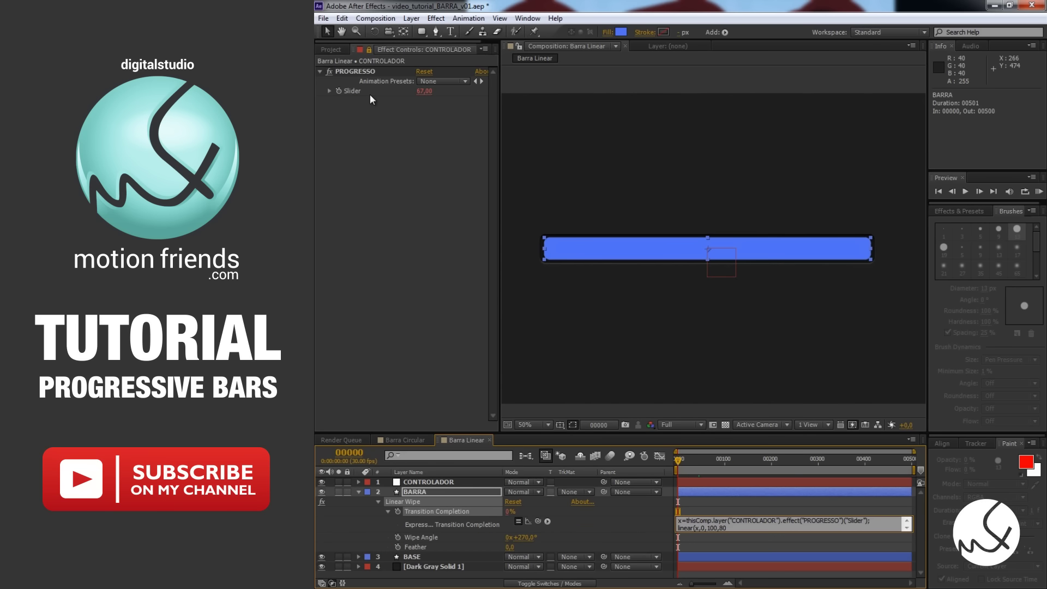
{"action": "type", "text": ",20"}
- Commit the expression and lower the PROGRESSO slider to 59 to test the bar
{"action": "left_click", "coordinate": [695, 463]}
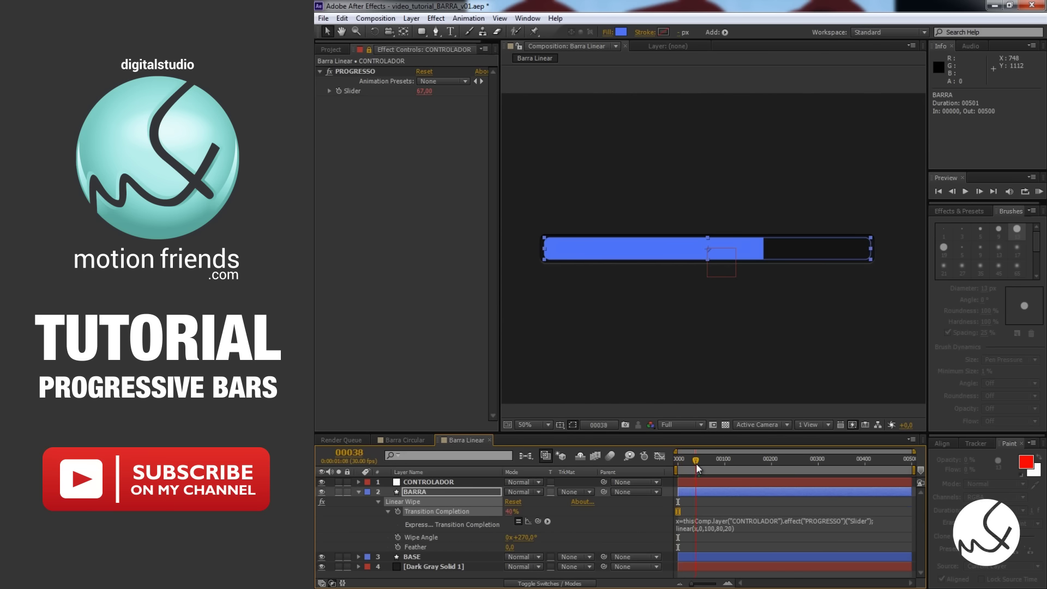
{"action": "left_click", "coordinate": [452, 482]}
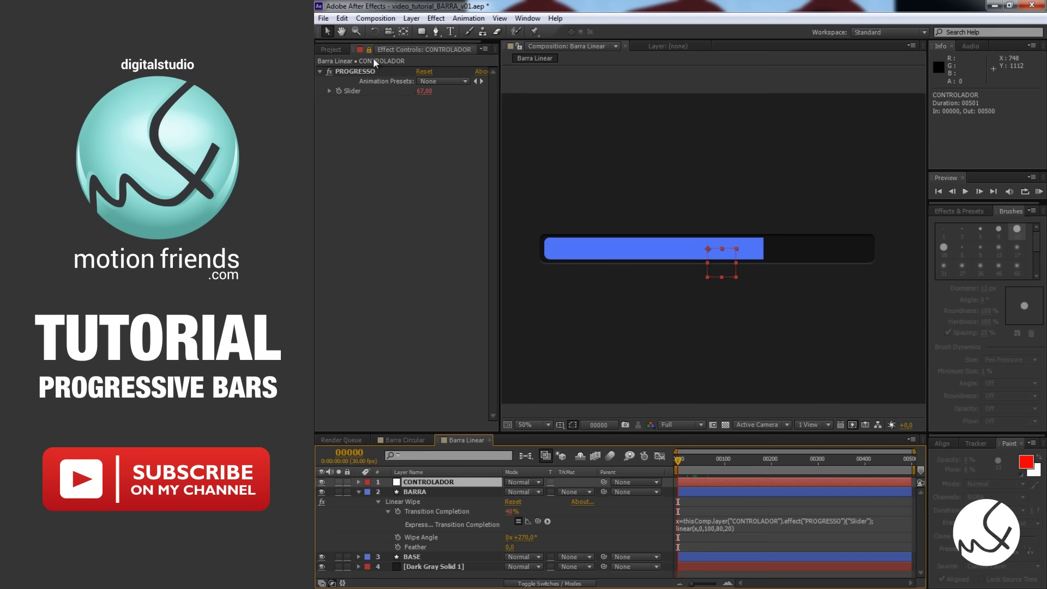
{"action": "left_click_drag", "start_coordinate": [428, 91], "coordinate": [440, 102]}
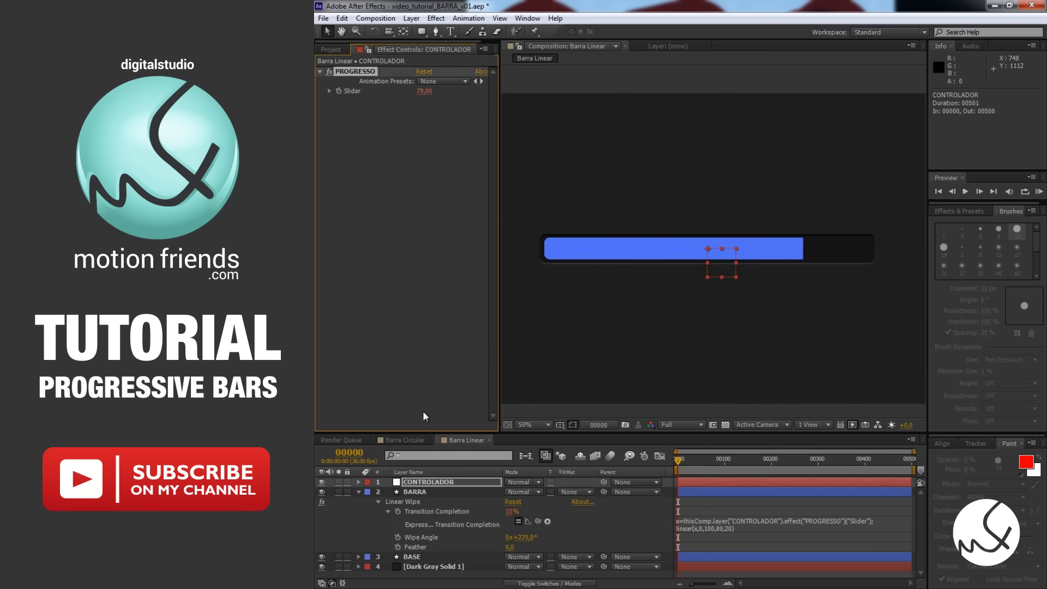
- Disable the wipe expression, set Transition Completion to 30% by hand, and return to Barra Circular
{"action": "left_click", "coordinate": [518, 521]}
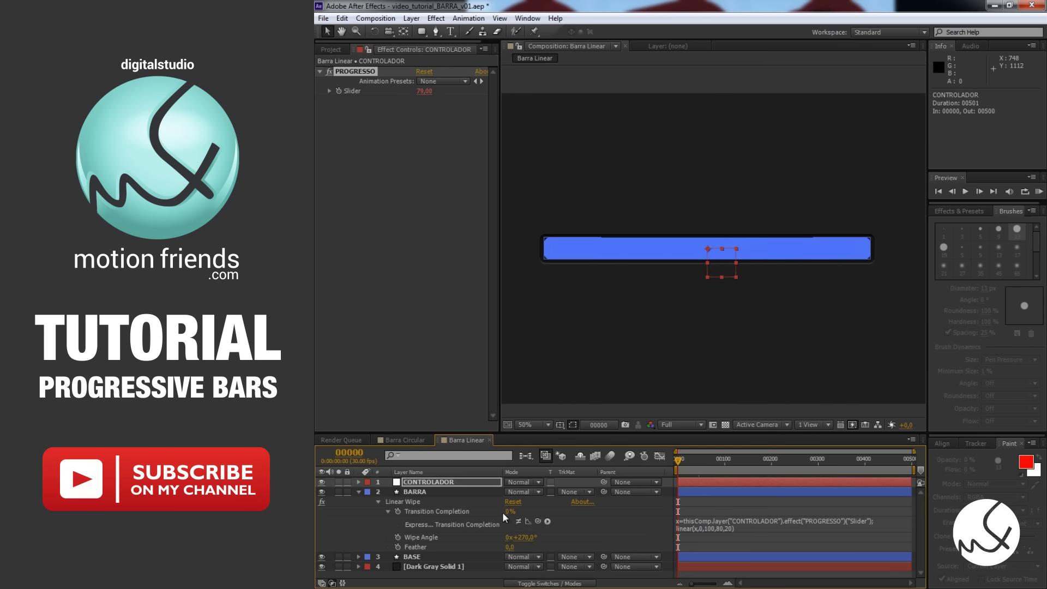
{"action": "mouse_move", "coordinate": [499, 516]}
{"action": "left_mouse_down"}
{"action": "mouse_move", "coordinate": [543, 517]}
{"action": "mouse_move", "coordinate": [519, 523]}
{"action": "left_mouse_up"}
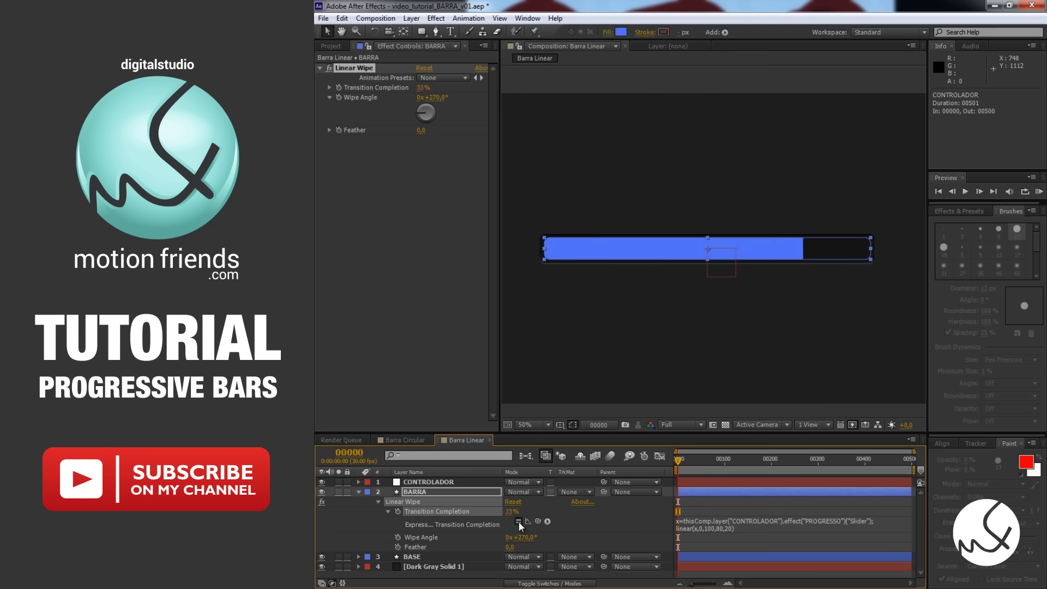
{"action": "left_click", "coordinate": [358, 493]}
- Copy the % and 100 text layers into Barra Linear and move the 79 readout below the bar
{"action": "left_click", "coordinate": [405, 440]}
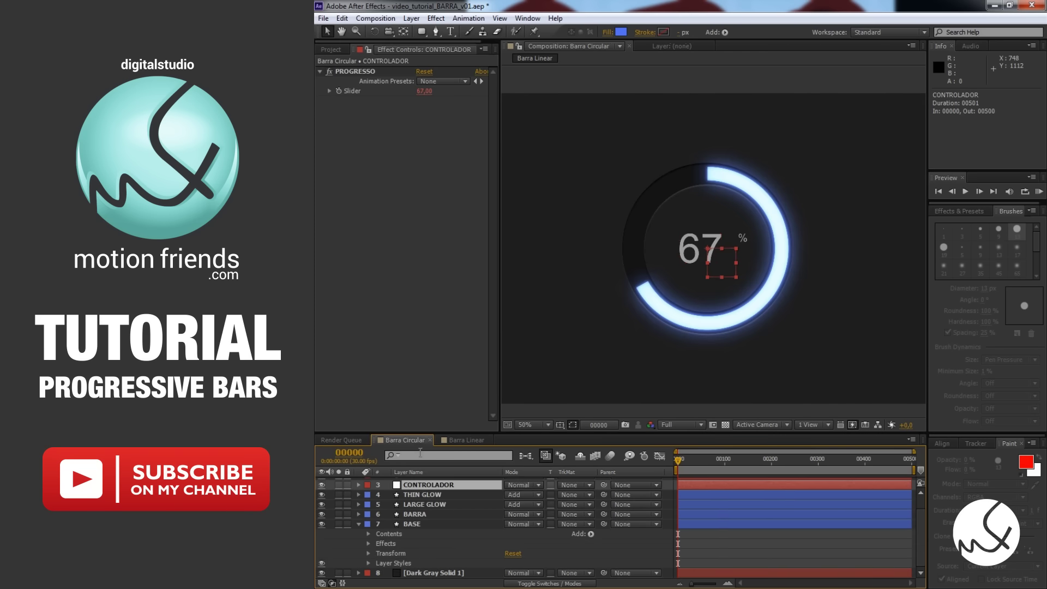
{"action": "left_click", "coordinate": [358, 524]}
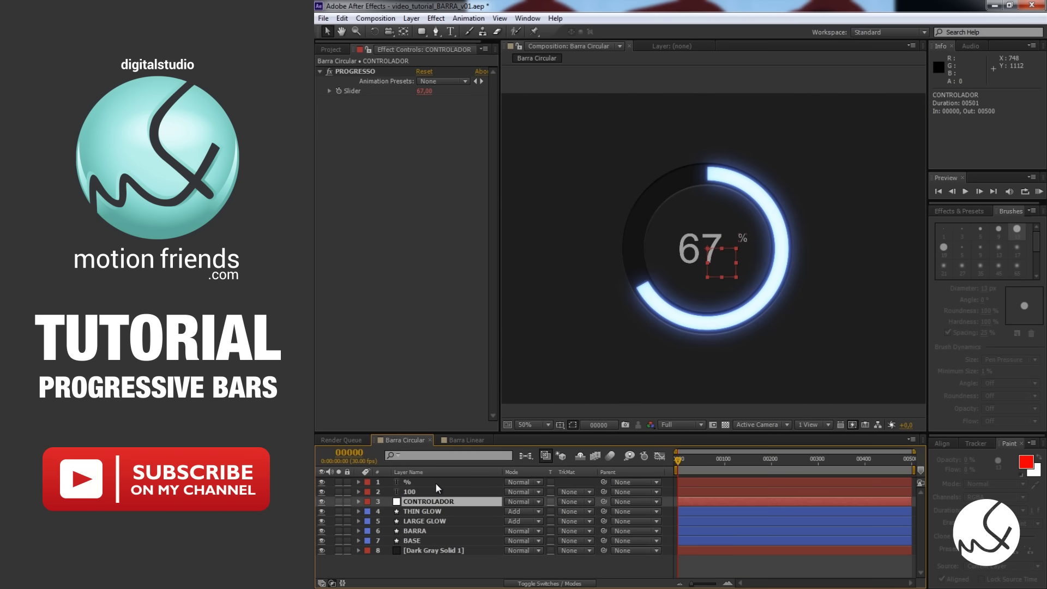
{"action": "key", "text": "ctrl+v"}
{"action": "left_click", "coordinate": [464, 440]}
{"action": "key", "text": "ctrl+v"}
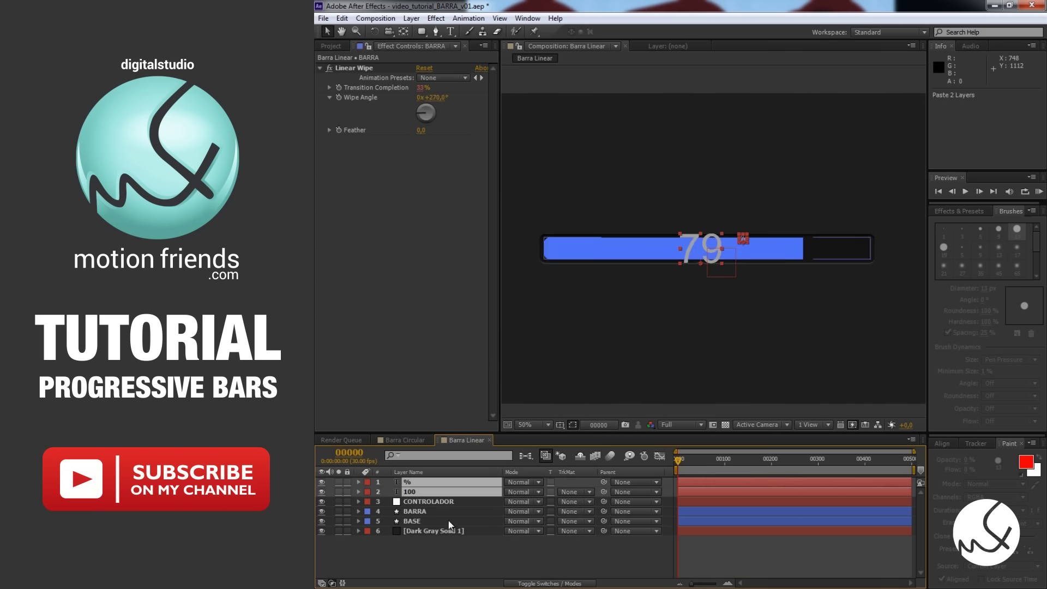
{"action": "left_click_drag", "start_coordinate": [708, 253], "coordinate": [708, 294]}
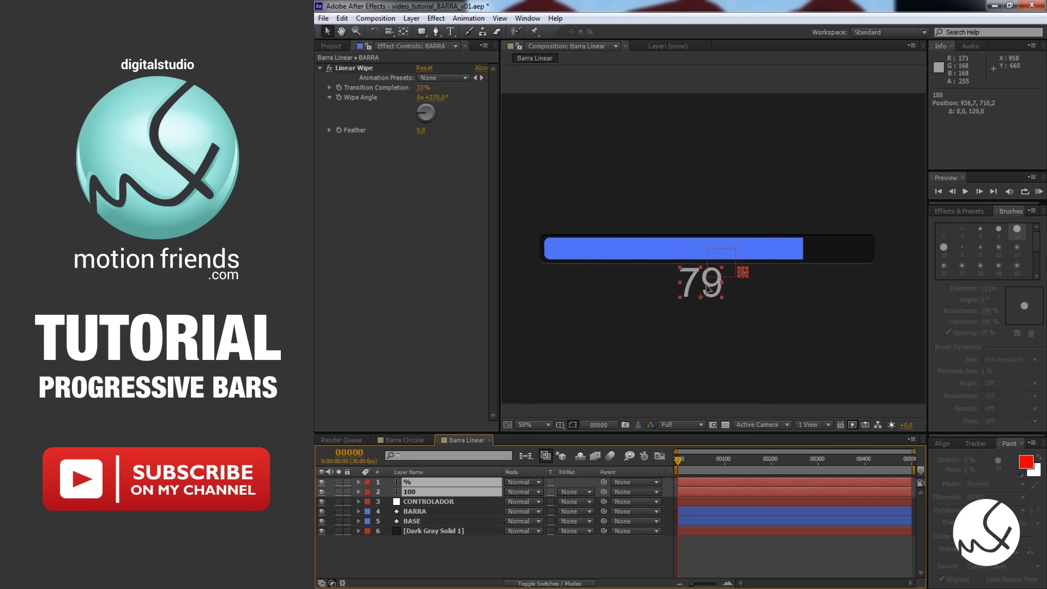
{"action": "left_click", "coordinate": [424, 559]}
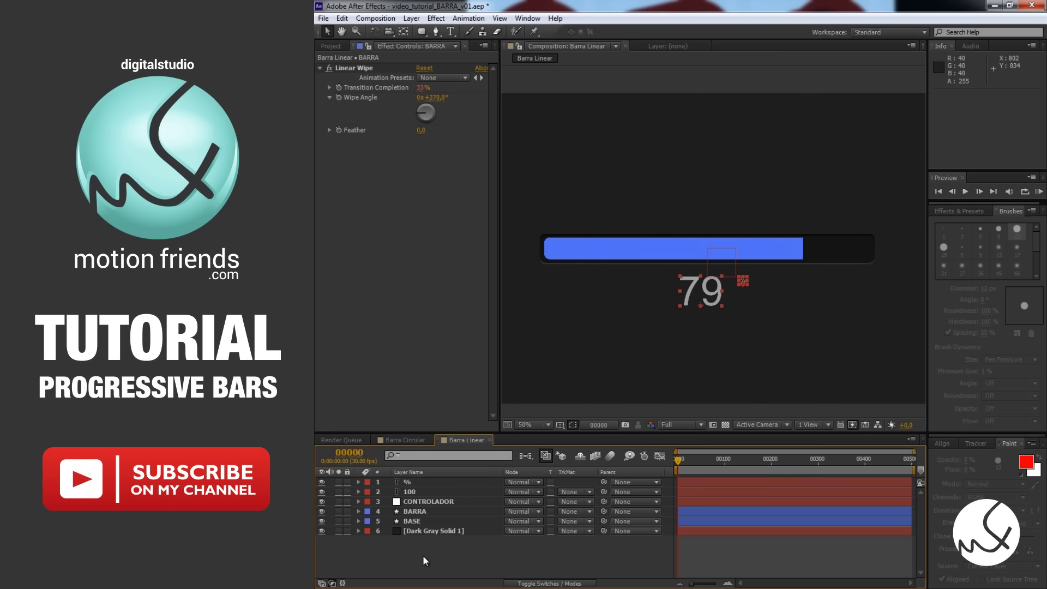
{"action": "left_click", "coordinate": [434, 511]}
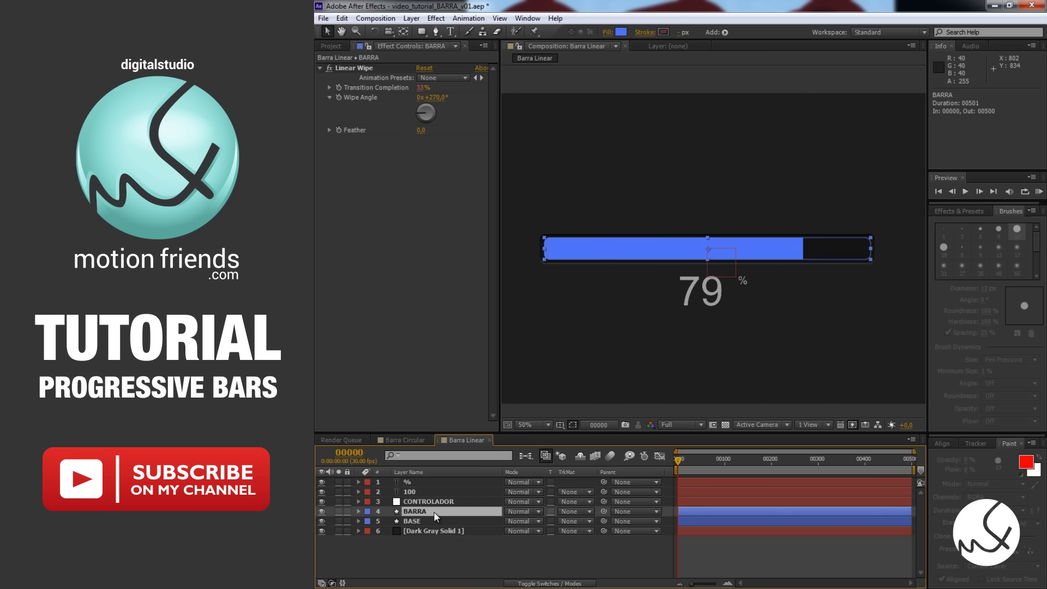
- Duplicate BARRA as a GLOW layer with Add blending mode
{"action": "key", "text": "ctrl+d"}
{"action": "right_click", "coordinate": [433, 512]}
{"action": "left_click", "coordinate": [460, 504]}
{"action": "type", "text": "GLOW"}
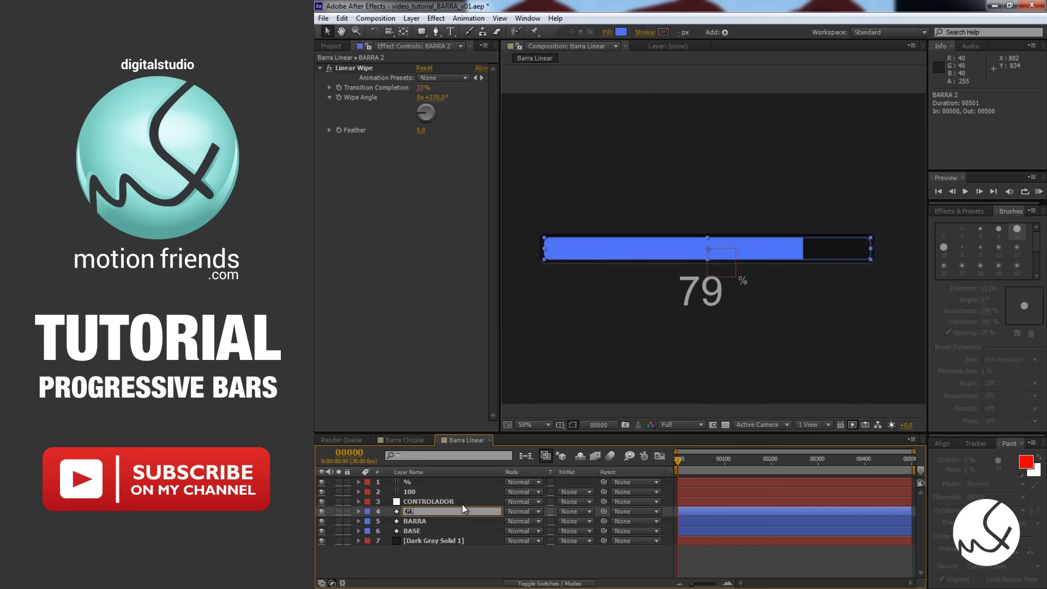
{"action": "key", "text": "Return"}
{"action": "left_click", "coordinate": [532, 511]}
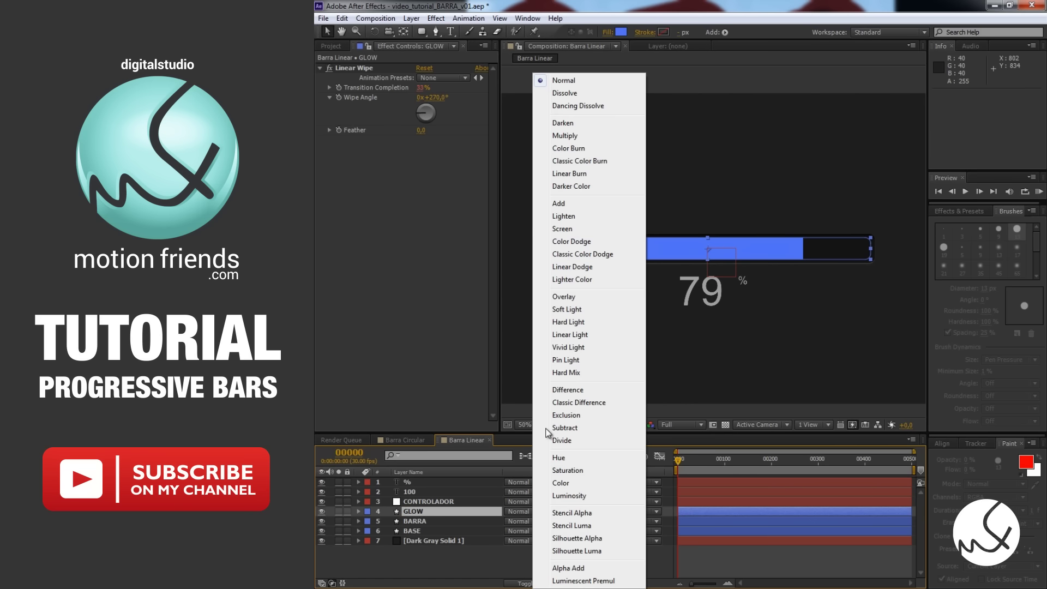
{"action": "left_click", "coordinate": [591, 208]}
{"action": "left_click", "coordinate": [503, 228]}
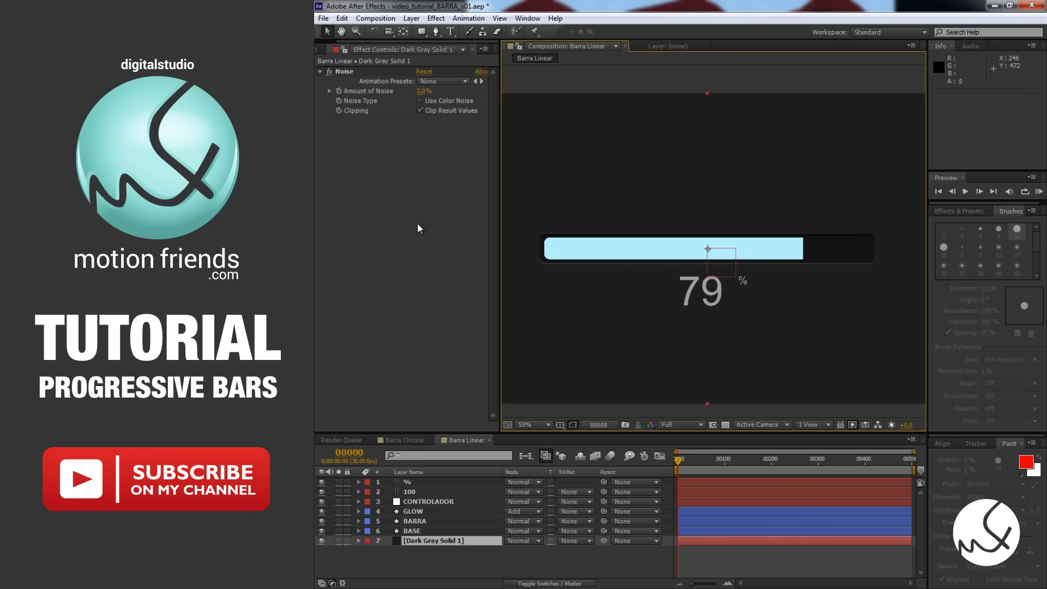
- Apply Fast Blur with Blurriness 85 to the GLOW layer
{"action": "left_click", "coordinate": [432, 511]}
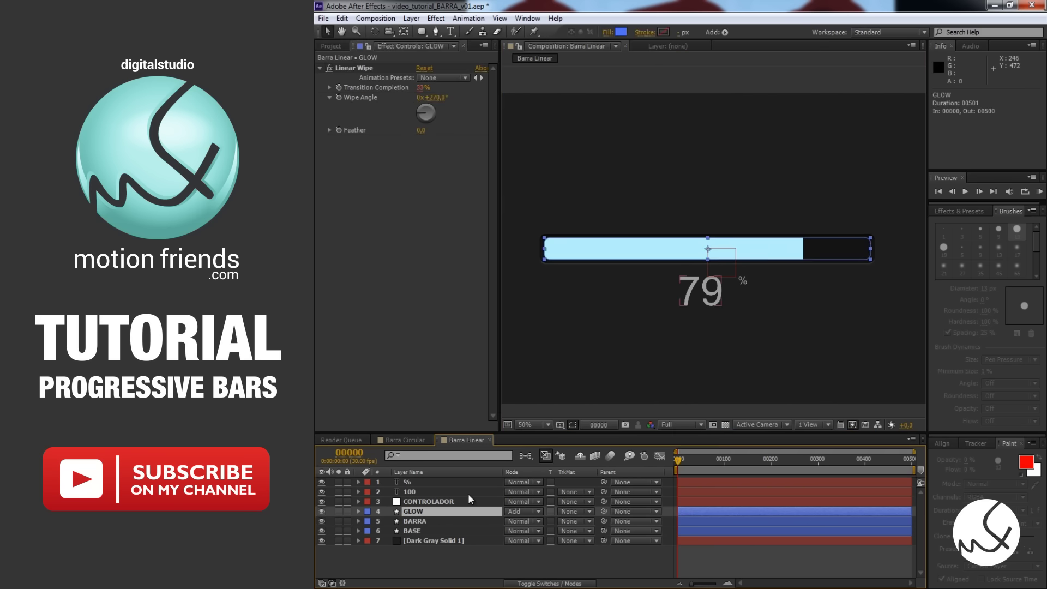
{"action": "right_click", "coordinate": [406, 313]}
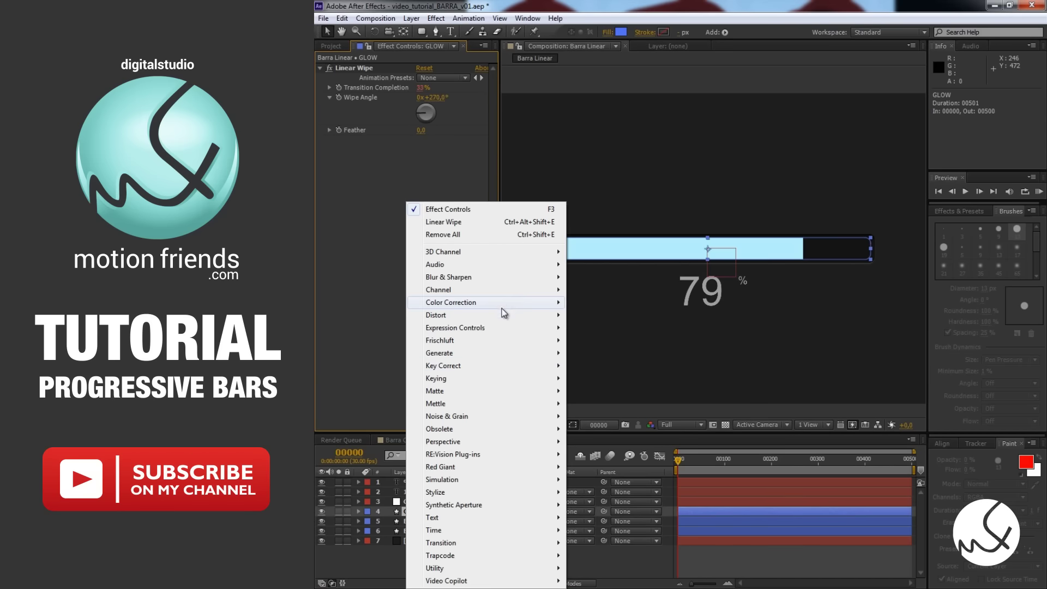
{"action": "mouse_move", "coordinate": [503, 286]}
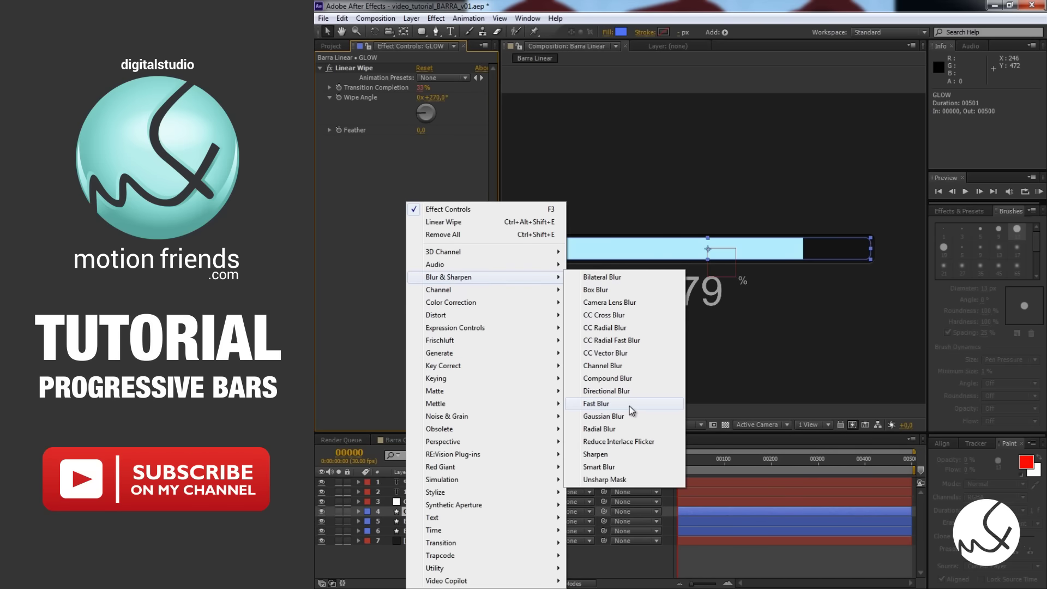
{"action": "left_click", "coordinate": [629, 406]}
{"action": "left_click", "coordinate": [422, 159]}
{"action": "type", "text": "85"}
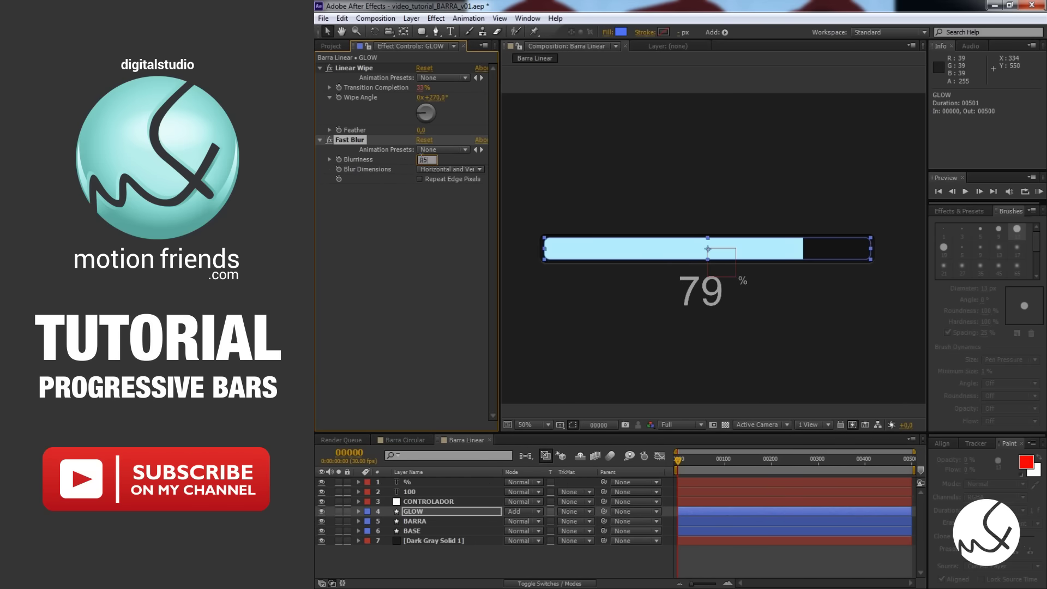
{"action": "key", "text": "Return"}
- Duplicate GLOW as THIN GLOW with Blurriness 13, then scrub the PROGRESSO slider to test
{"action": "left_click", "coordinate": [427, 520]}
{"action": "left_click", "coordinate": [426, 512]}
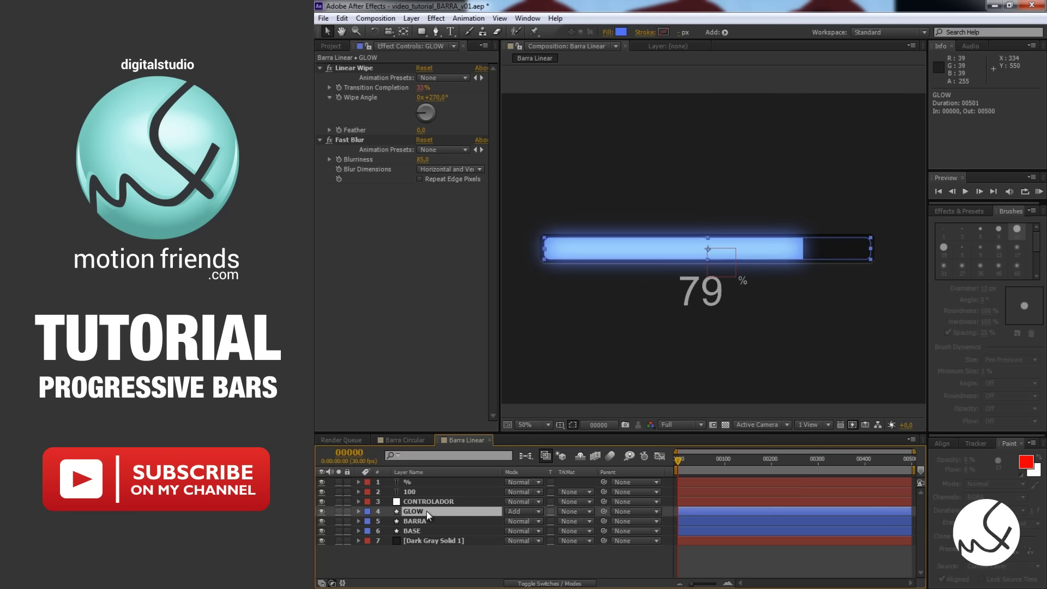
{"action": "key", "text": "ctrl+d"}
{"action": "right_click", "coordinate": [426, 511]}
{"action": "left_click", "coordinate": [462, 503]}
{"action": "type", "text": "THIN GLOW"}
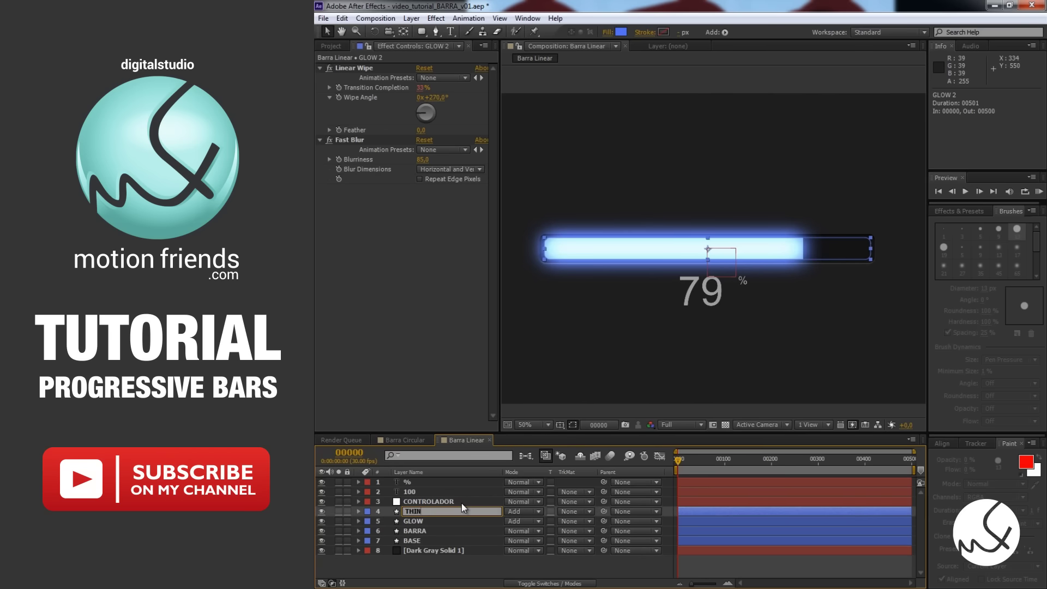
{"action": "key", "text": "Return"}
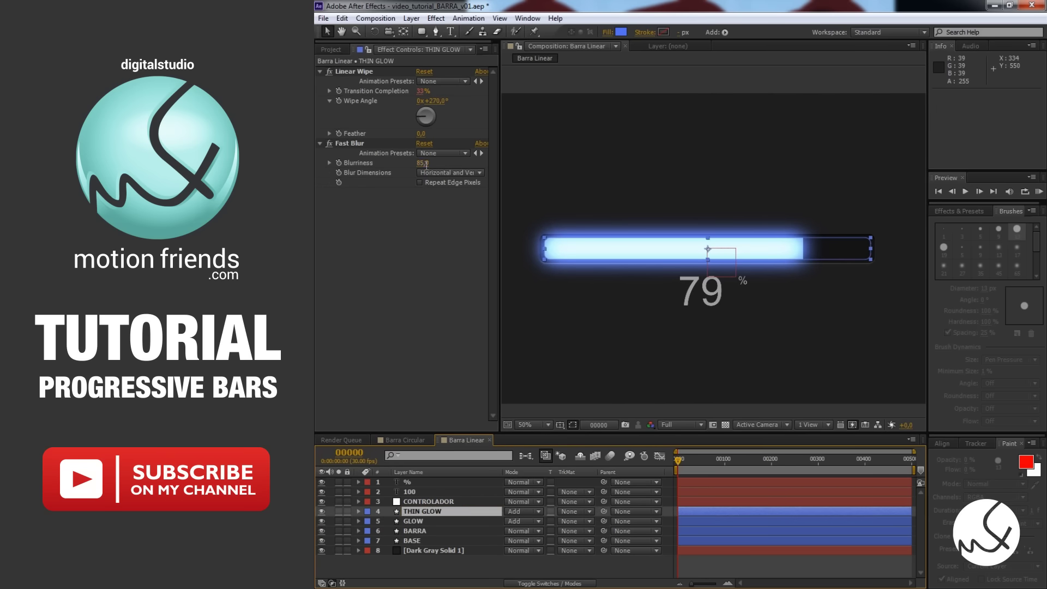
{"action": "left_click", "coordinate": [422, 163]}
{"action": "type", "text": "13"}
{"action": "key", "text": "Return"}
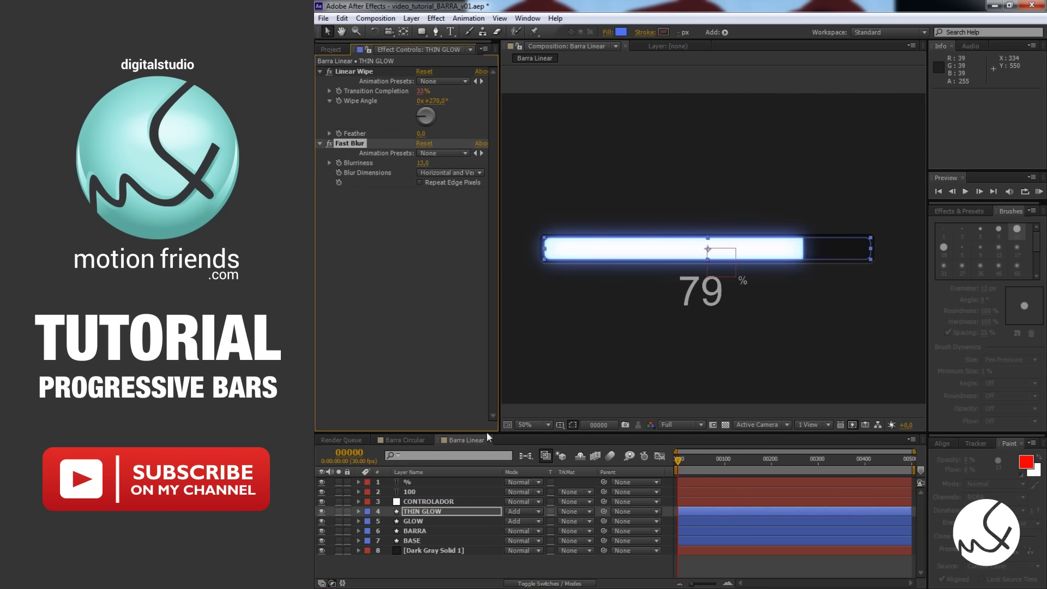
{"action": "left_click", "coordinate": [453, 500]}
{"action": "left_click_drag", "start_coordinate": [424, 92], "coordinate": [380, 167]}
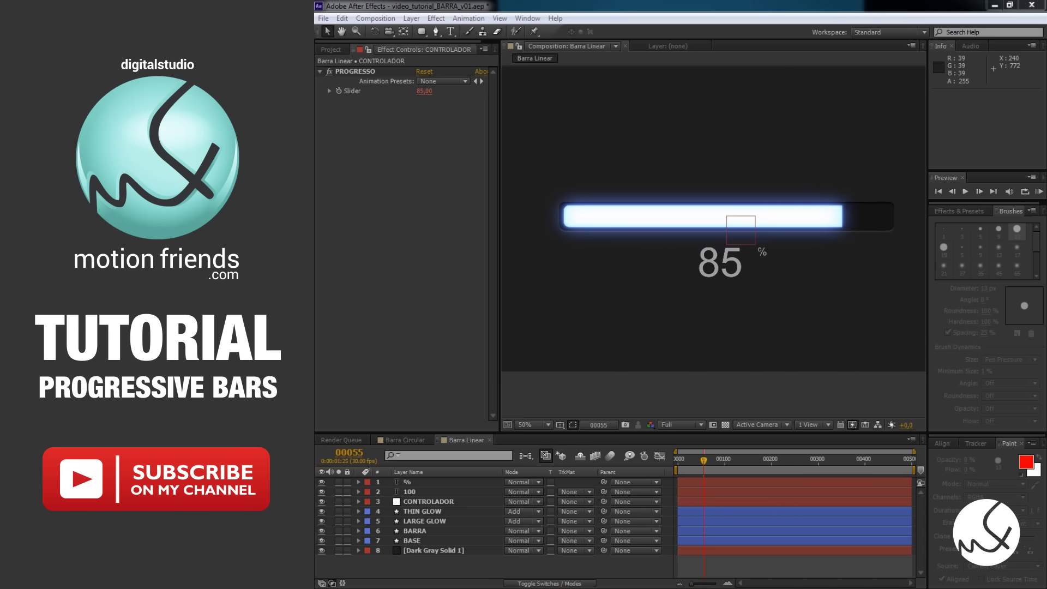
- Create a rectangle shape layer sized 187 by 117
{"action": "double_click", "coordinate": [421, 31]}
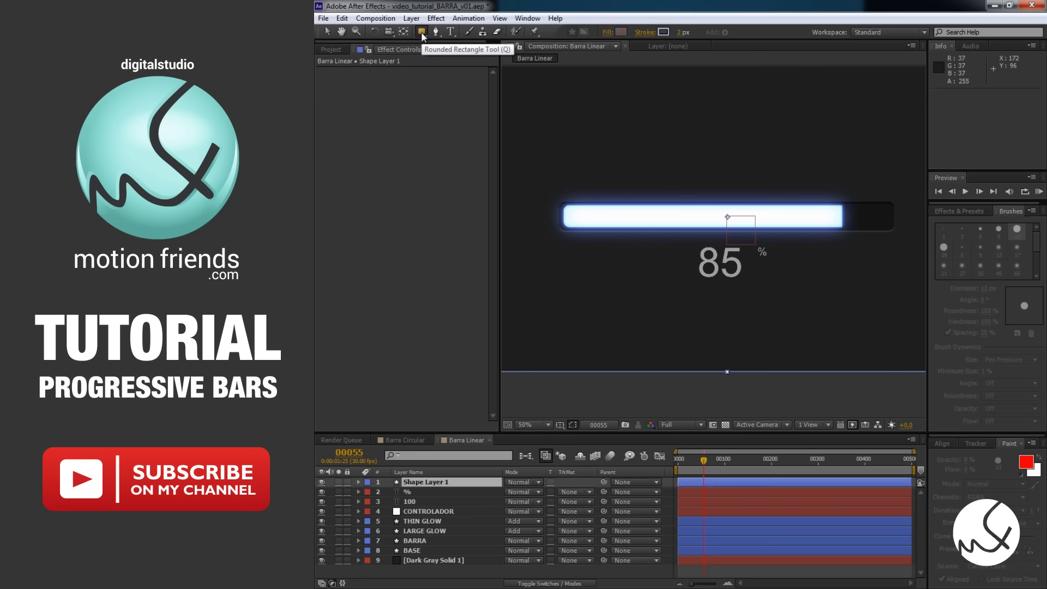
{"action": "left_click", "coordinate": [377, 501]}
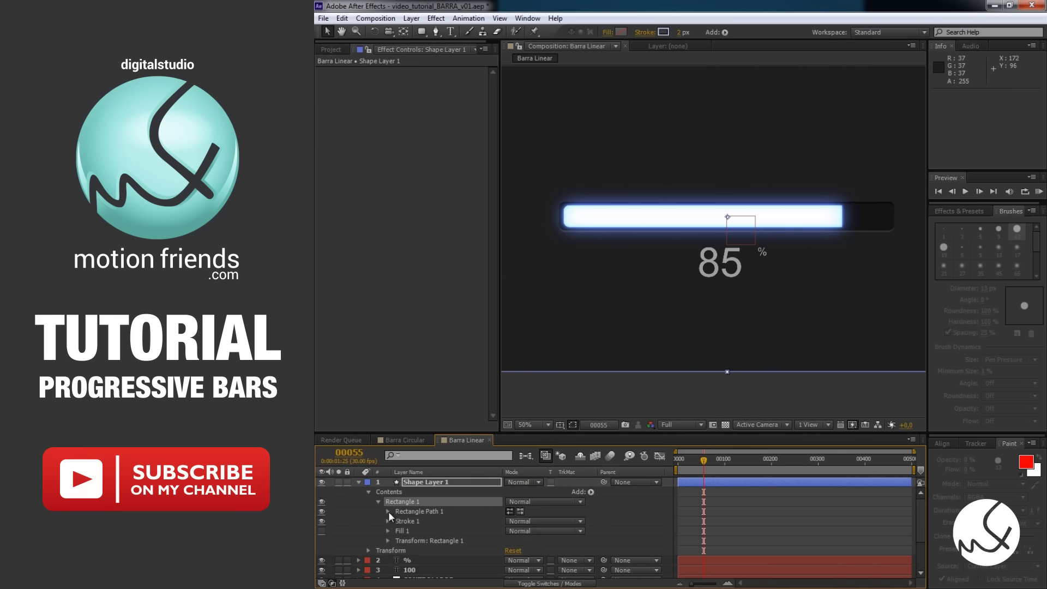
{"action": "left_click", "coordinate": [389, 511]}
{"action": "left_click", "coordinate": [507, 522]}
{"action": "left_click", "coordinate": [525, 521]}
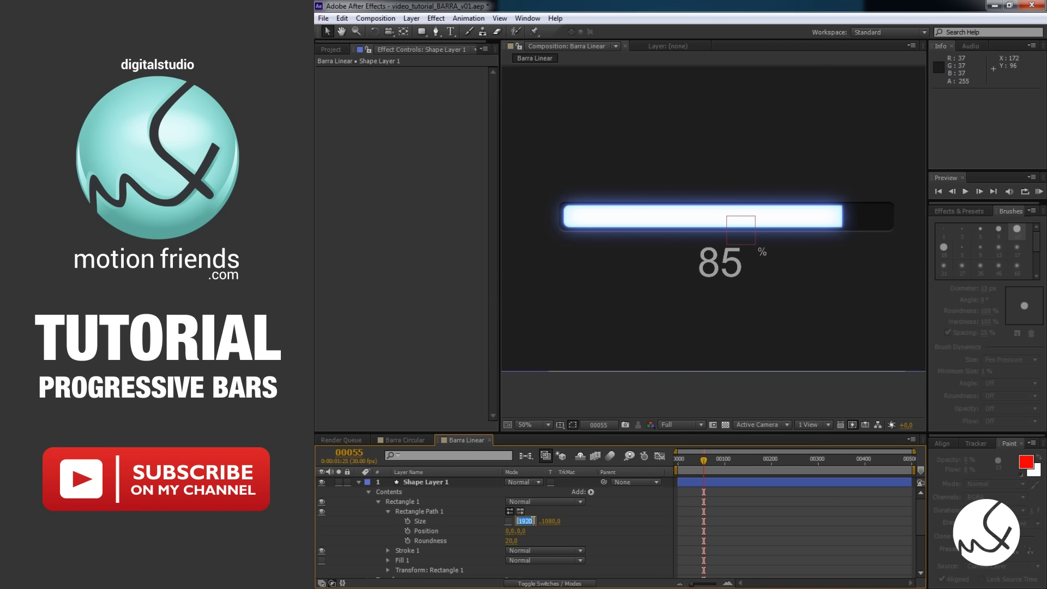
{"action": "type", "text": "1"}
{"action": "type", "text": "7"}
{"action": "key", "text": "Tab"}
{"action": "type", "text": "117"}
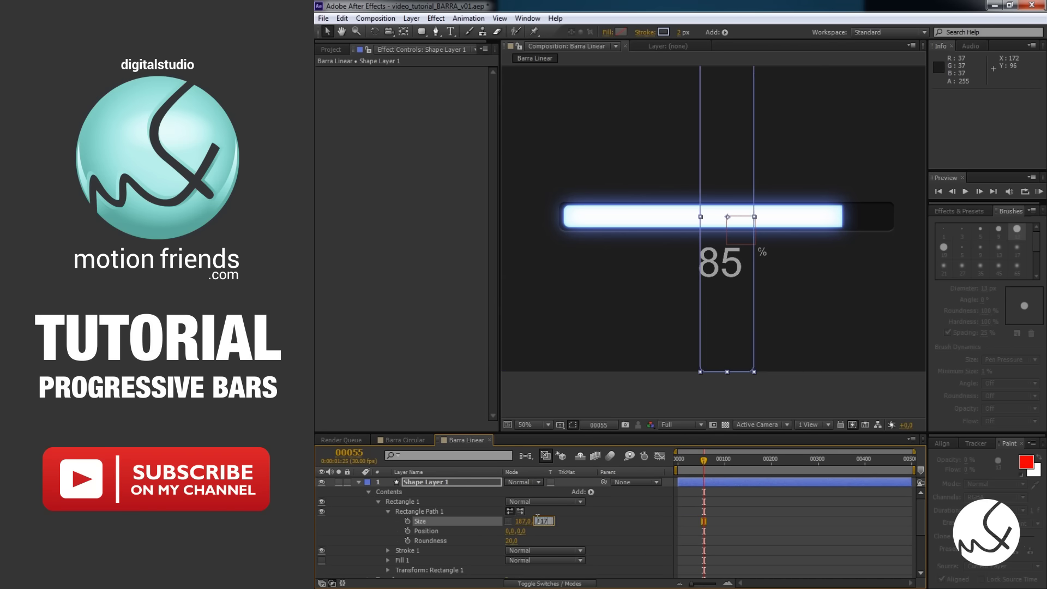
{"action": "key", "text": "Return"}
{"action": "scroll", "coordinate": [407, 512], "scroll_direction": "down", "scroll_amount": 1}
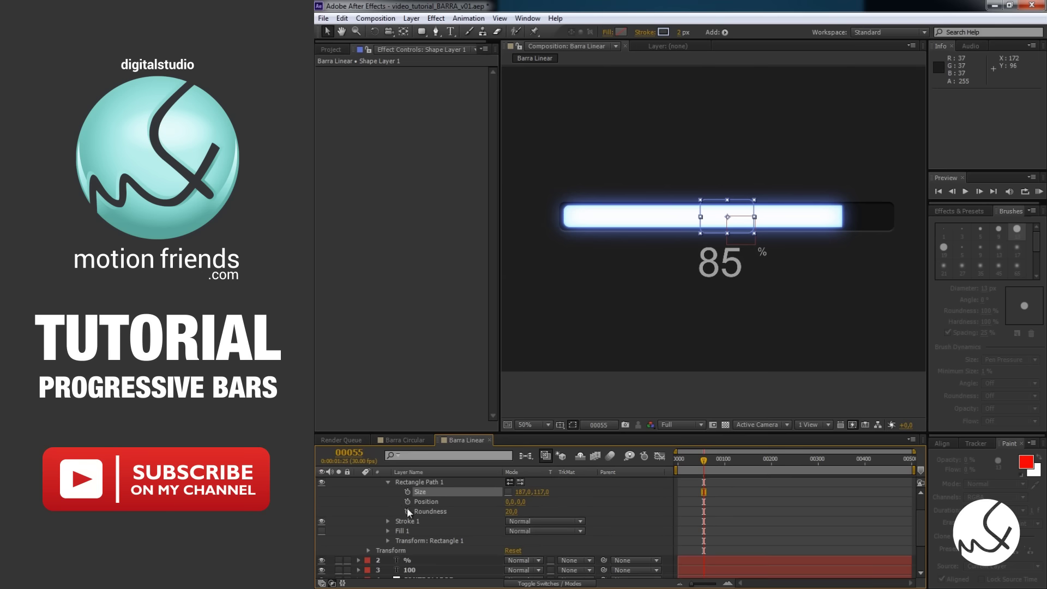
- Turn off the rectangle's stroke and give it a solid 808080 grey fill
{"action": "left_click", "coordinate": [388, 482]}
{"action": "left_click", "coordinate": [322, 492]}
{"action": "left_click", "coordinate": [321, 502]}
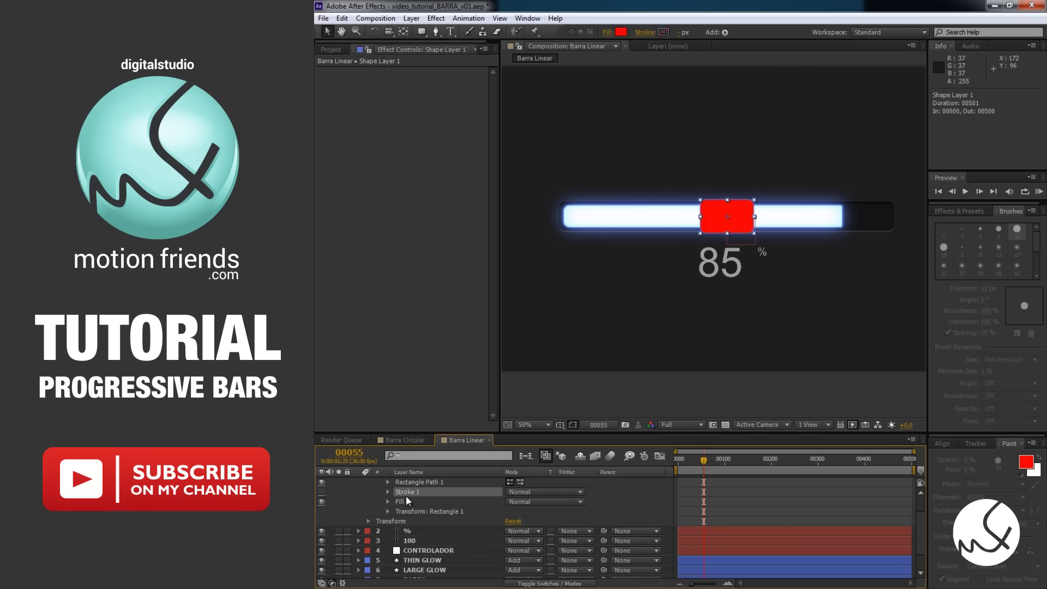
{"action": "left_click", "coordinate": [406, 492]}
{"action": "left_click", "coordinate": [387, 502]}
{"action": "left_click", "coordinate": [511, 532]}
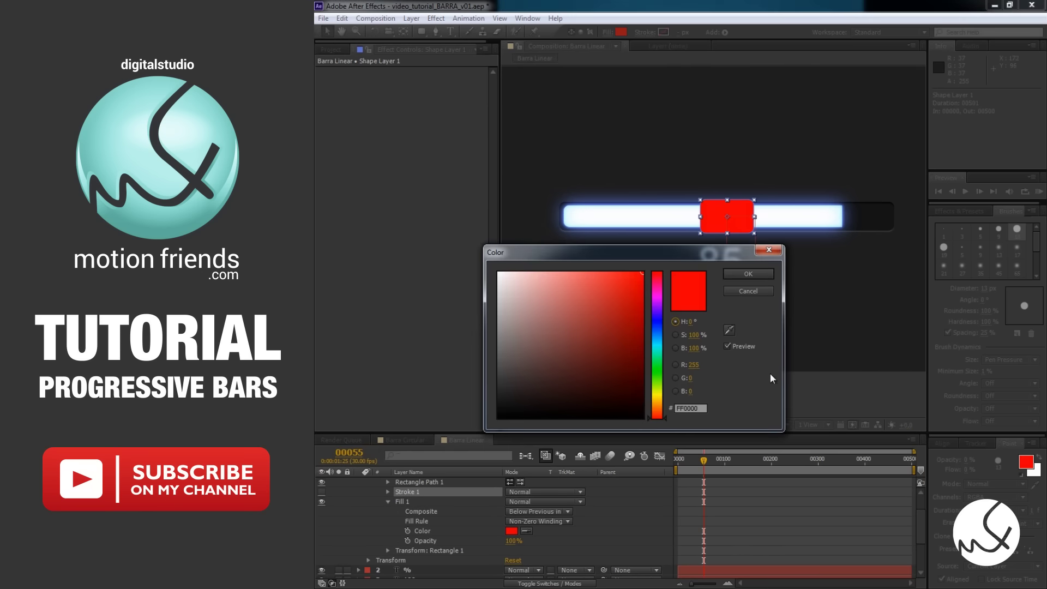
{"action": "left_click", "coordinate": [704, 410]}
{"action": "type", "text": "8080"}
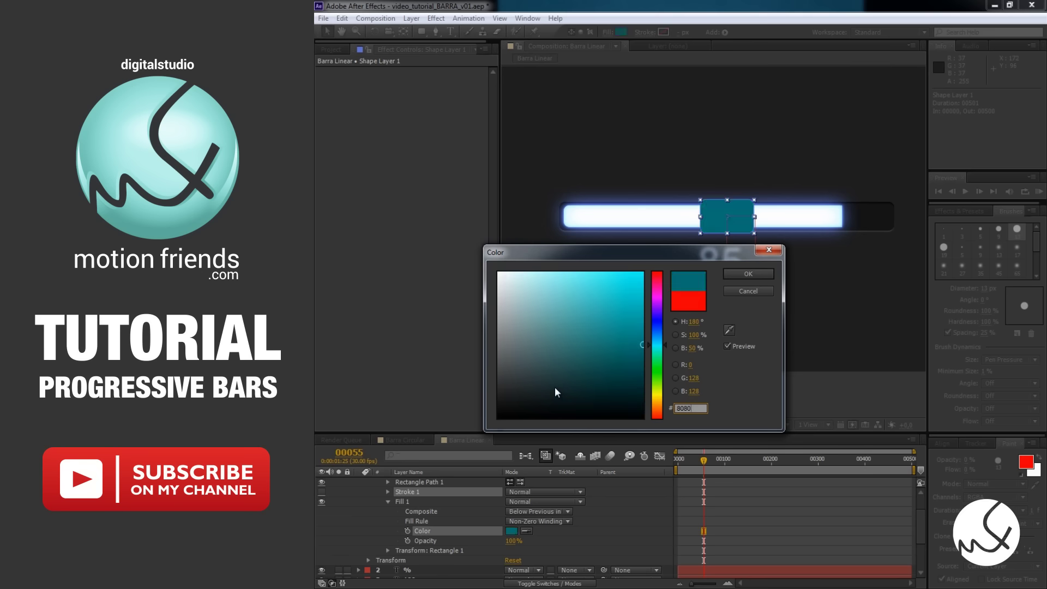
{"action": "type", "text": "80"}
{"action": "left_click", "coordinate": [748, 274]}
- Draw a closed V-shaped tail beneath the rectangle with the Pen tool
{"action": "scroll", "coordinate": [442, 525], "scroll_direction": "up", "scroll_amount": 3}
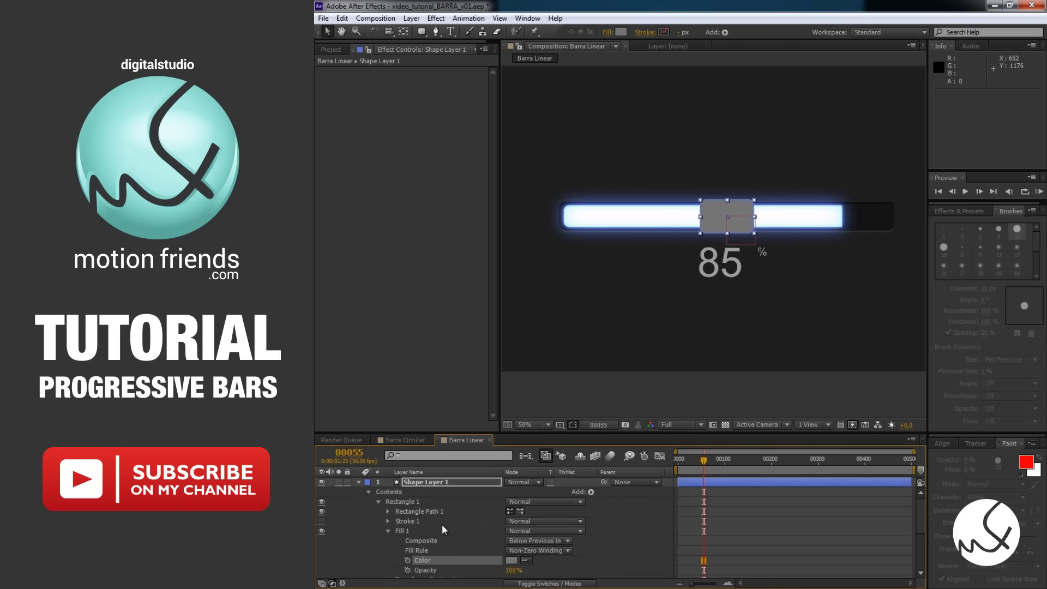
{"action": "left_click", "coordinate": [423, 482]}
{"action": "left_click", "coordinate": [436, 31]}
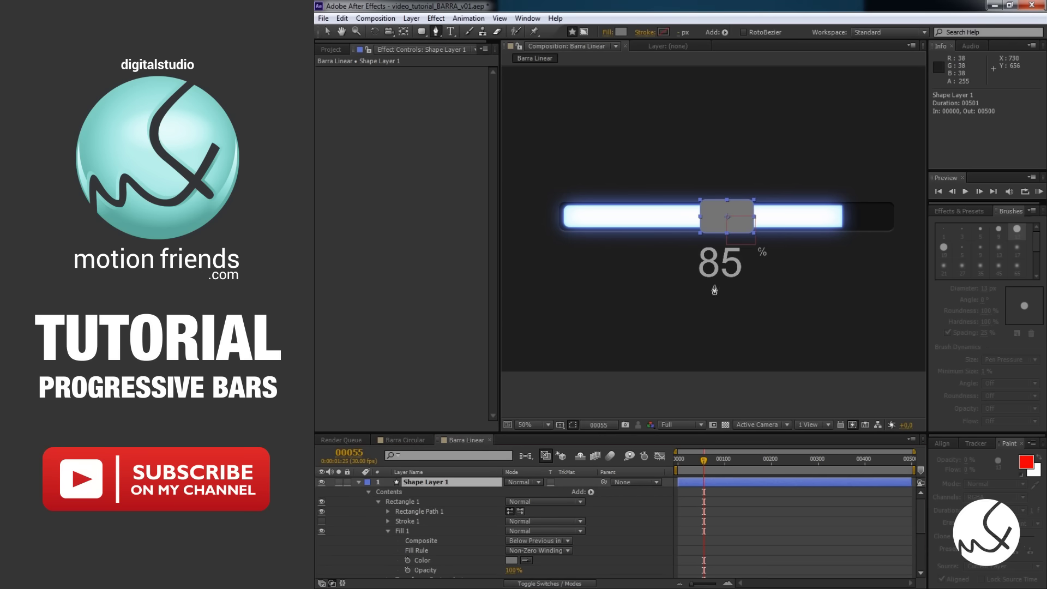
{"action": "scroll", "coordinate": [709, 256], "scroll_direction": "up", "scroll_amount": 2}
{"action": "scroll", "coordinate": [694, 262], "scroll_direction": "up", "scroll_amount": 2}
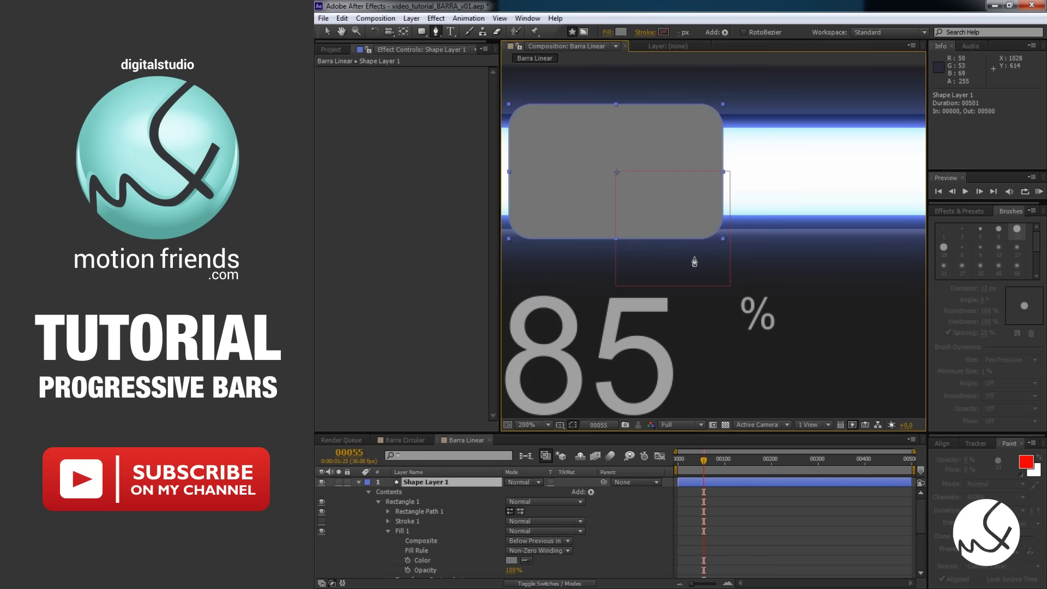
{"action": "left_click", "coordinate": [707, 230]}
{"action": "left_click", "coordinate": [692, 277]}
{"action": "left_click", "coordinate": [676, 230]}
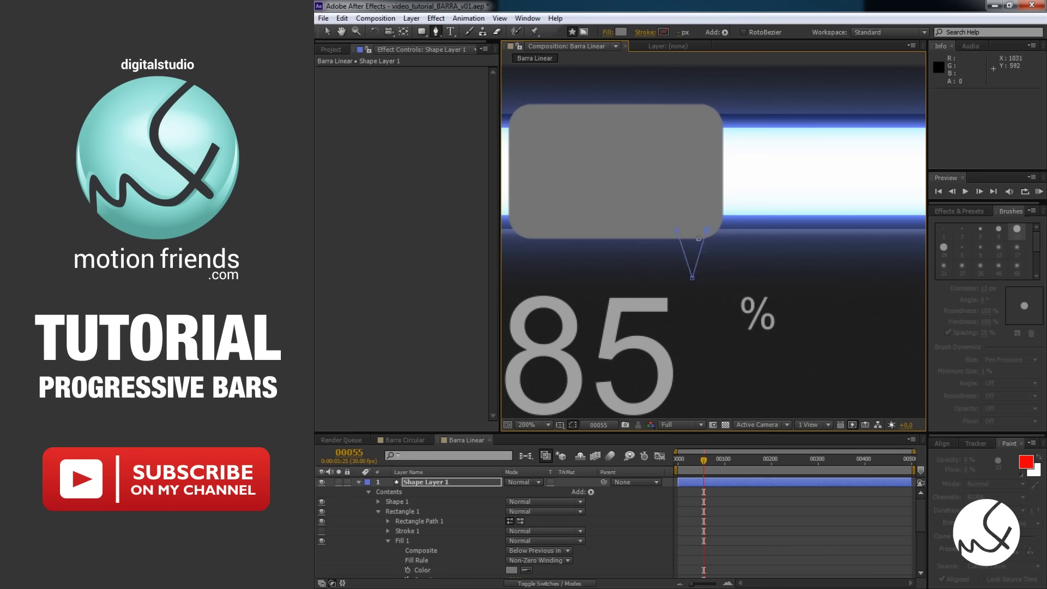
{"action": "left_click", "coordinate": [707, 231]}
{"action": "left_click", "coordinate": [436, 482]}
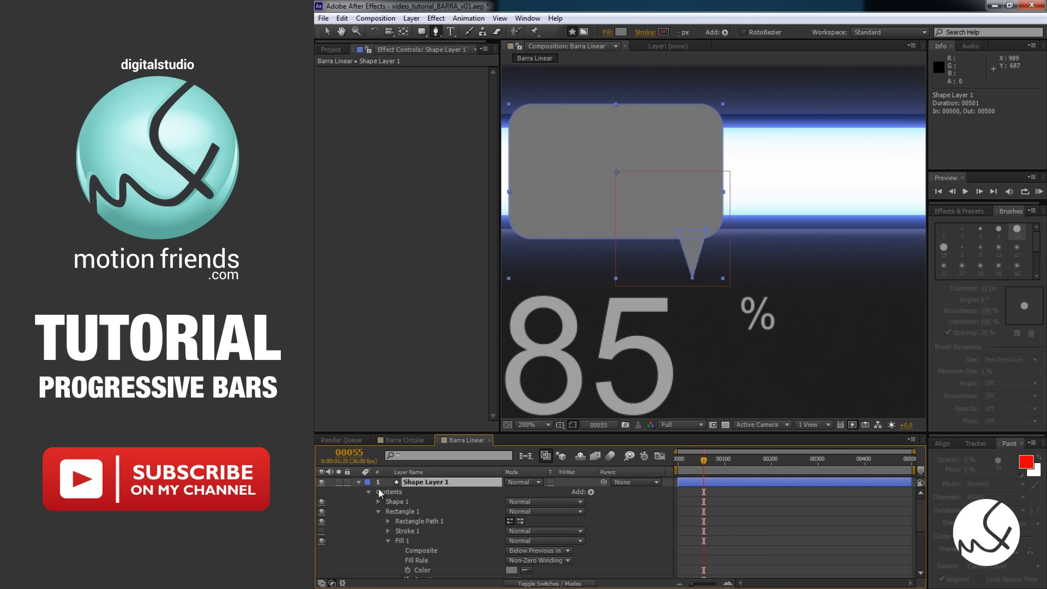
{"action": "left_click", "coordinate": [358, 482]}
{"action": "key", "text": "v"}
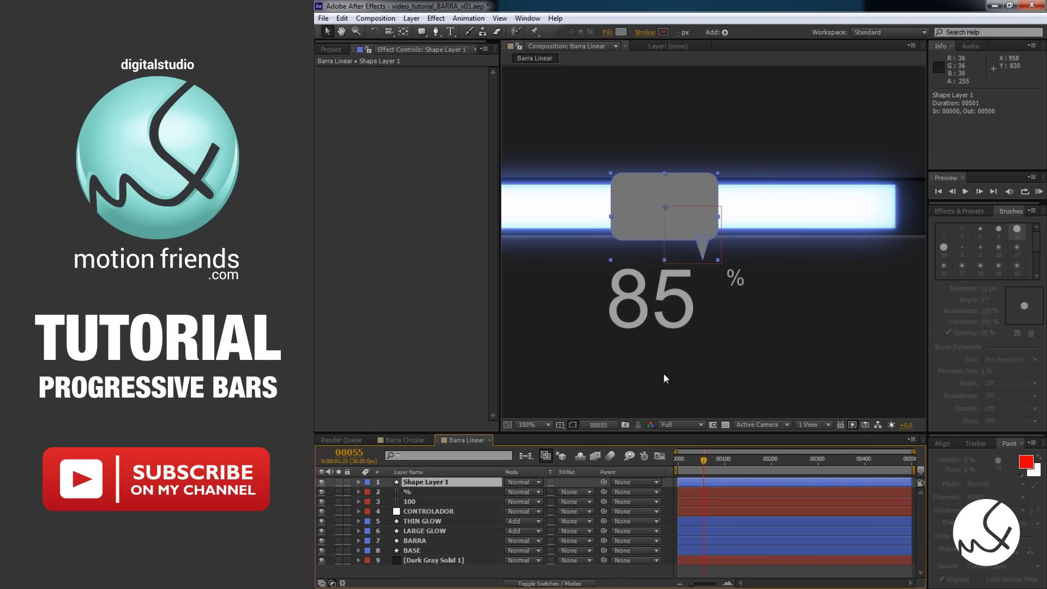
{"action": "left_click", "coordinate": [702, 332]}
{"action": "left_click", "coordinate": [445, 482]}
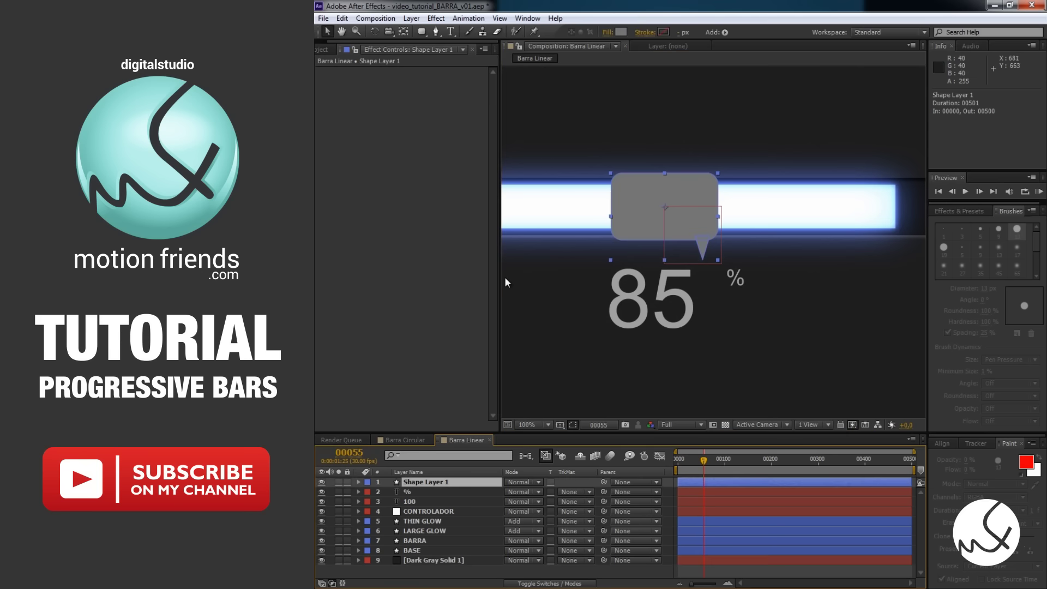
- Move the bubble's anchor point to the tail tip and raise it to touch the bar
{"action": "left_click", "coordinate": [404, 32]}
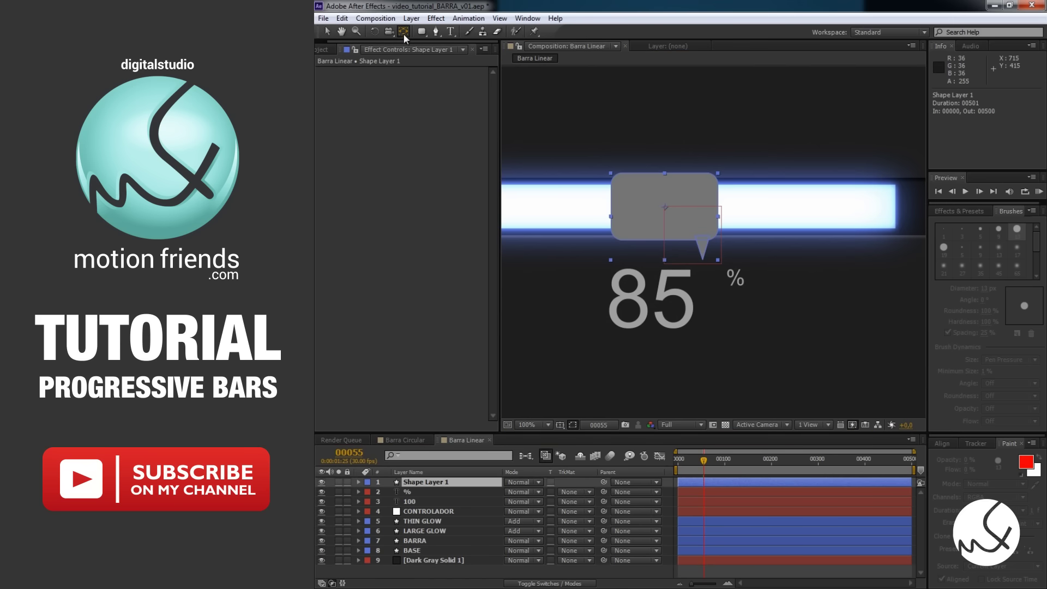
{"action": "key", "text": "."}
{"action": "left_click_drag", "start_coordinate": [616, 172], "coordinate": [693, 278]}
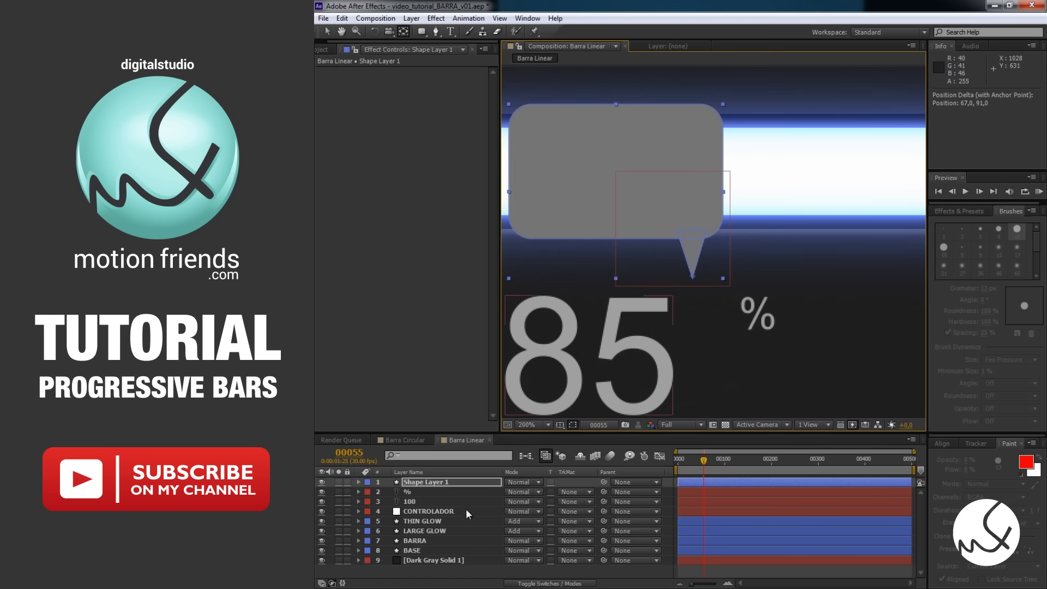
{"action": "key", "text": "v"}
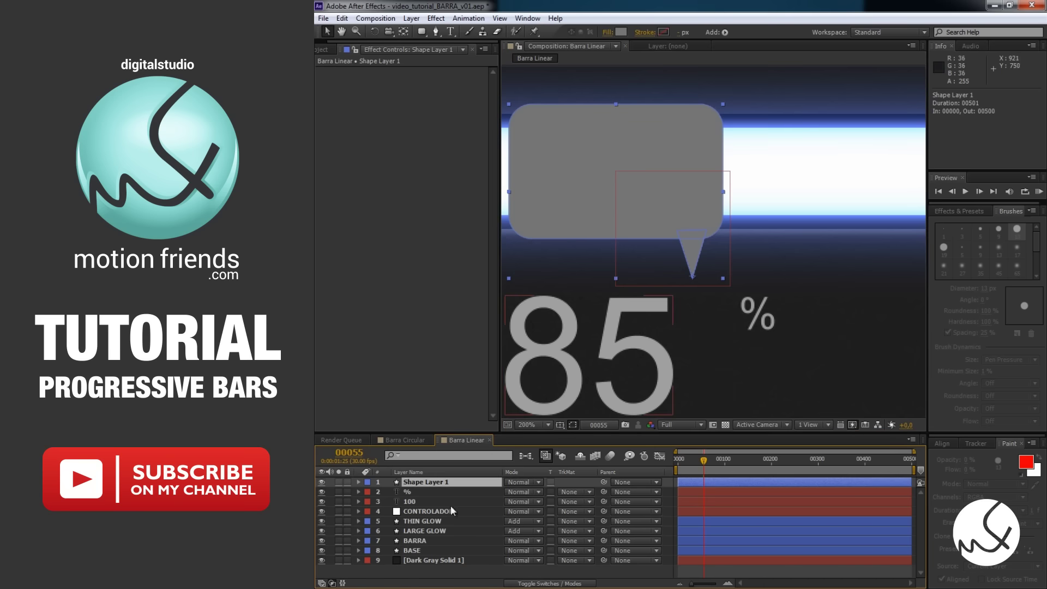
{"action": "key", "text": "p"}
{"action": "left_click_drag", "start_coordinate": [533, 491], "coordinate": [458, 477]}
{"action": "scroll", "coordinate": [732, 317], "scroll_direction": "down", "scroll_amount": 2}
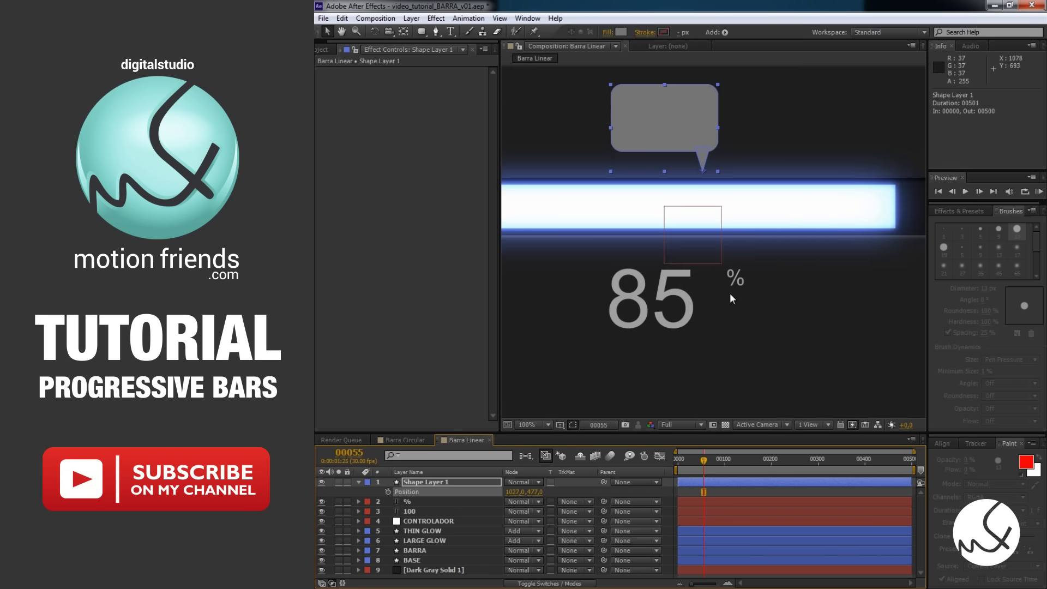
{"action": "scroll", "coordinate": [730, 292], "scroll_direction": "down", "scroll_amount": 2}
- Rename the speech-bubble layer to BALAO
{"action": "right_click", "coordinate": [418, 482]}
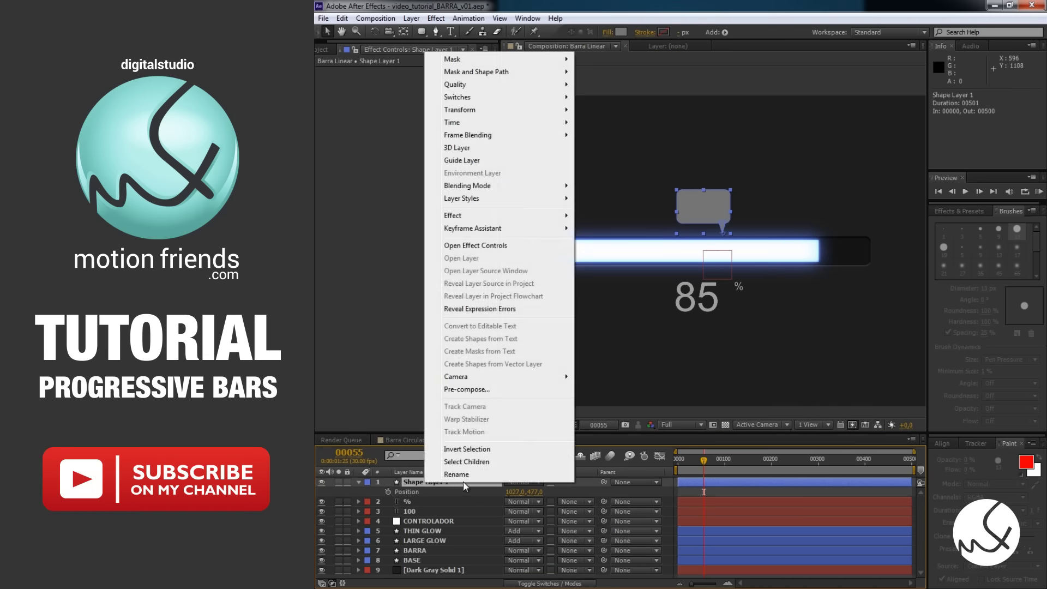
{"action": "left_click", "coordinate": [466, 476]}
{"action": "type", "text": "BALAO"}
{"action": "key", "text": "Return"}
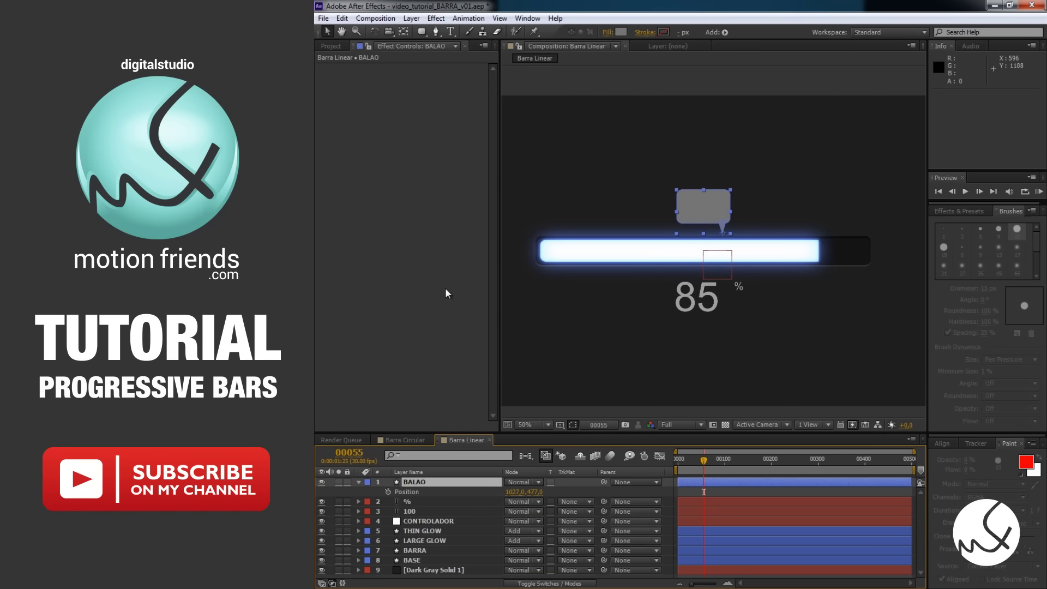
- Pin the CONTROLADOR PROGRESSO slider controls and start an x=linear expression on BALAO's Position
{"action": "left_click", "coordinate": [434, 519]}
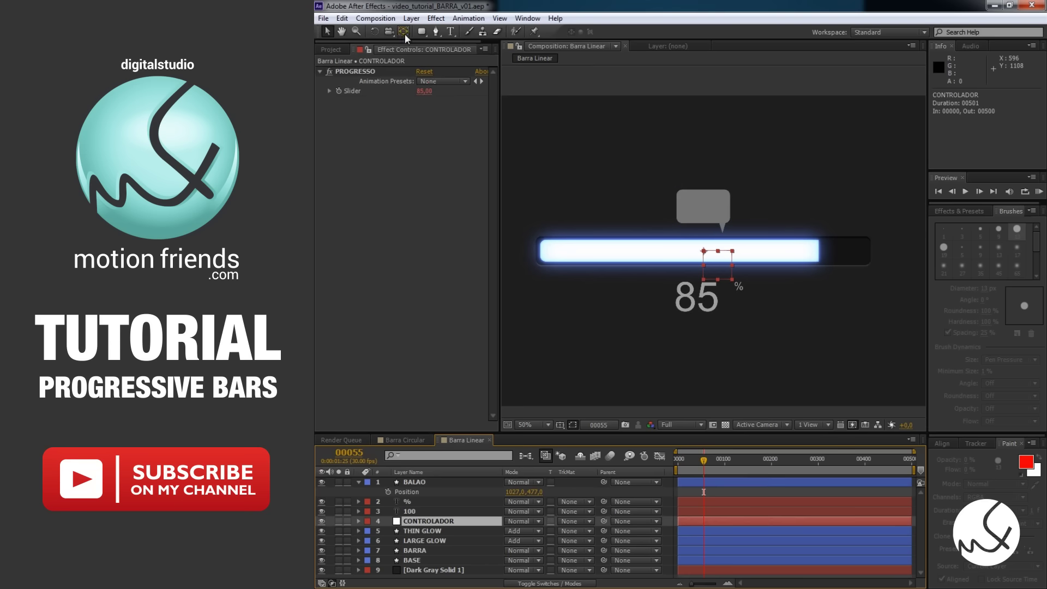
{"action": "left_click", "coordinate": [369, 51]}
{"action": "left_click", "coordinate": [431, 482]}
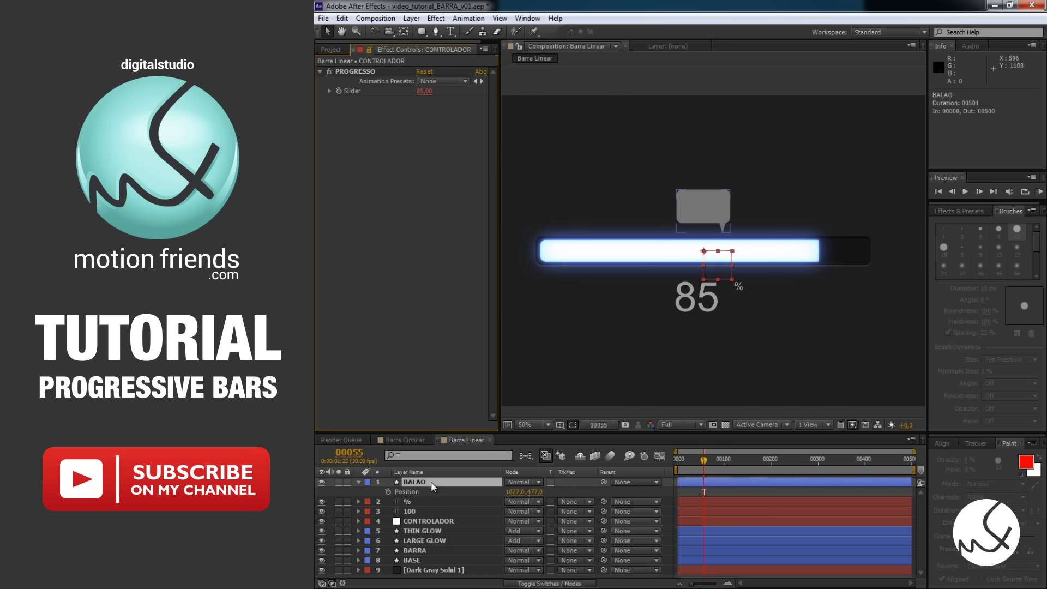
{"action": "left_click", "coordinate": [387, 490], "text": "alt"}
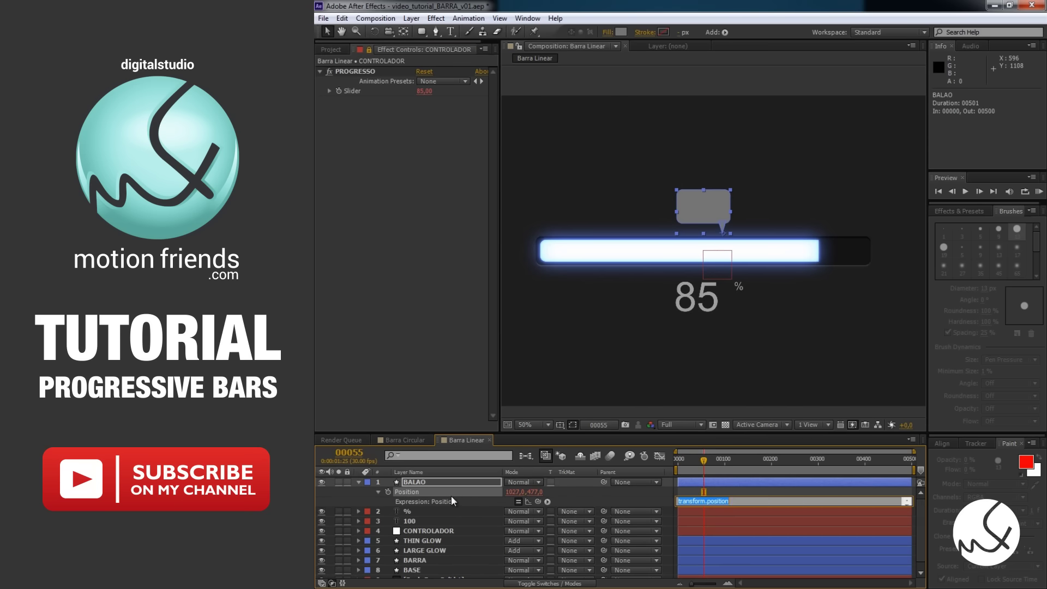
{"action": "type", "text": "x=lin"}
{"action": "type", "text": "ear("}
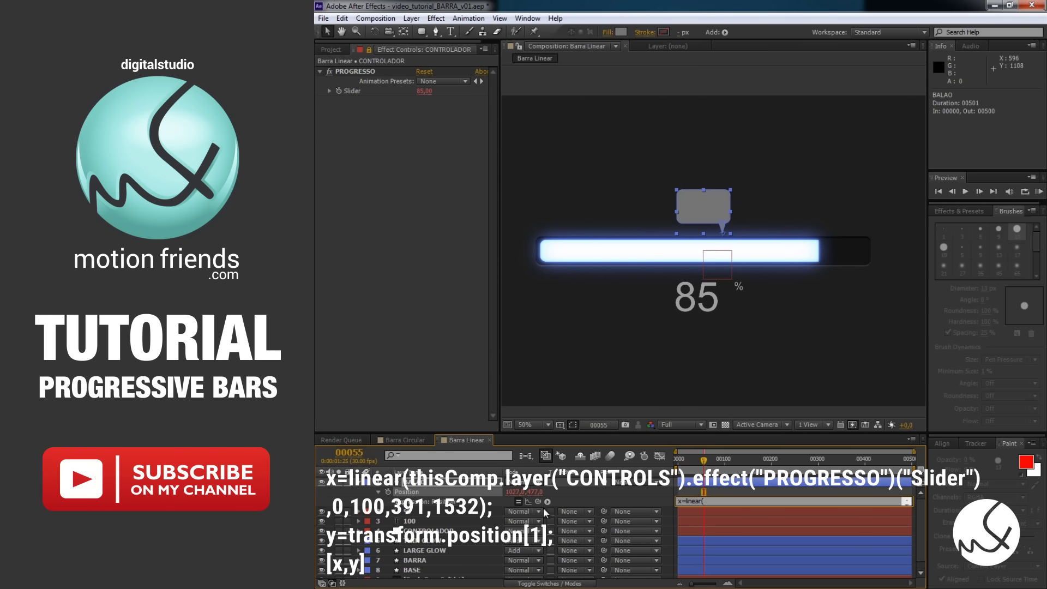
- Map the PROGRESSO slider 0–100 to x 391–1532, keep y, return [x,y], and check a later frame
{"action": "left_click_drag", "start_coordinate": [538, 502], "coordinate": [372, 93]}
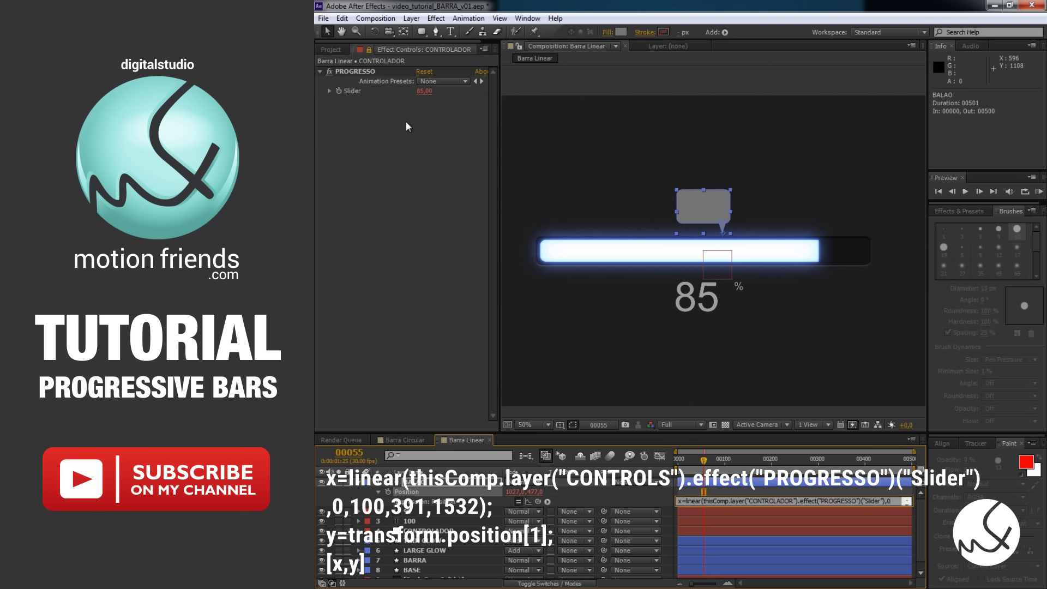
{"action": "type", "text": "100,391,"}
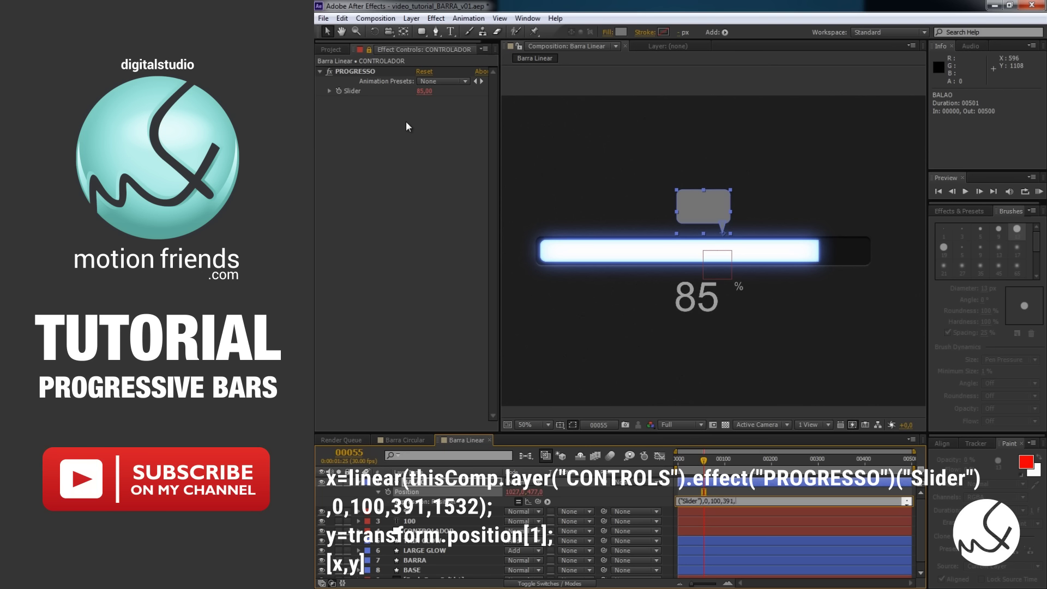
{"action": "type", "text": "1532);"}
{"action": "key", "text": "Return"}
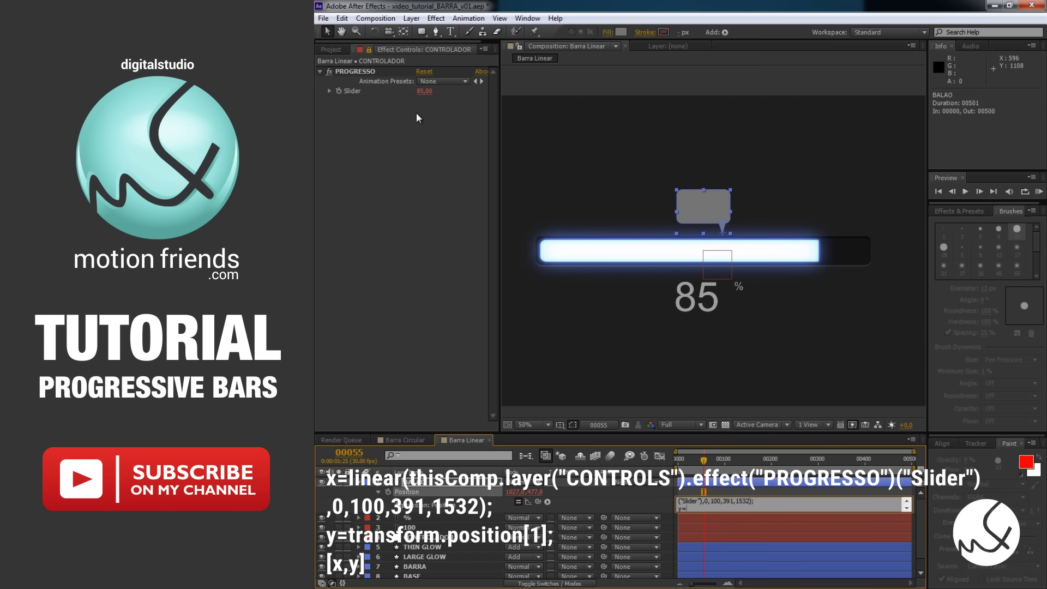
{"action": "left_click_drag", "start_coordinate": [538, 502], "coordinate": [538, 492]}
{"action": "type", "text": "transform.position[1"}
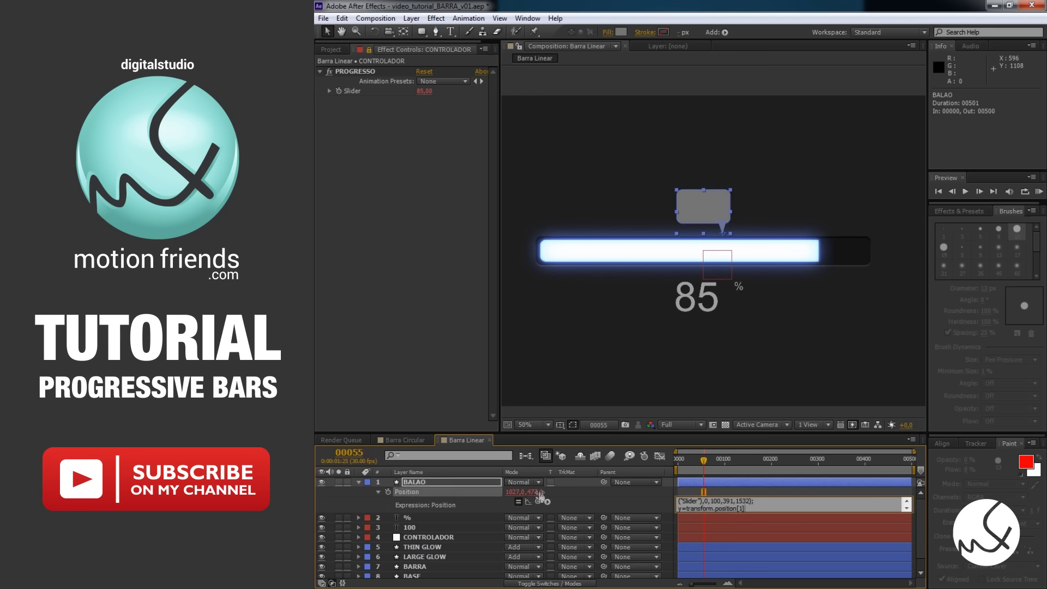
{"action": "type", "text": ";"}
{"action": "key", "text": "Return"}
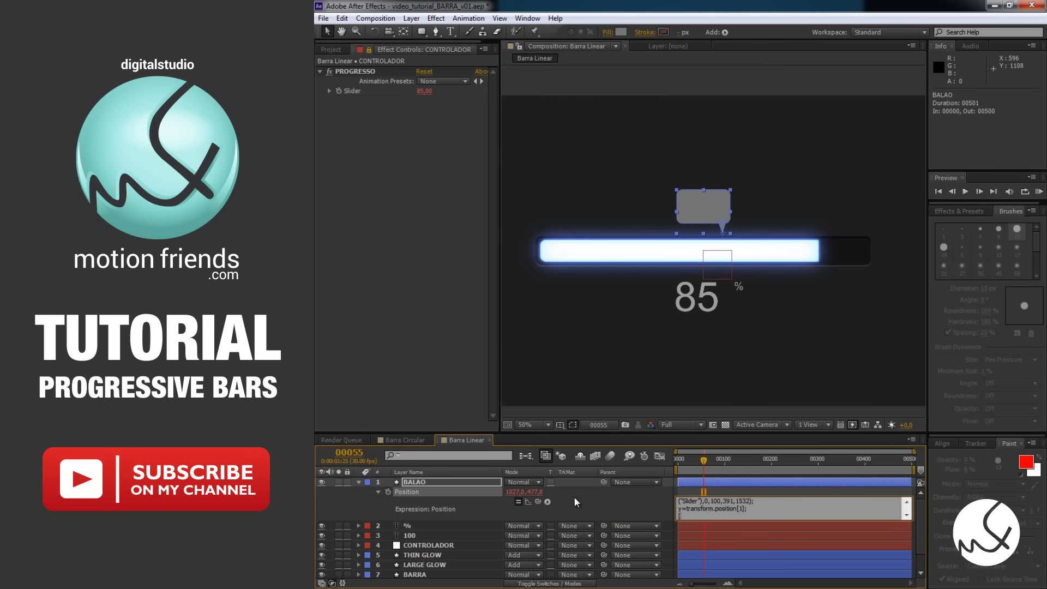
{"action": "type", "text": "y]"}
{"action": "left_click_drag", "start_coordinate": [704, 459], "coordinate": [710, 461]}
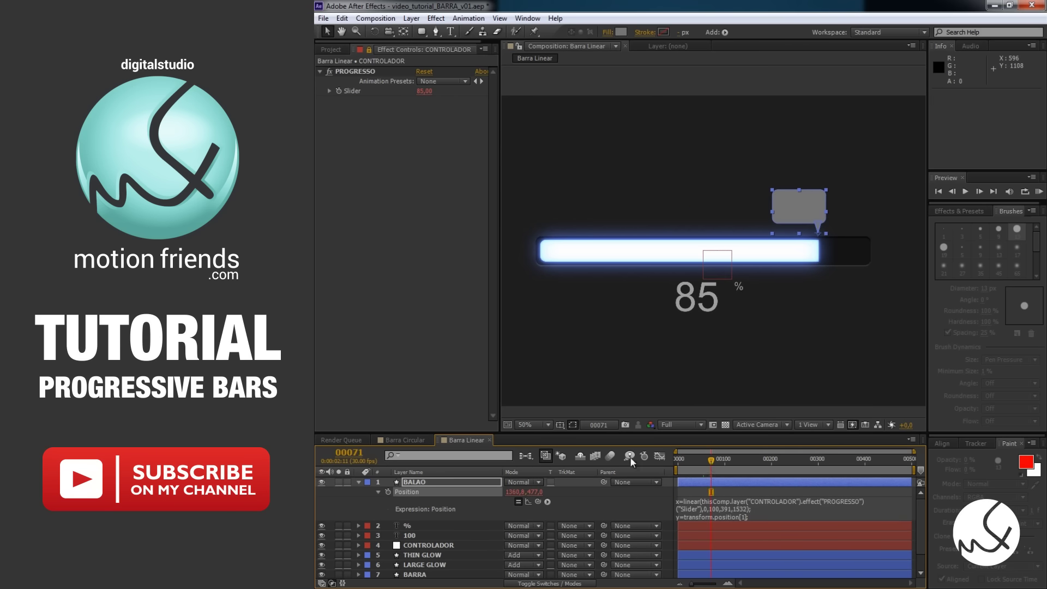
- Scrub CONTROLADOR's PROGRESSO from about 55 to 73 at 25% zoom, watching the bubble follow
{"action": "left_click", "coordinate": [438, 547]}
{"action": "mouse_move", "coordinate": [425, 91]}
{"action": "left_mouse_down"}
{"action": "mouse_move", "coordinate": [407, 92]}
{"action": "mouse_move", "coordinate": [445, 99]}
{"action": "mouse_move", "coordinate": [385, 100]}
{"action": "mouse_move", "coordinate": [610, 248]}
{"action": "left_mouse_up"}
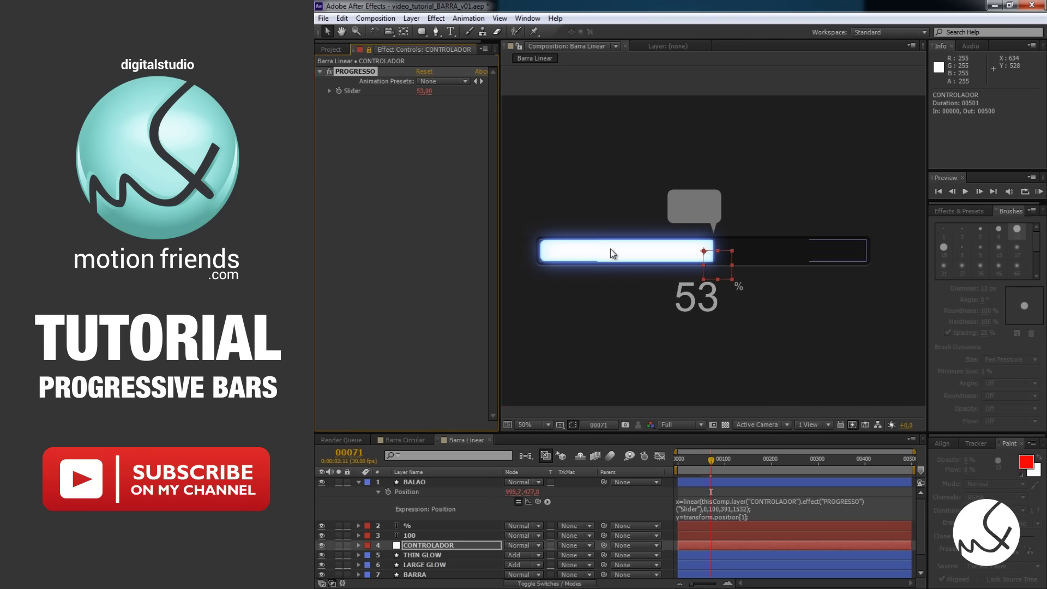
{"action": "key", "text": "comma"}
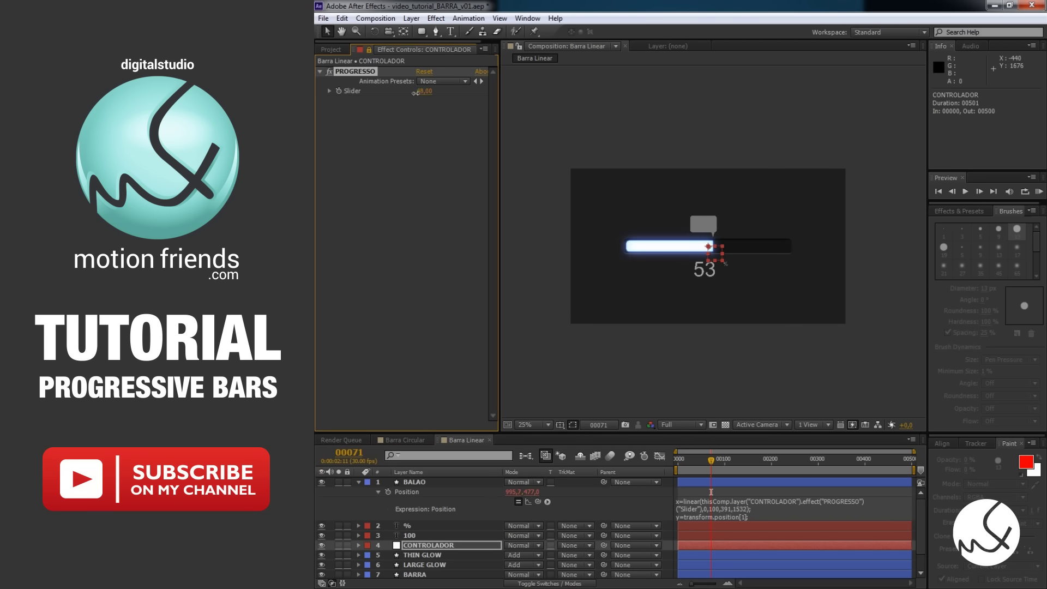
{"action": "mouse_move", "coordinate": [424, 91]}
{"action": "left_mouse_down"}
{"action": "mouse_move", "coordinate": [407, 94]}
{"action": "mouse_move", "coordinate": [430, 210]}
{"action": "left_mouse_up"}
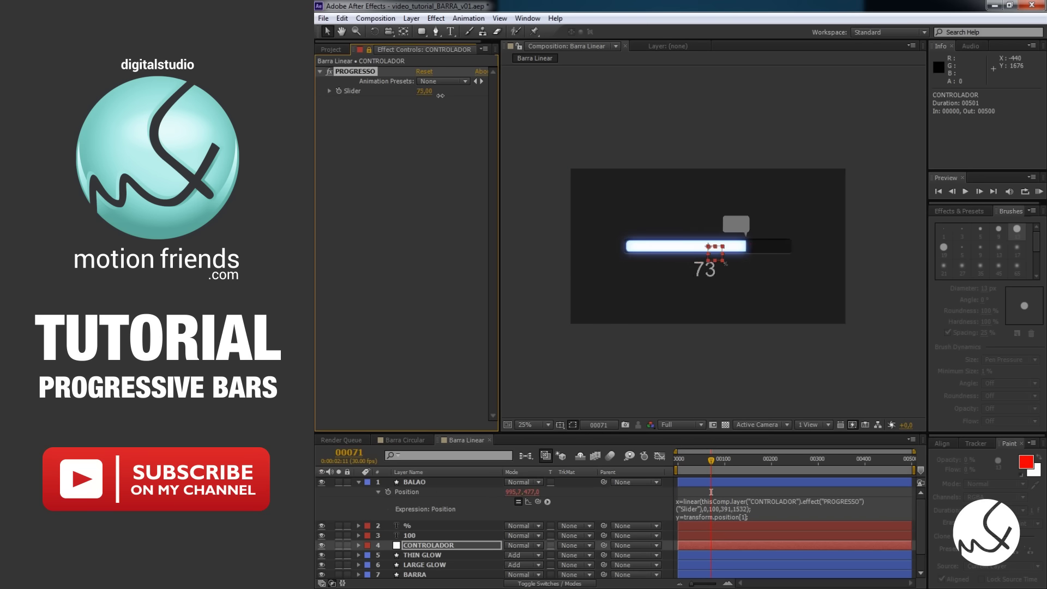